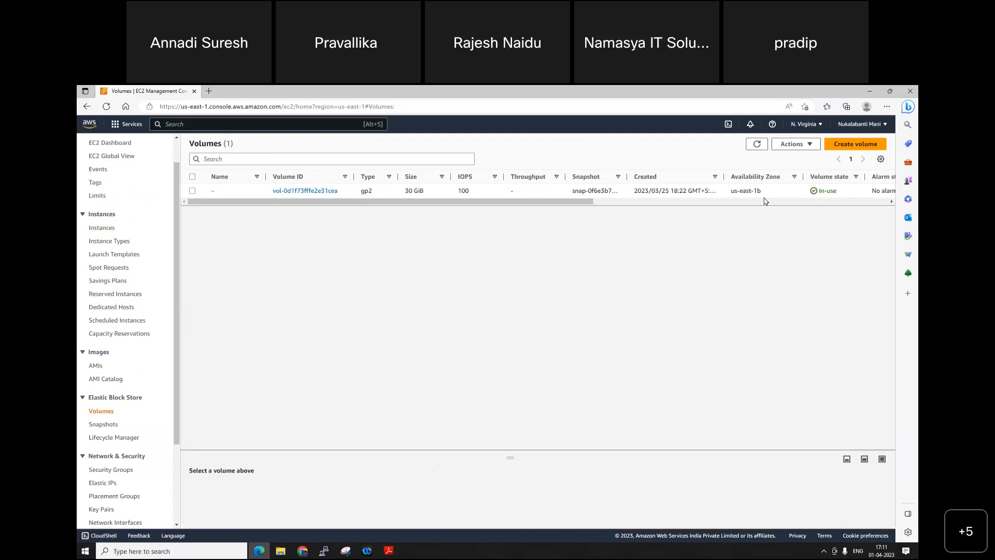
# Step: Open the form for creating an EBS volume and review the available volume types
pyautogui.click(855, 144)
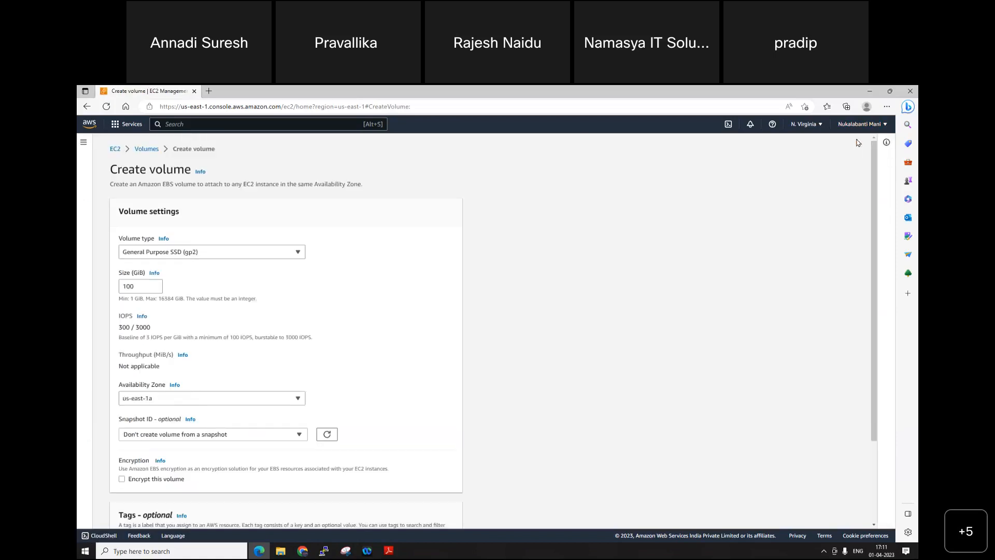
pyautogui.click(280, 255)
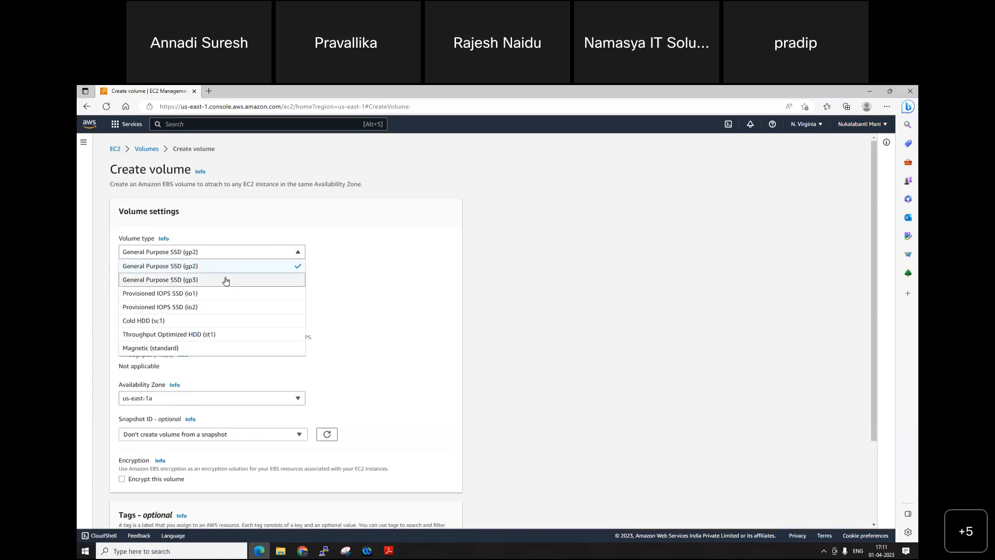
pyautogui.press('Down')
pyautogui.press('Down')
pyautogui.press('Down')
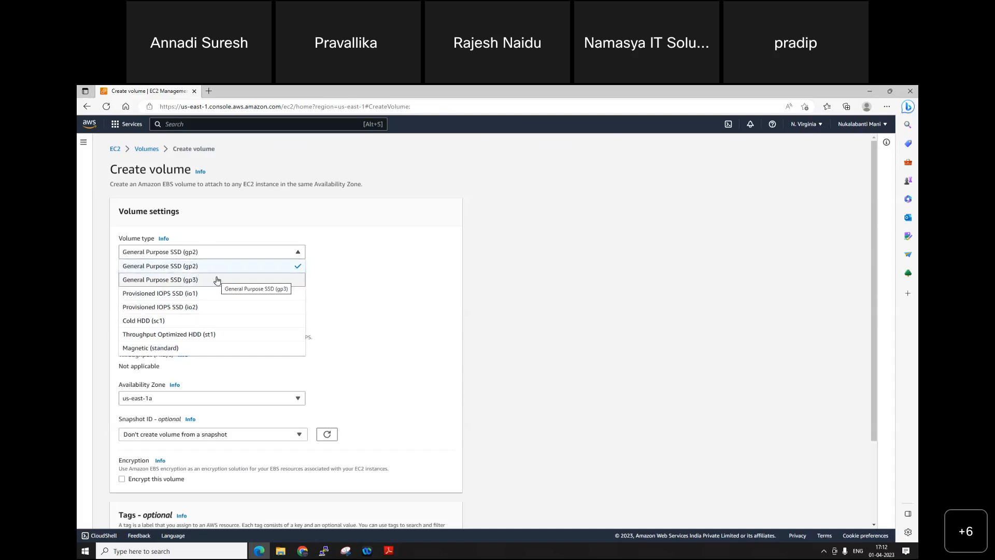
pyautogui.click(460, 317)
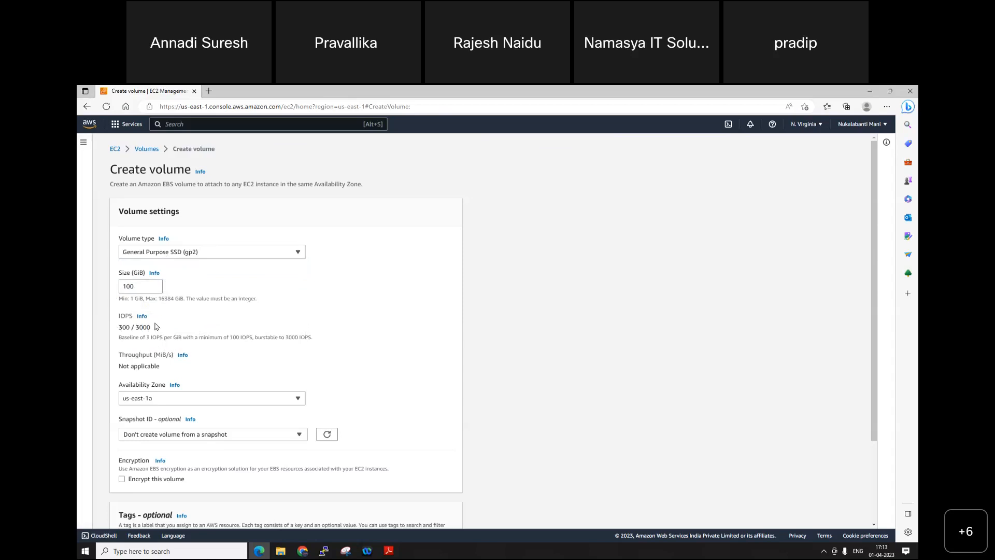
# Step: Set the volume type to Provisioned IOPS SSD (io1) and examine its IOPS-per-GiB limit
pyautogui.click(228, 253)
pyautogui.click(212, 293)
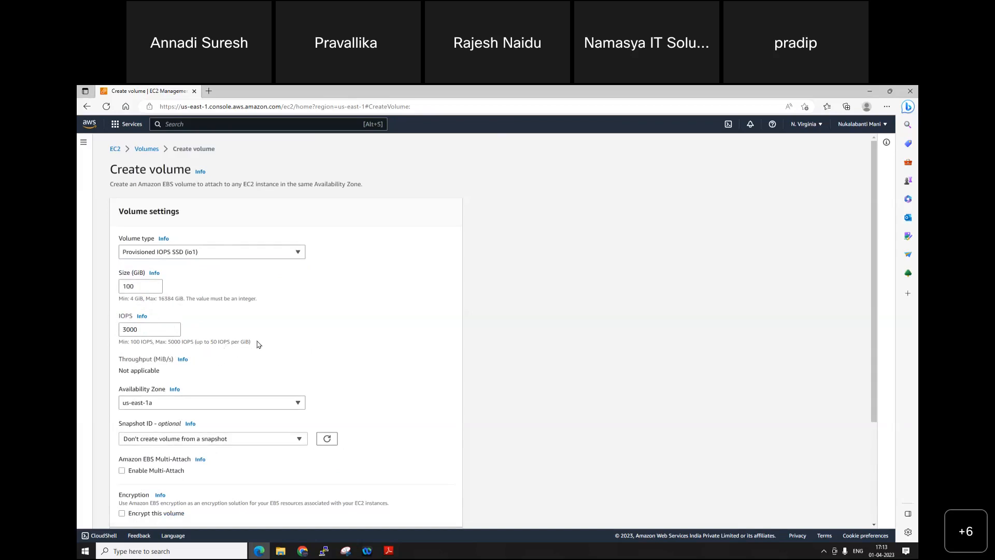
pyautogui.moveTo(195, 342); pyautogui.dragTo(275, 345)
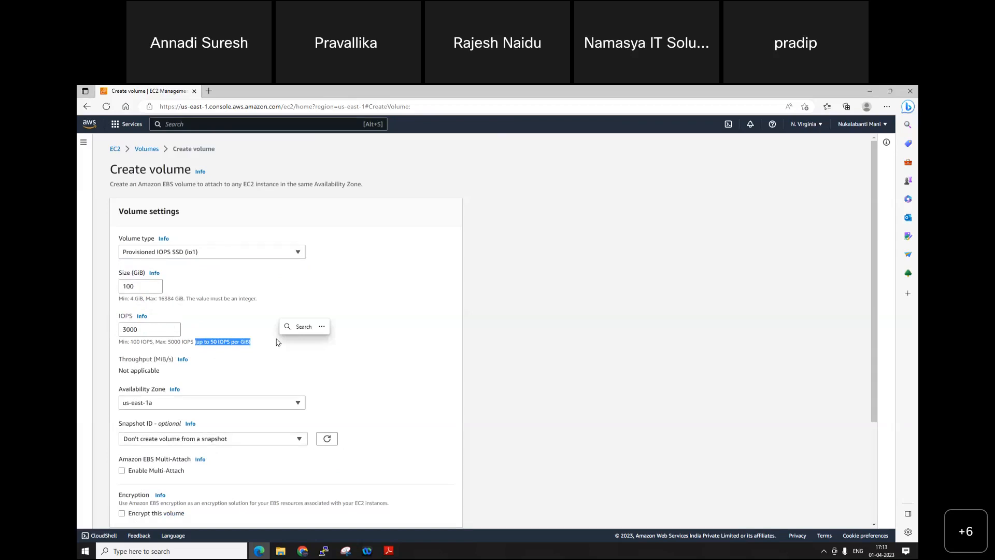
# Step: Duplicate the current browser page and open the EC2 Instances list in the copy
pyautogui.rightClick(163, 92)
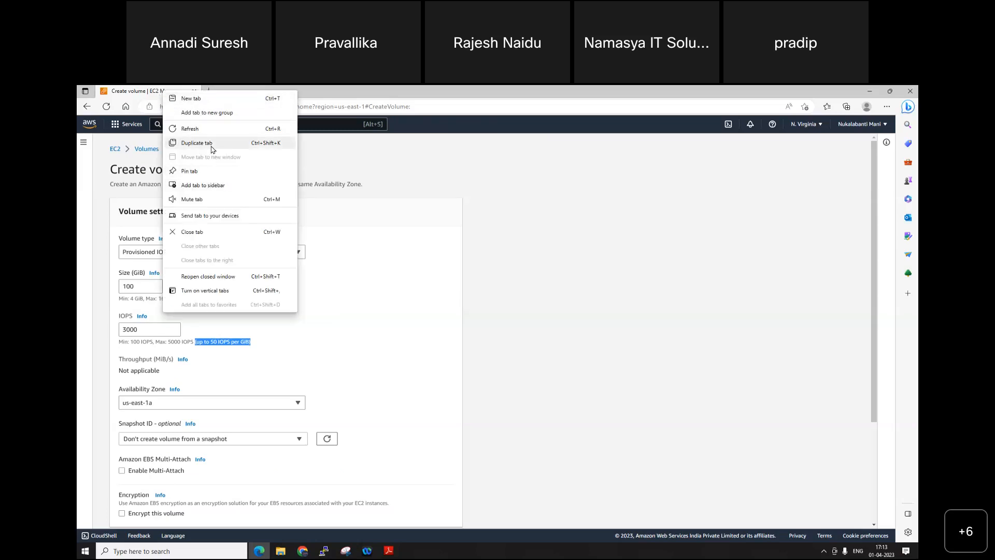
pyautogui.click(211, 143)
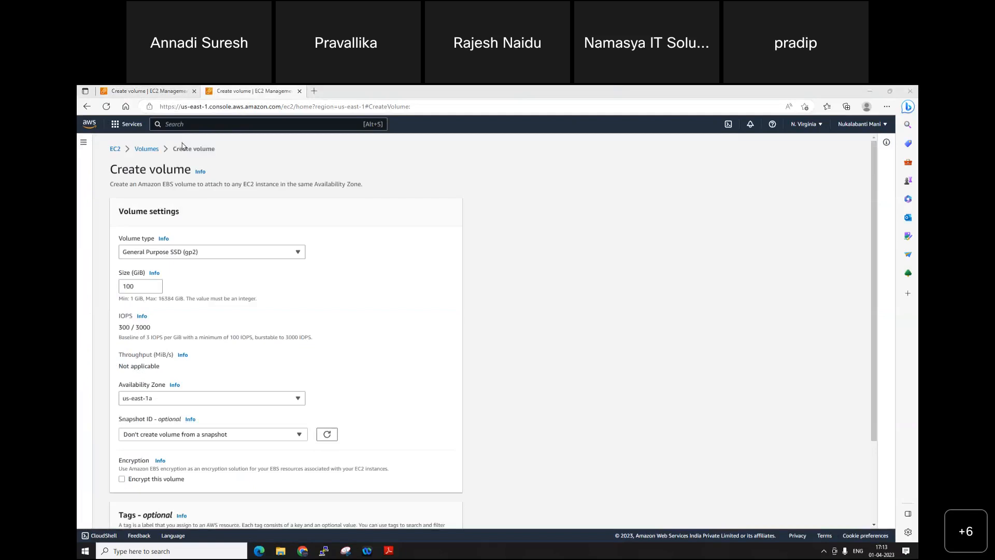
pyautogui.click(140, 149)
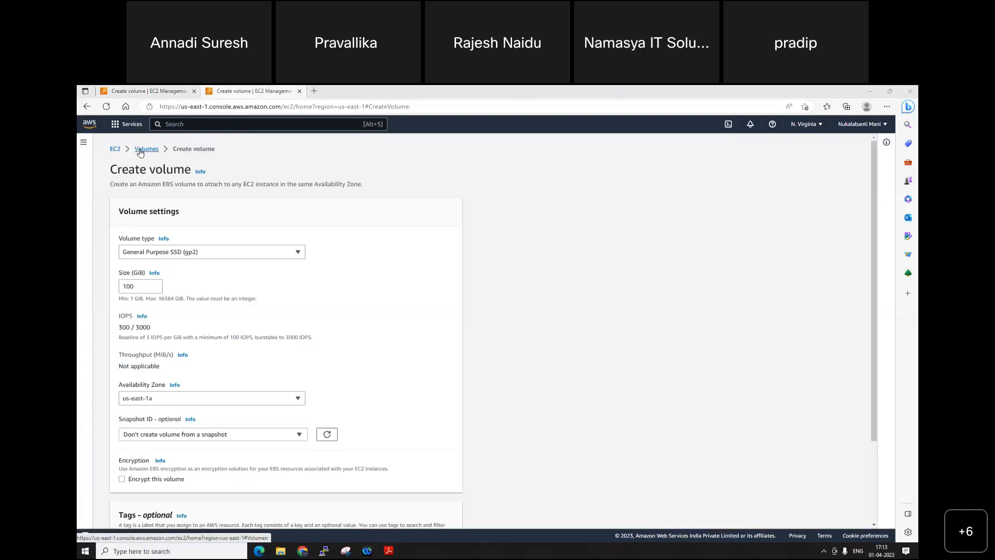
pyautogui.click(96, 259)
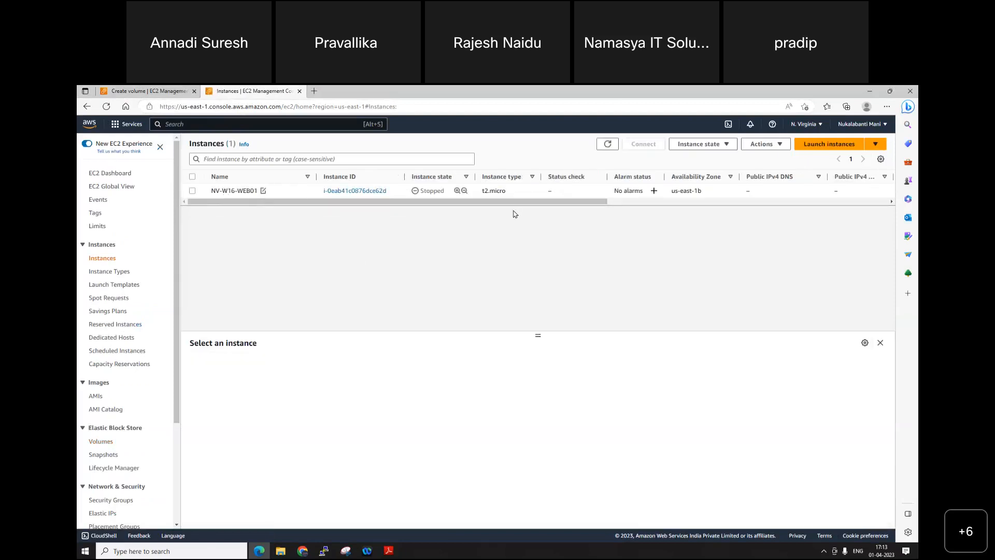
# Step: Start the NV-W16-WEB01 instance and refresh the instances list
pyautogui.click(192, 191)
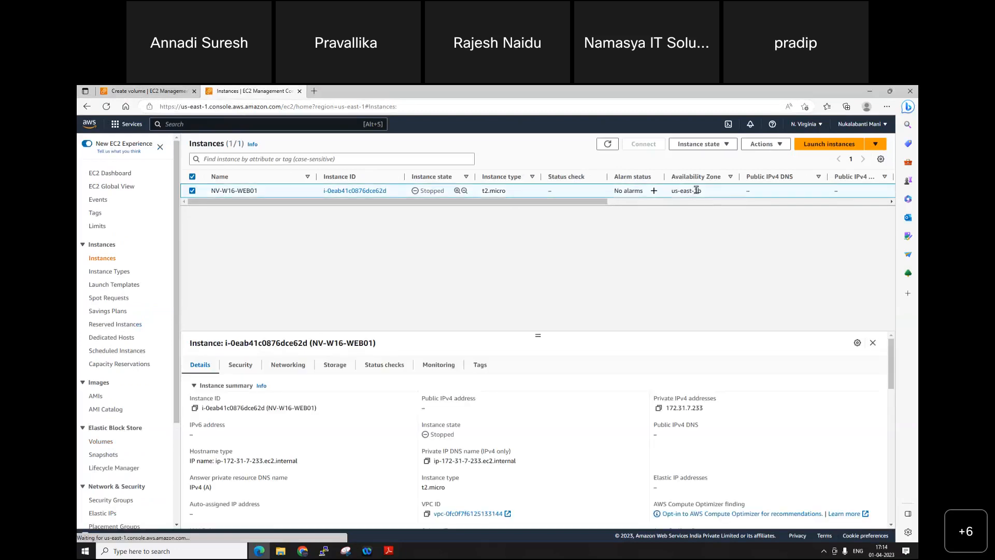
pyautogui.click(696, 144)
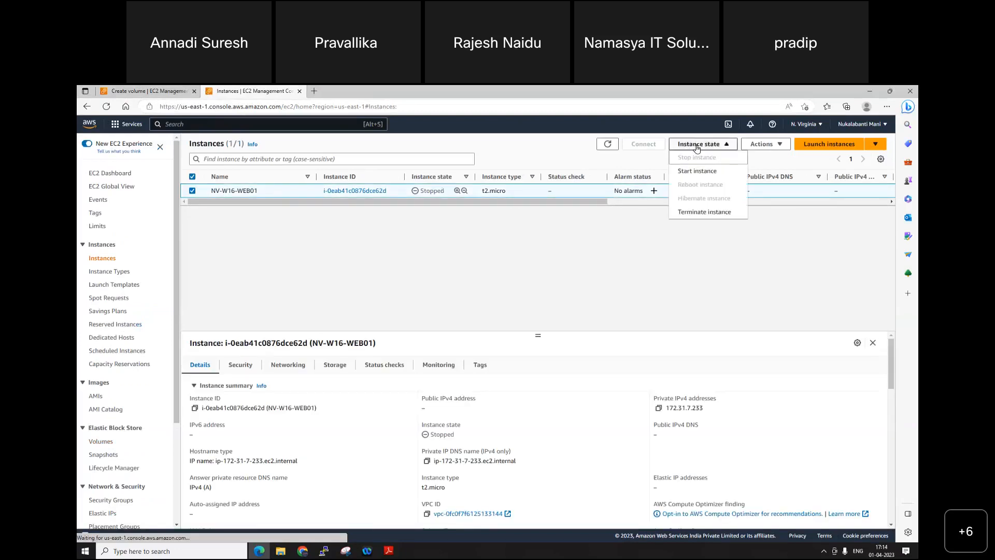
pyautogui.click(719, 253)
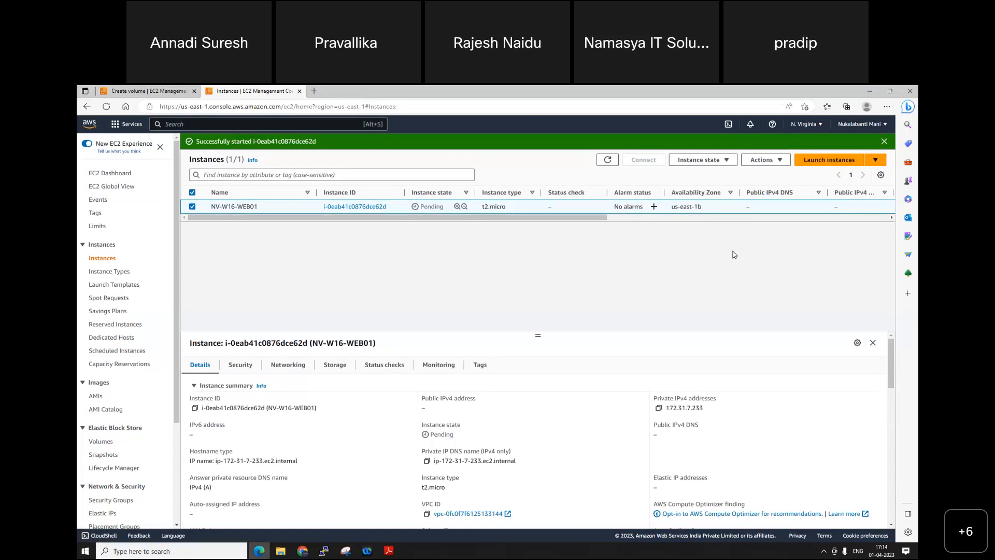
pyautogui.click(607, 161)
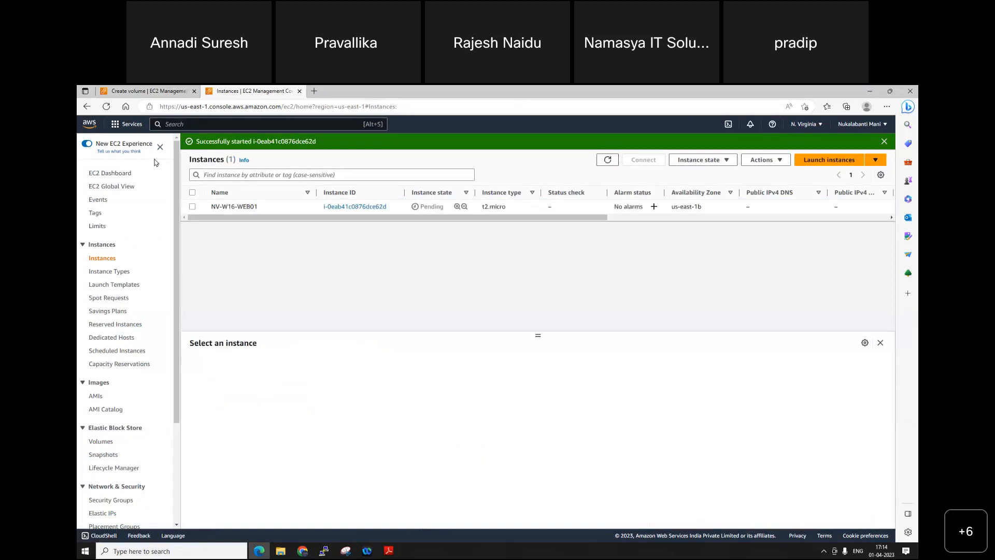
# Step: Return to the original volume page, begin a new volume and set its size to 10 GiB
pyautogui.click(161, 92)
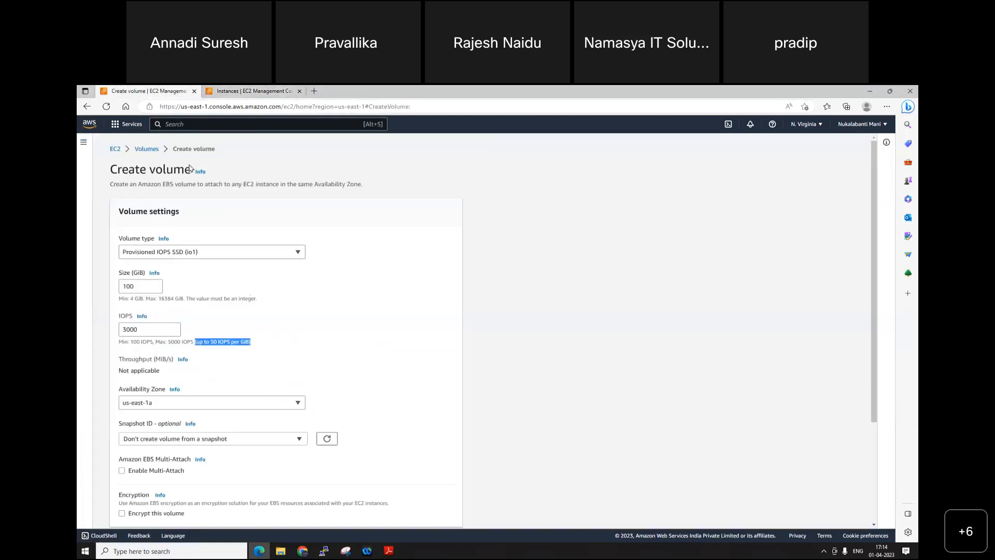
pyautogui.click(146, 148)
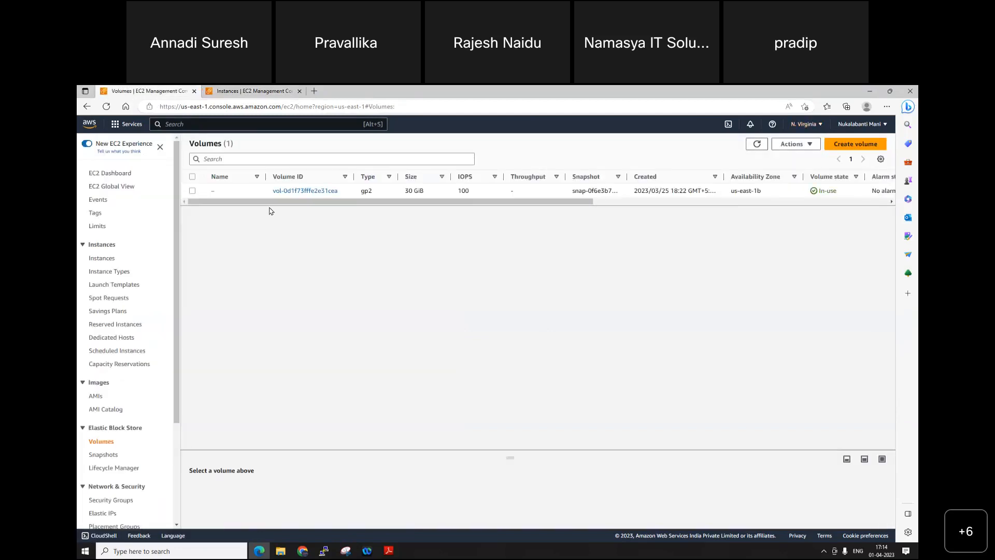
pyautogui.click(848, 144)
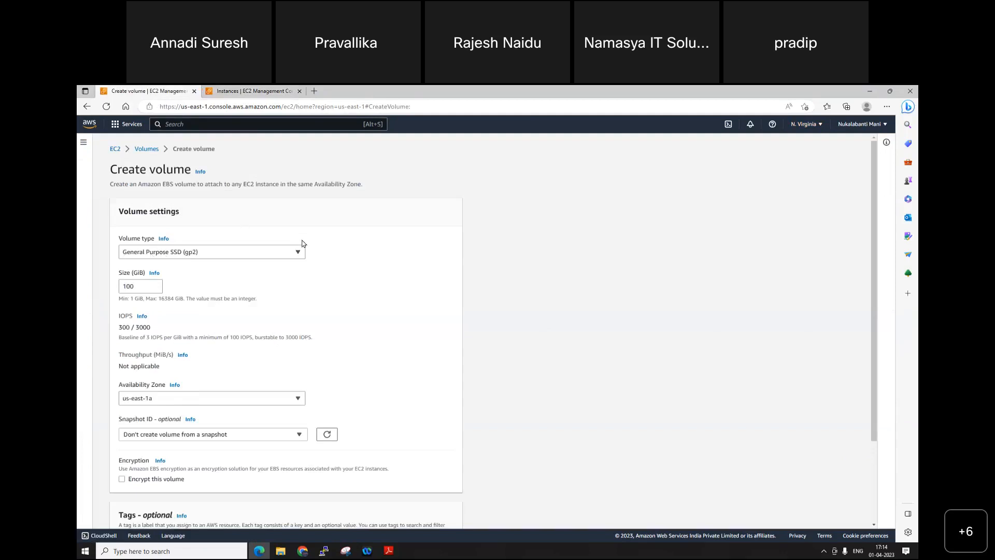
pyautogui.moveTo(134, 286); pyautogui.dragTo(82, 287)
pyautogui.write('0')
pyautogui.press('BackSpace')
pyautogui.write('10')
# Step: Review the availability zones for the new volume and keep us-east-1a
pyautogui.click(120, 398)
pyautogui.click(156, 317)
pyautogui.click(222, 399)
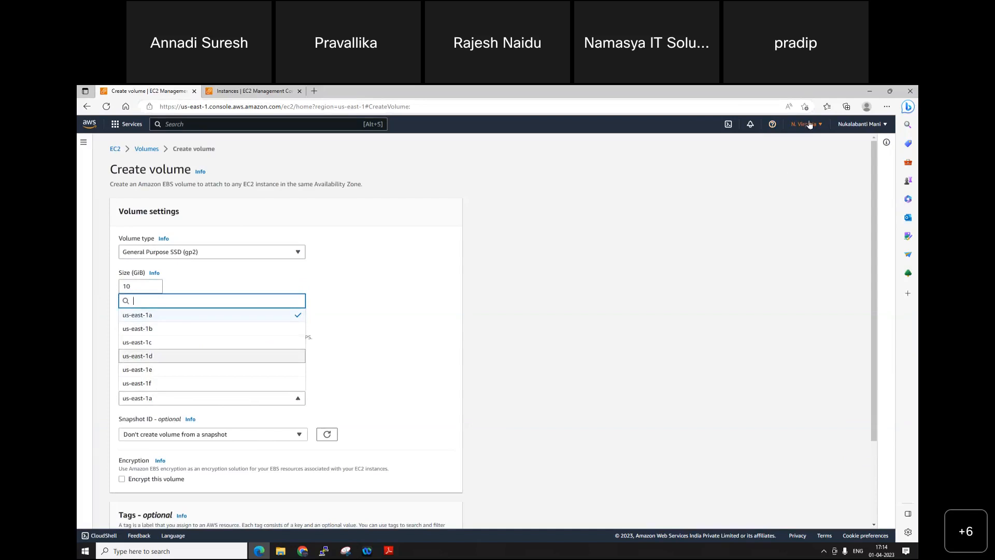
pyautogui.click(188, 321)
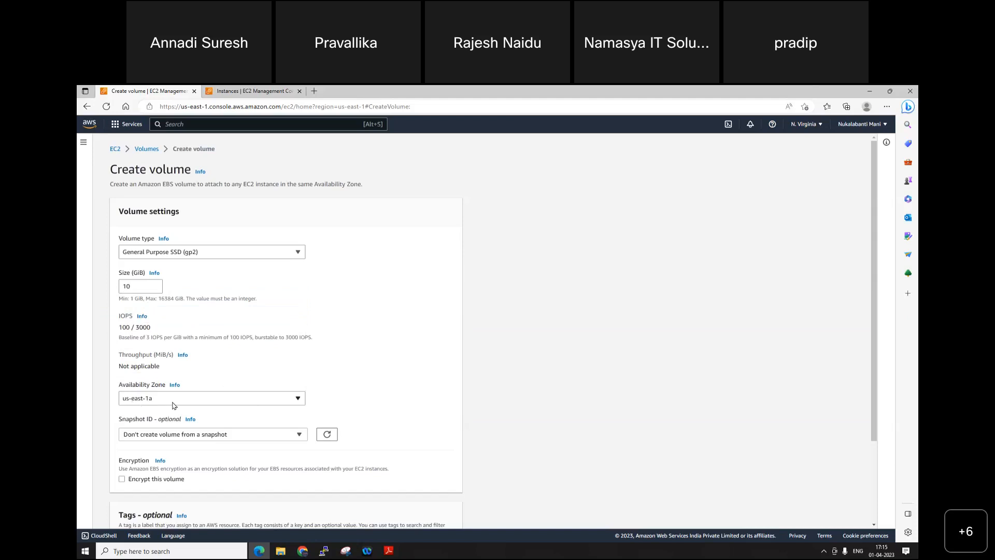
# Step: Add a tag with the key Name to the 10 GiB volume
pyautogui.scroll(-2, 174, 406)
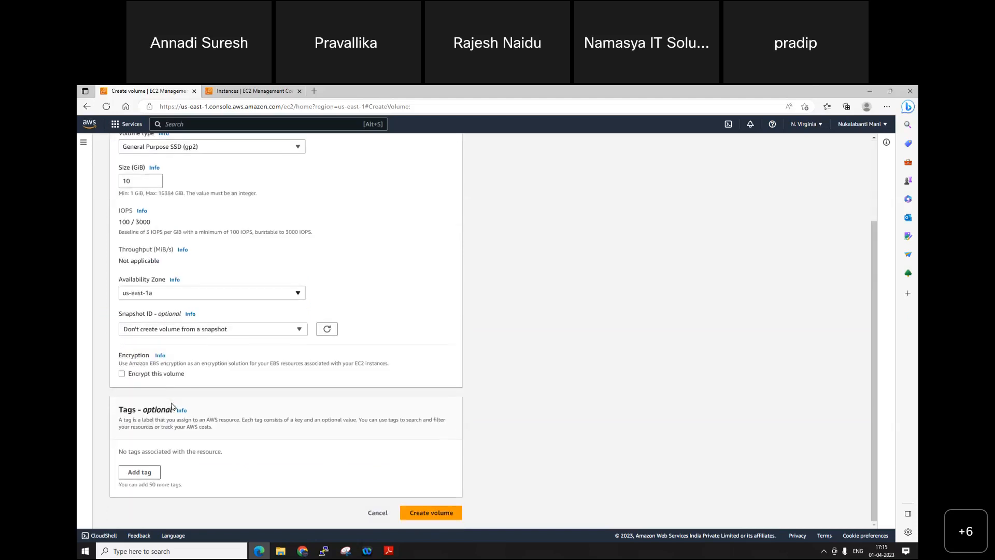
pyautogui.click(139, 472)
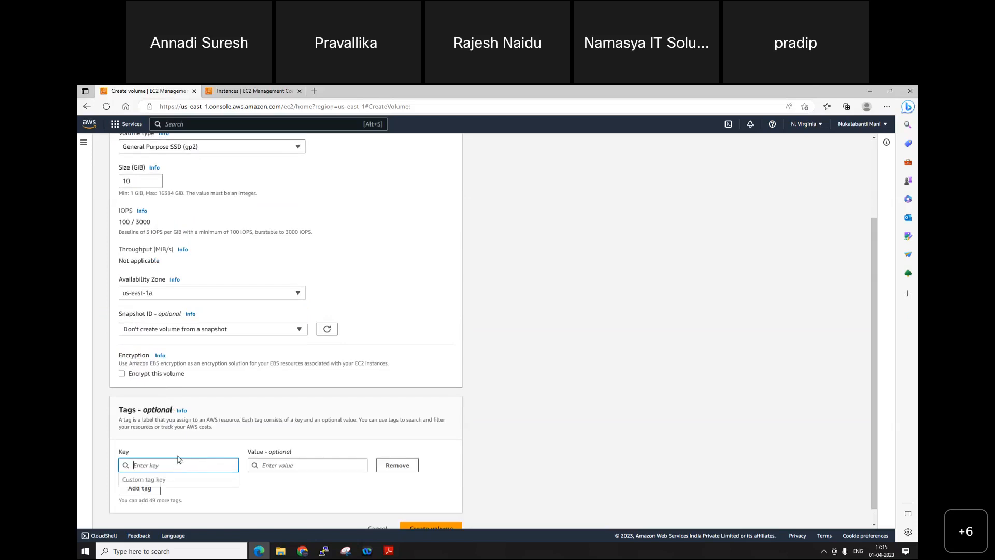
pyautogui.write('Name')
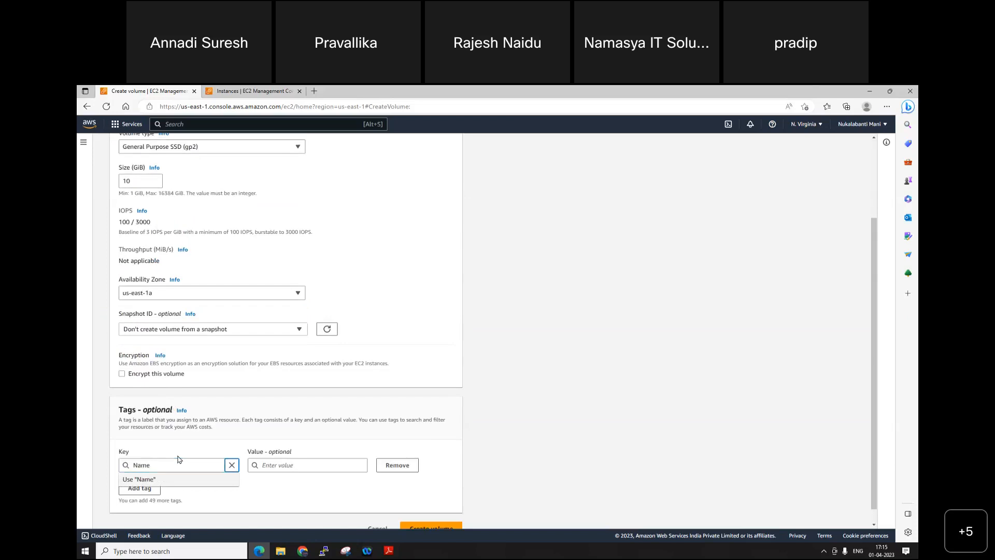
pyautogui.press('Tab')
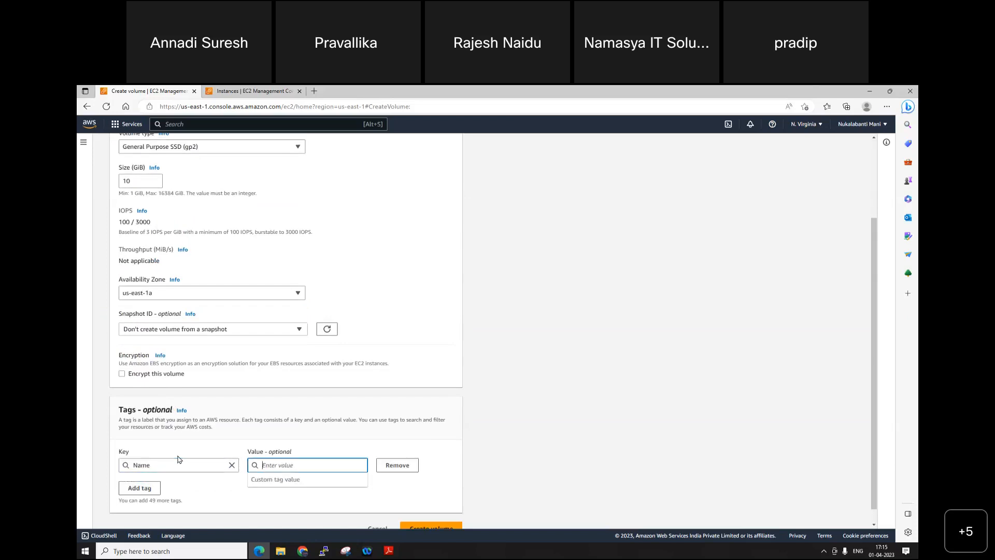
# Step: Enter 10GB VOL 1A as the value of the Name tag
pyautogui.write('US')
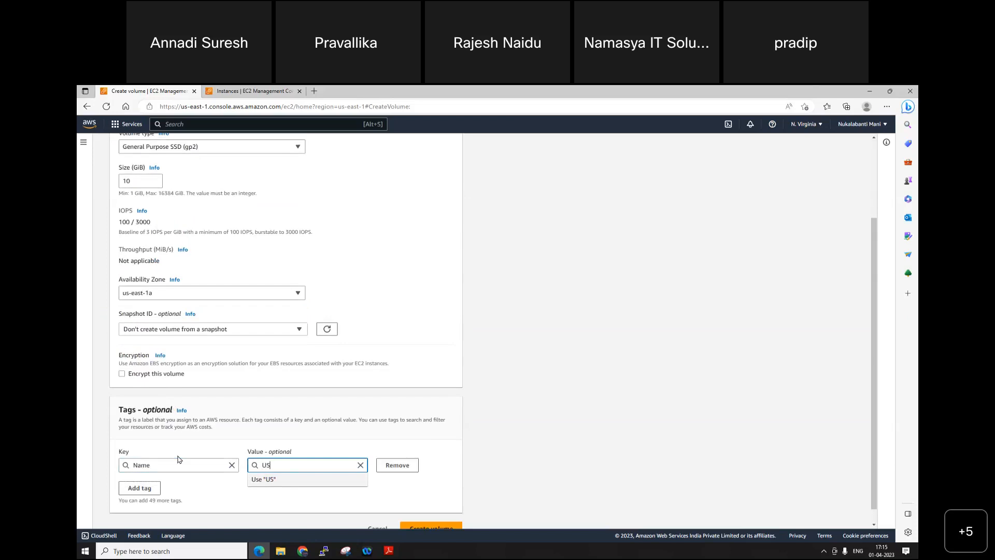
pyautogui.write('-EA')
pyautogui.press('BackSpace')
pyautogui.press('BackSpace')
pyautogui.press('BackSpace')
pyautogui.press('BackSpace')
pyautogui.press('BackSpace')
pyautogui.write('10GB VOL 1A')
pyautogui.scroll(-1, 428, 478)
pyautogui.click(427, 478)
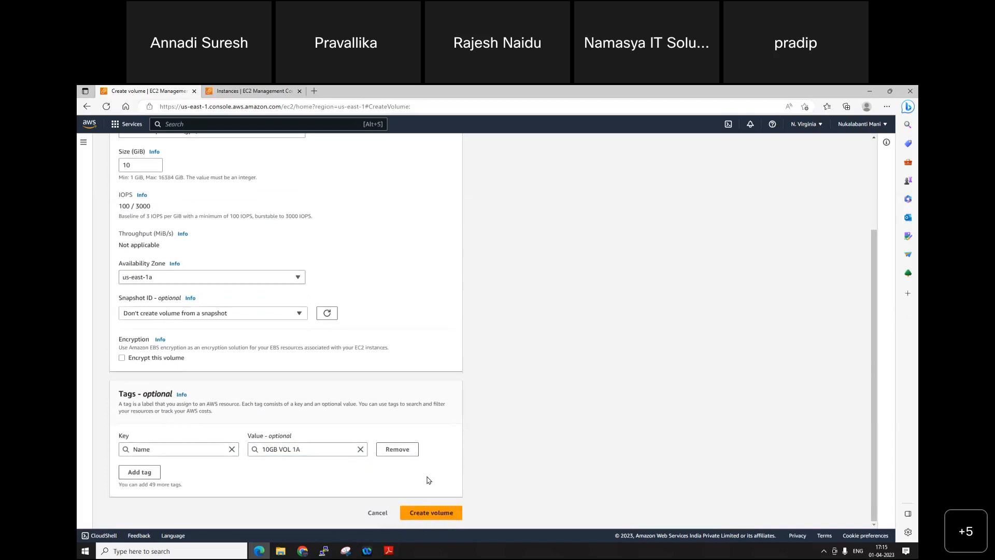
# Step: Replace the spaces in the Name tag value with hyphens, giving 10GB-VOL-1A, and create the volume
pyautogui.click(294, 450)
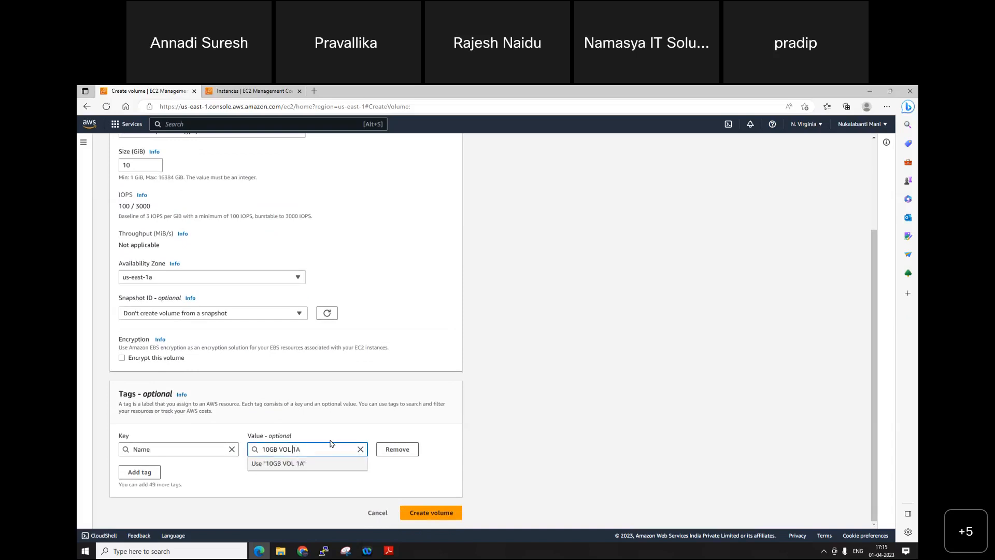
pyautogui.press('BackSpace')
pyautogui.write('-')
pyautogui.press('Left')
pyautogui.press('Left')
pyautogui.press('BackSpace')
pyautogui.write('-')
pyautogui.click(433, 514)
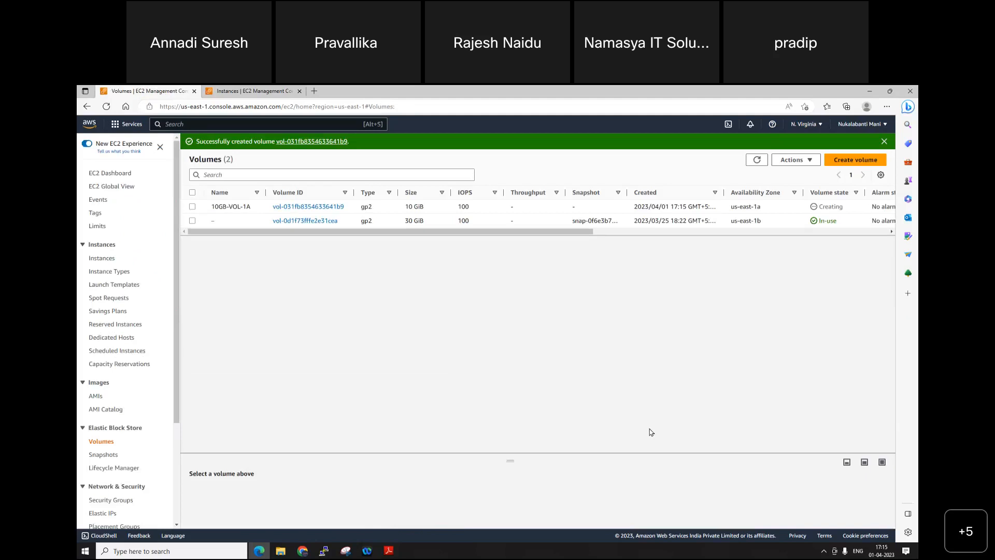
# Step: Refresh the volumes list and widen its Name column
pyautogui.click(514, 98)
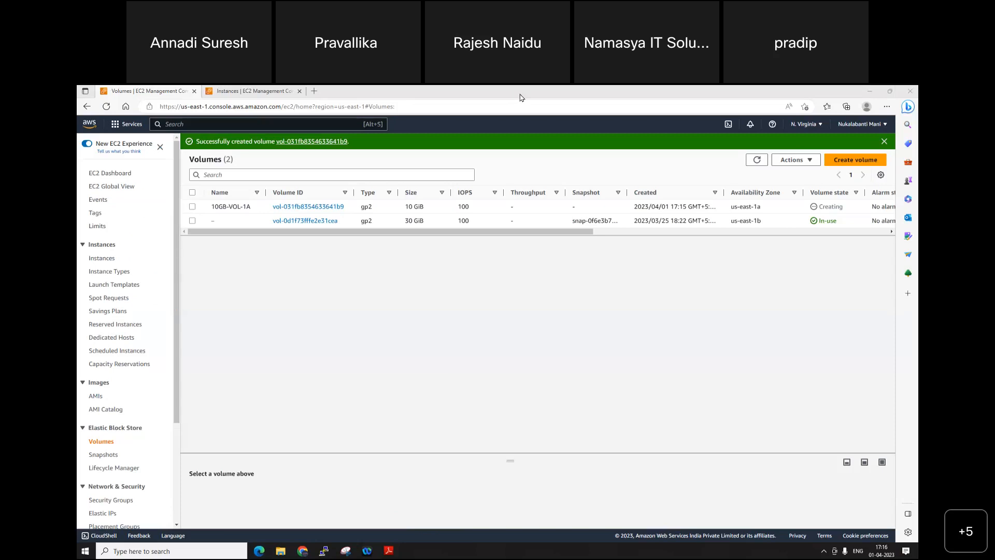
pyautogui.click(757, 159)
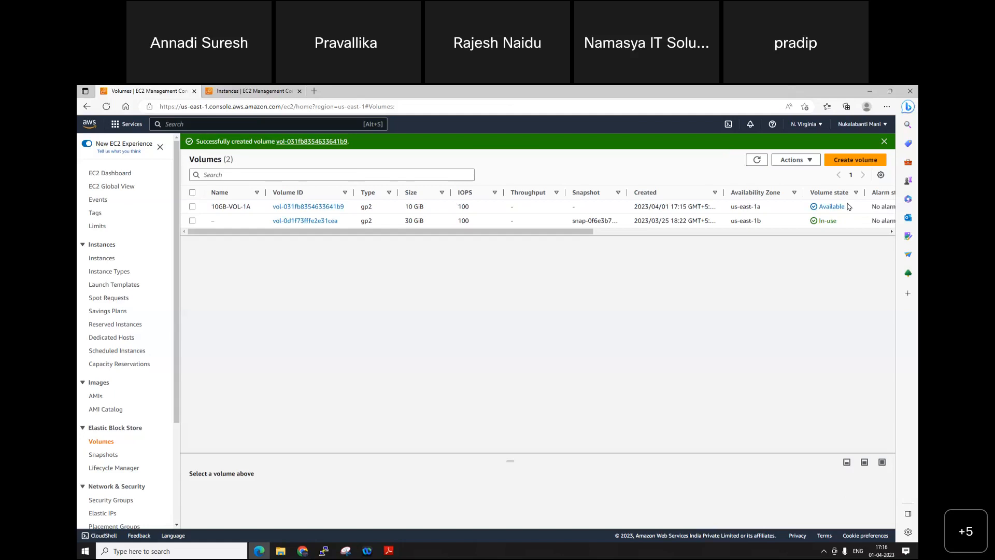
pyautogui.moveTo(266, 192); pyautogui.dragTo(283, 193)
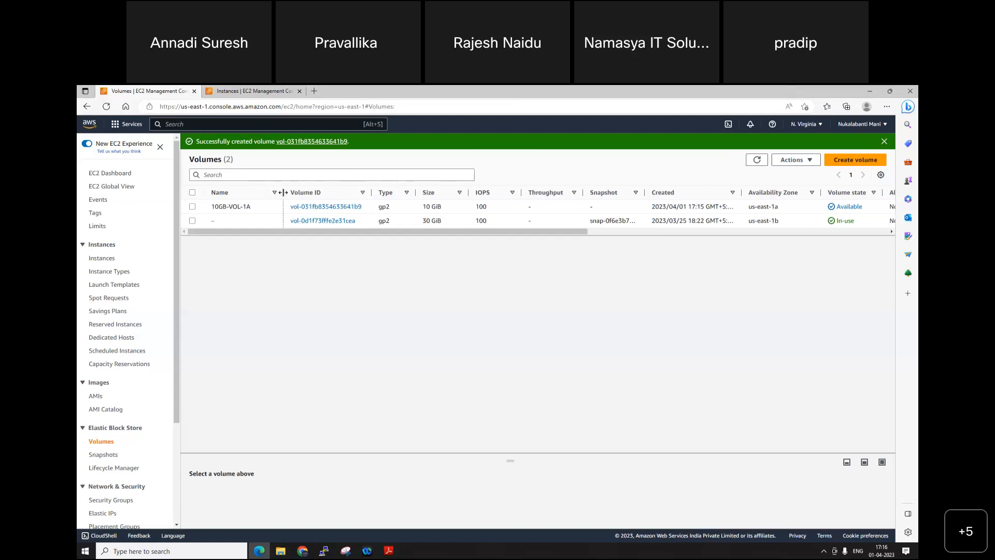
# Step: Open the name of the 10GB-VOL-1A volume for editing and select its whole text
pyautogui.click(257, 207)
pyautogui.moveTo(319, 225); pyautogui.dragTo(259, 238)
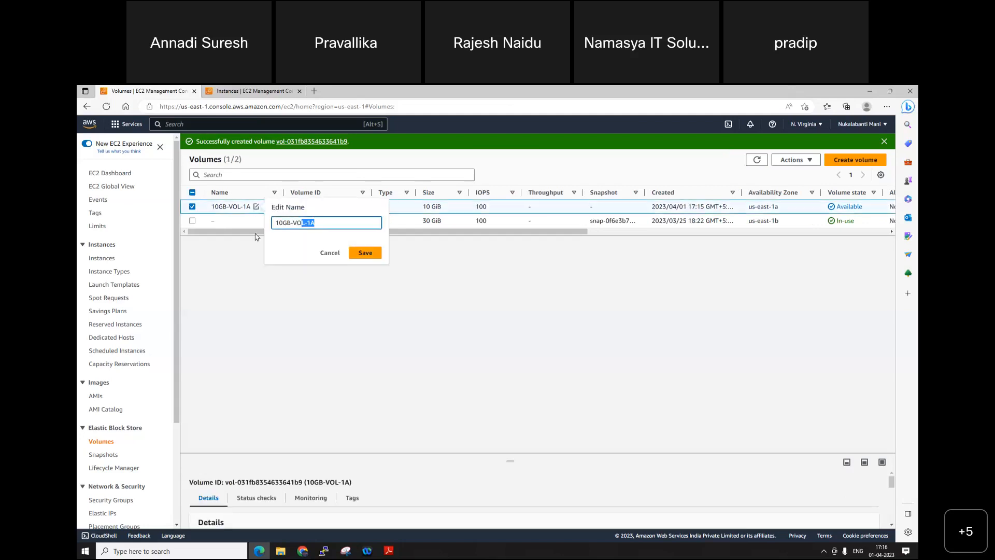
# Step: Start another new volume with a size of 10 GiB in availability zone us-east-1b
pyautogui.click(858, 161)
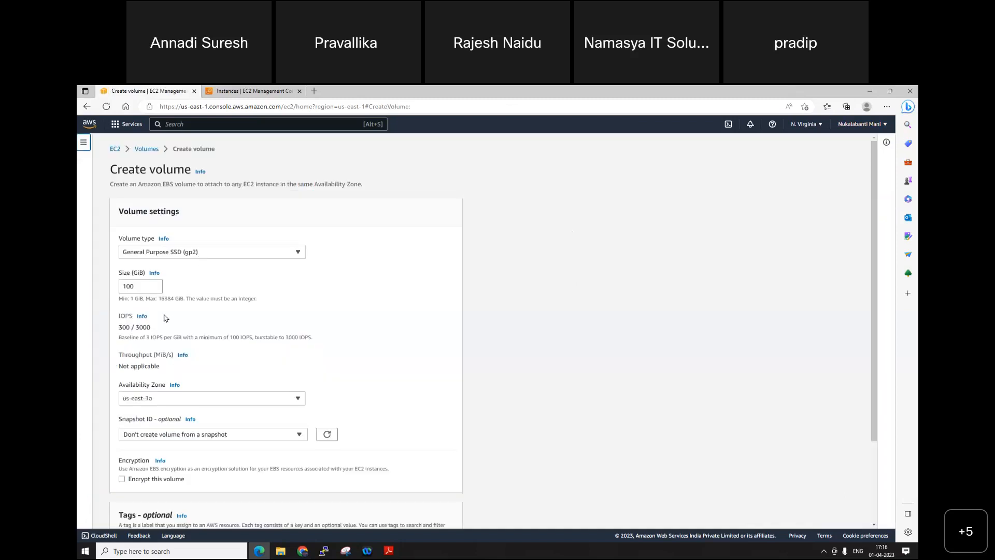
pyautogui.click(145, 289)
pyautogui.press('BackSpace')
pyautogui.click(179, 399)
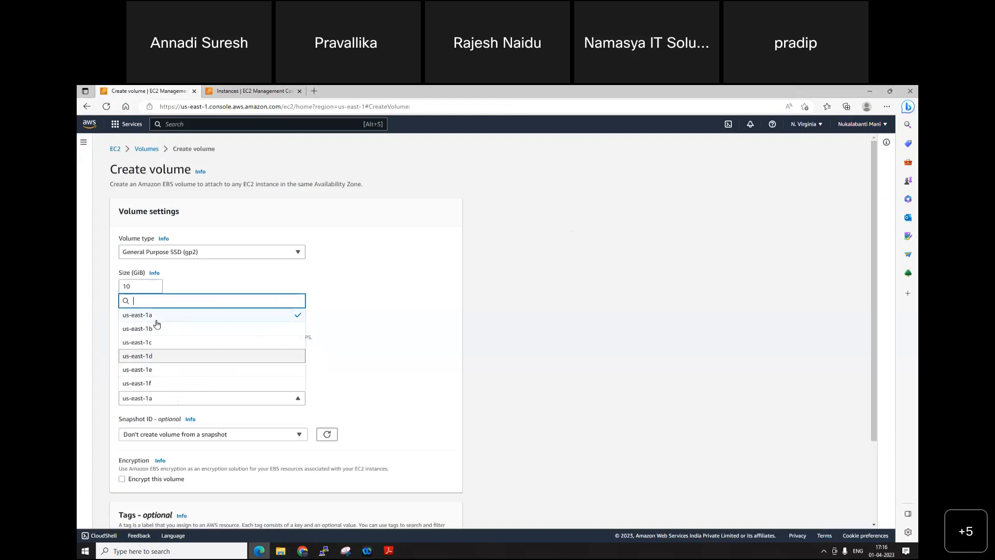
pyautogui.click(156, 328)
# Step: Add a Name tag with the value 10GB-VOL-1B to the us-east-1b volume and create the volume
pyautogui.scroll(-2, 457, 448)
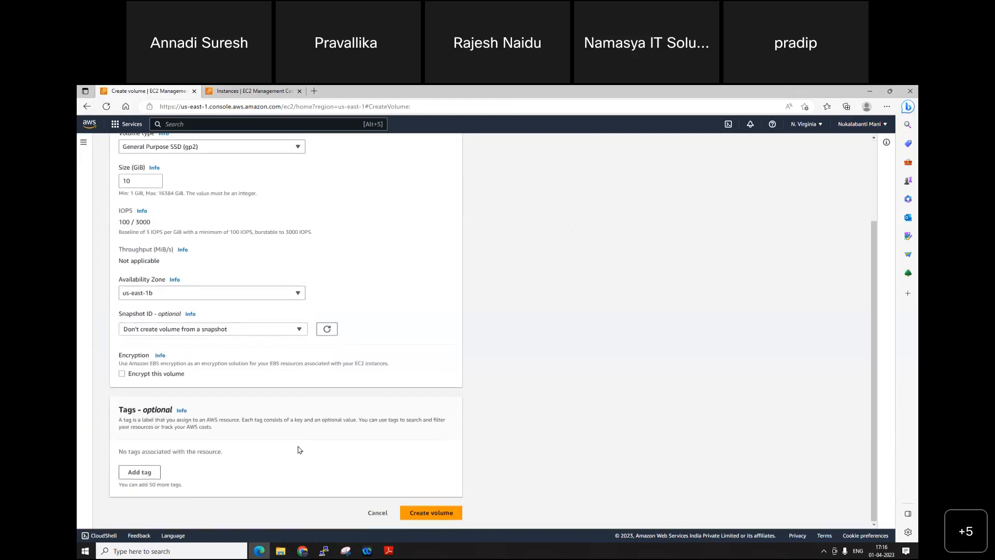
pyautogui.click(139, 472)
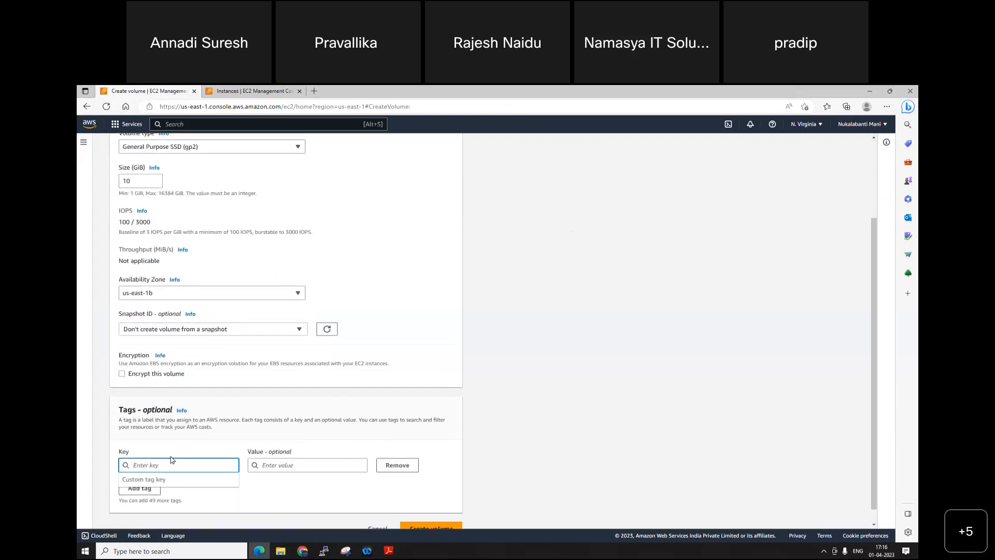
pyautogui.write('Name')
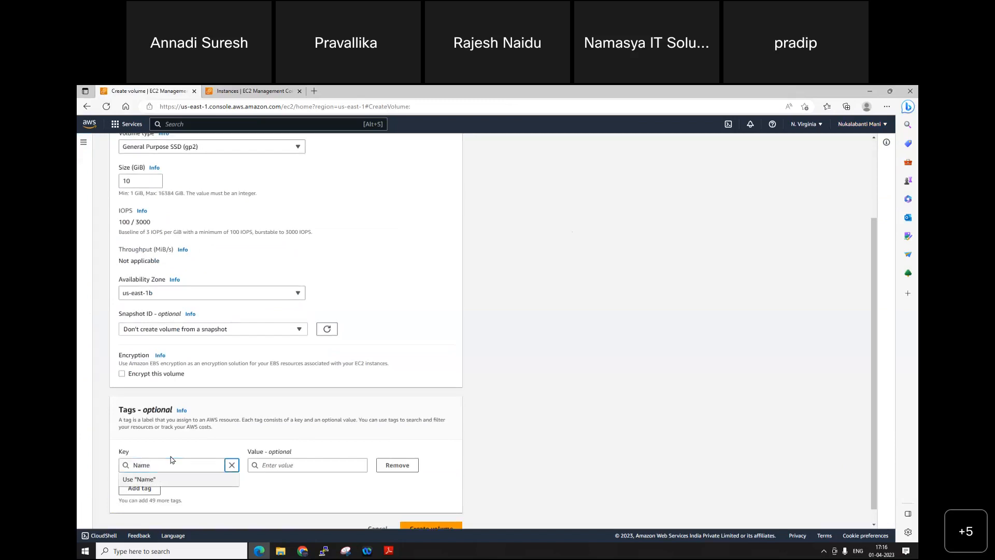
pyautogui.press('Tab')
pyautogui.write('10GB-VOL-1A')
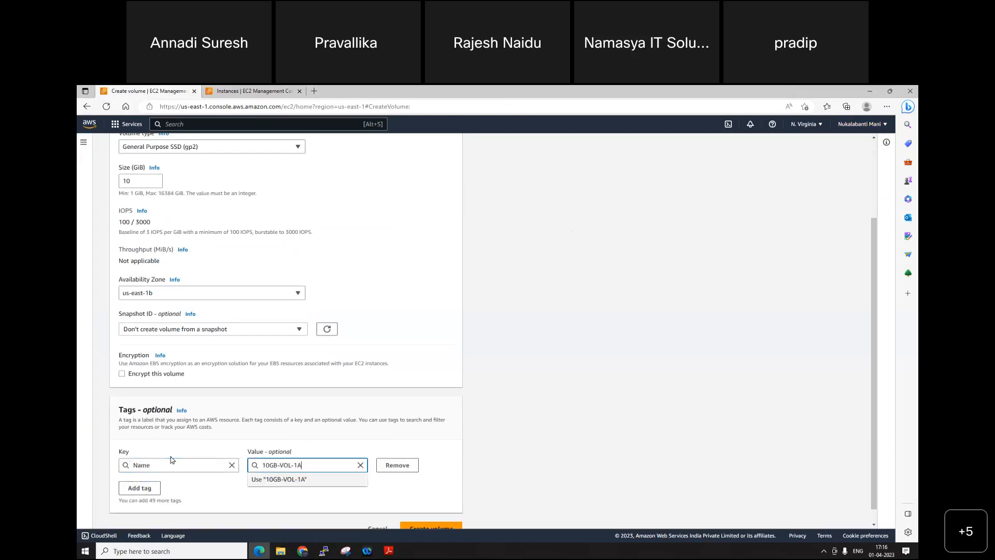
pyautogui.press('BackSpace')
pyautogui.write('B')
pyautogui.scroll(-1, 467, 482)
pyautogui.click(443, 508)
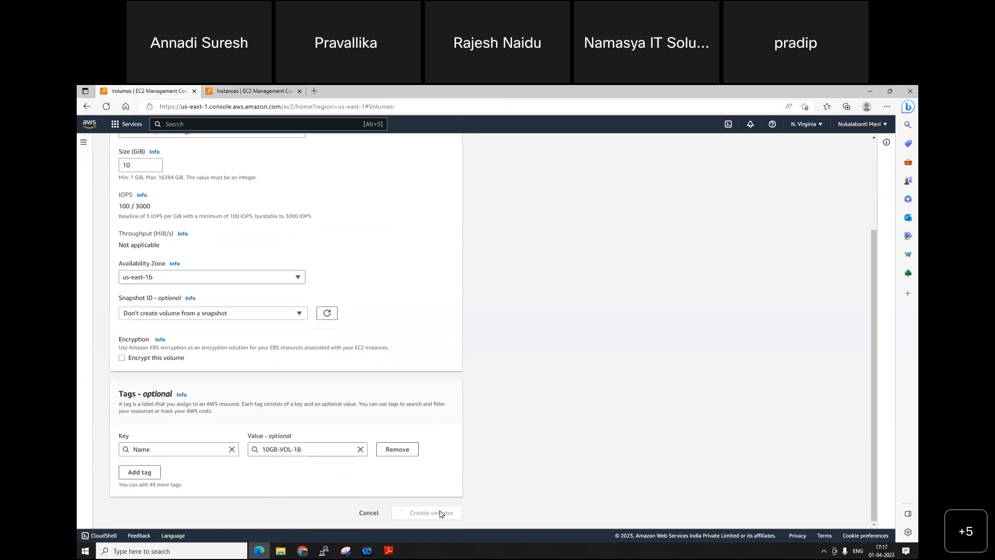
# Step: Refresh the volumes list and sort it by volume state
pyautogui.click(756, 161)
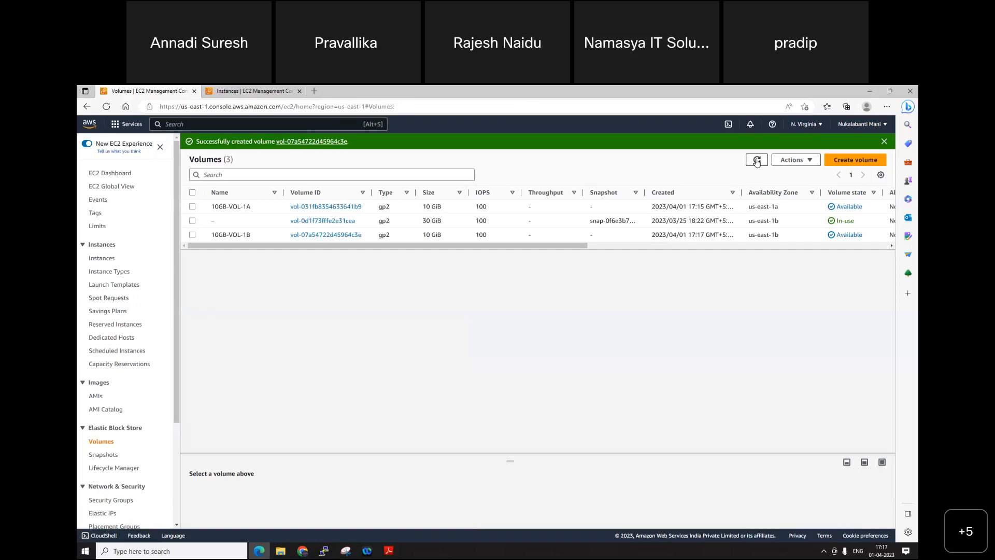
pyautogui.click(757, 161)
pyautogui.click(847, 193)
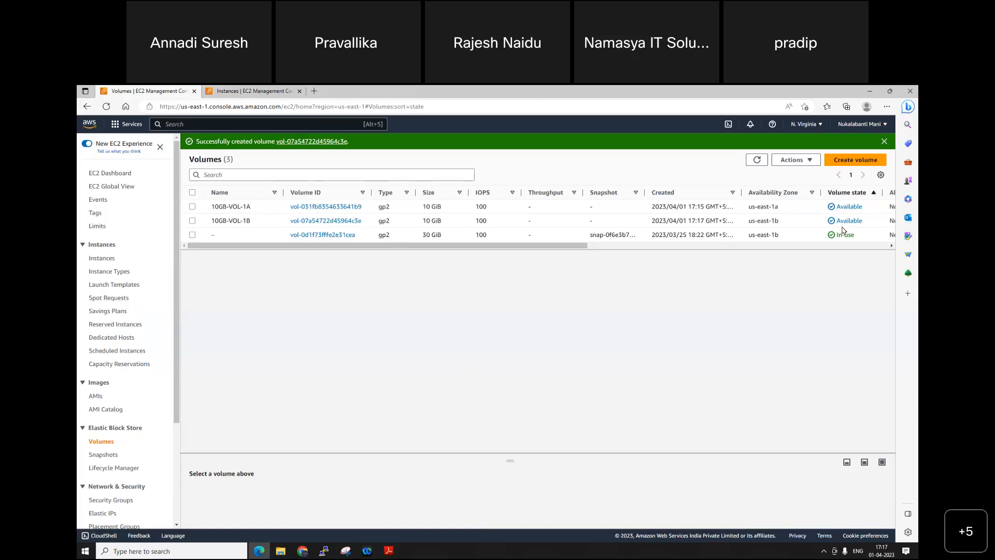
# Step: Refresh the instances list and copy the public IPv4 address of the NV-W16-WEB01 instance
pyautogui.moveTo(255, 208)
pyautogui.click(251, 91)
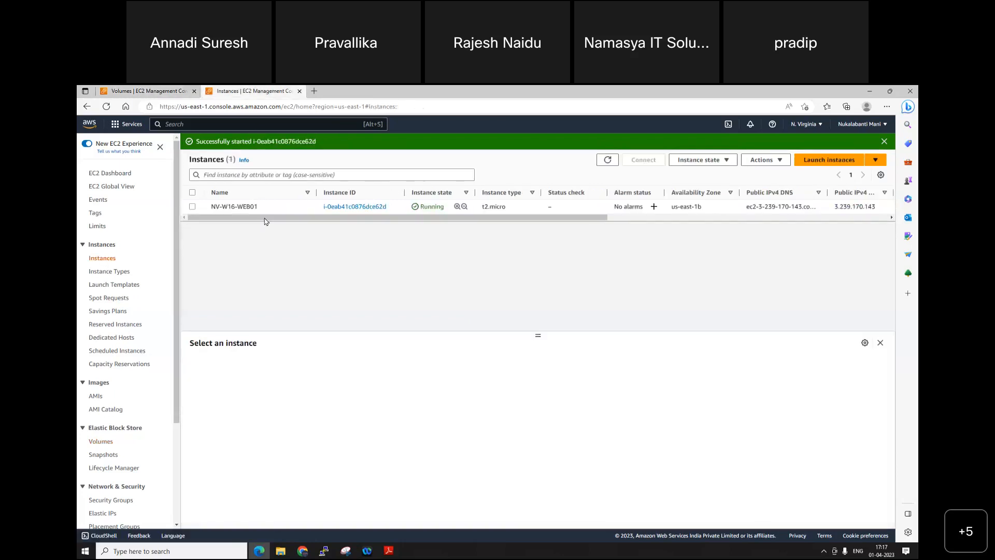
pyautogui.click(608, 160)
pyautogui.click(193, 206)
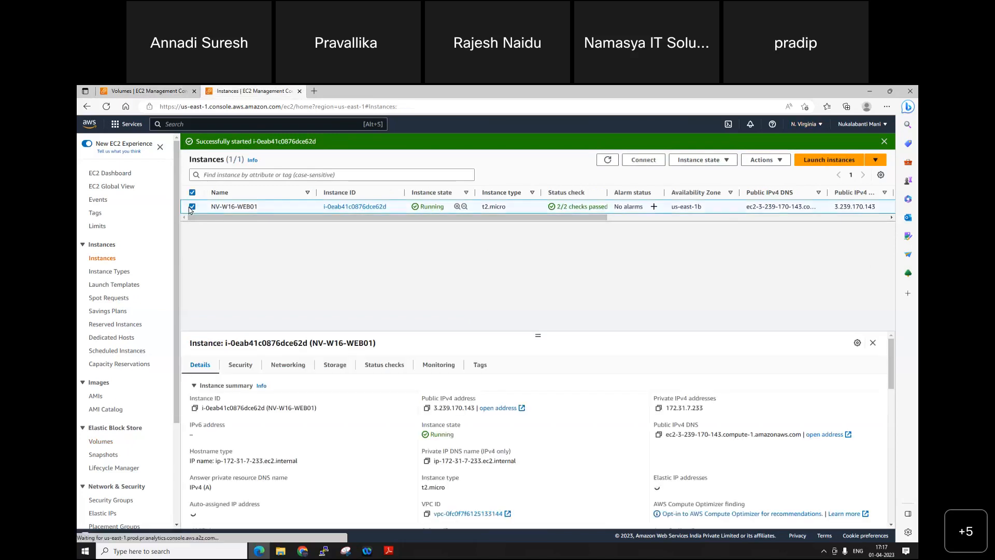
pyautogui.click(428, 408)
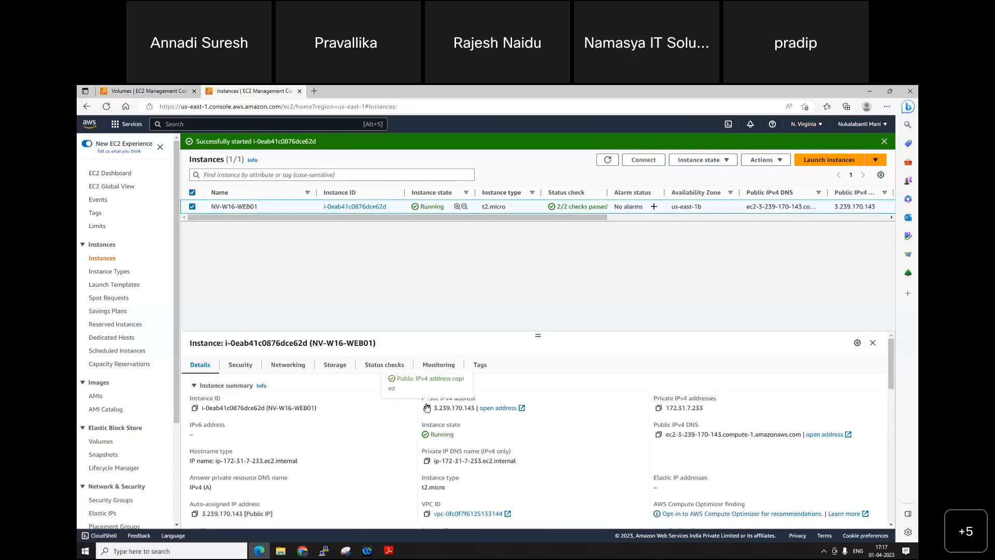
# Step: Run mstsc and start a Remote Desktop connection to the copied address 3.239.170.143 with the user name administrator
pyautogui.press('super+r')
pyautogui.write('mstsc')
pyautogui.press('Return')
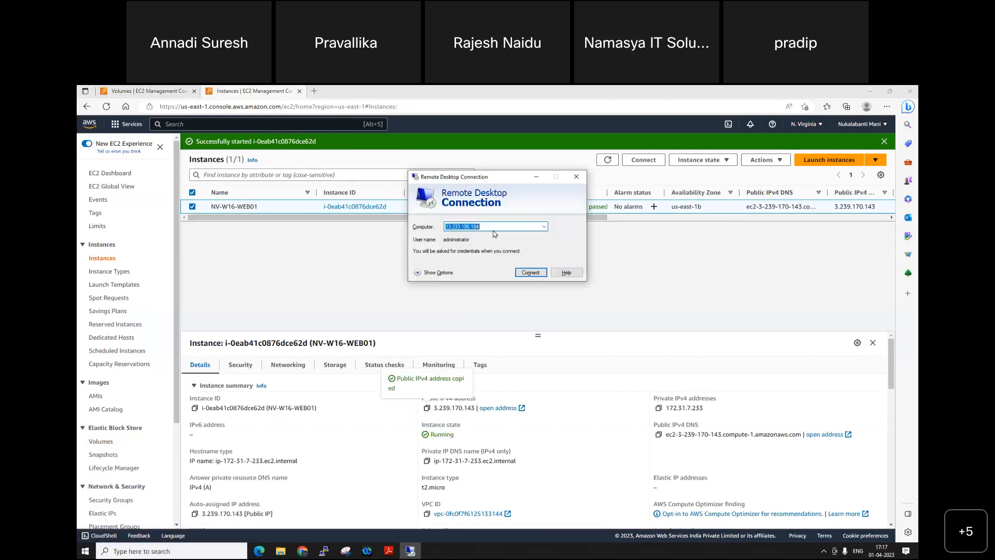
pyautogui.hotkey('ctrl', 'v')
pyautogui.press('Return')
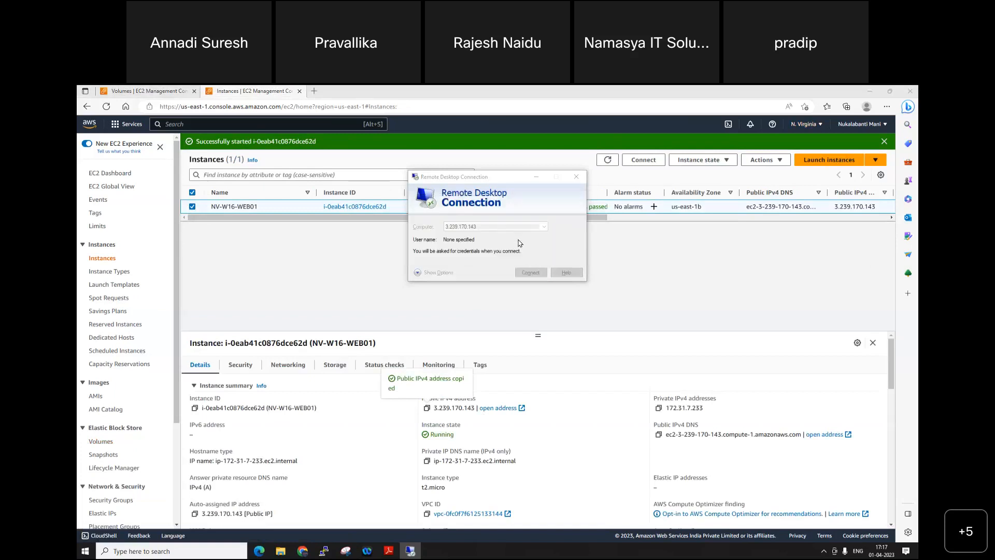
pyautogui.write('administrato')
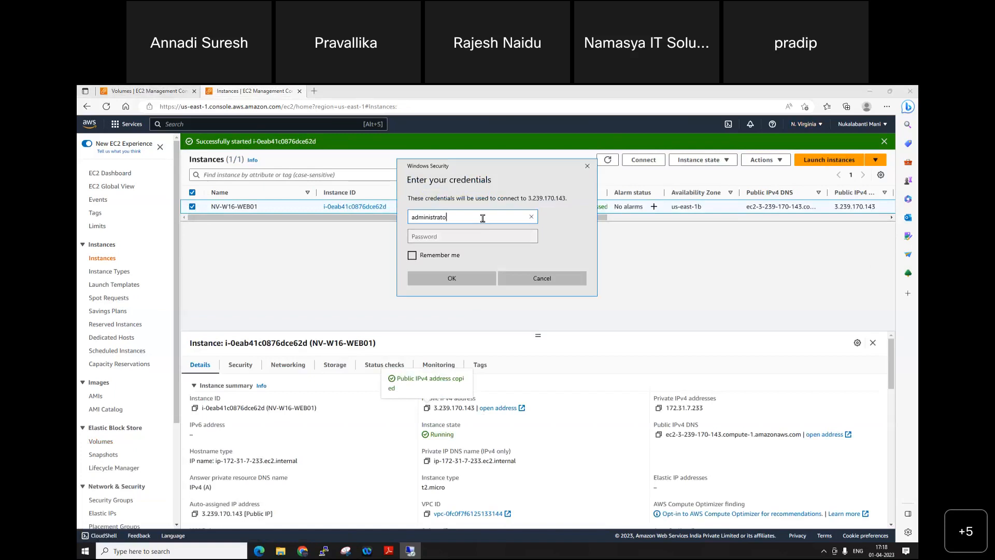
pyautogui.write('r')
pyautogui.press('Tab')
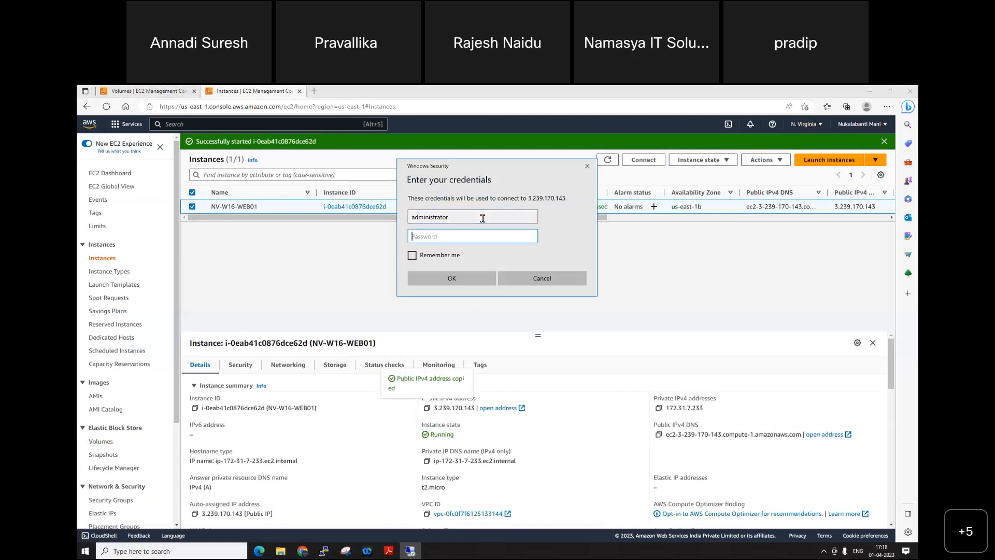
# Step: Open the RDP client connection details of NV-W16-WEB01 in the EC2 console and request its Windows password
pyautogui.click(299, 205)
pyautogui.rightClick(298, 204)
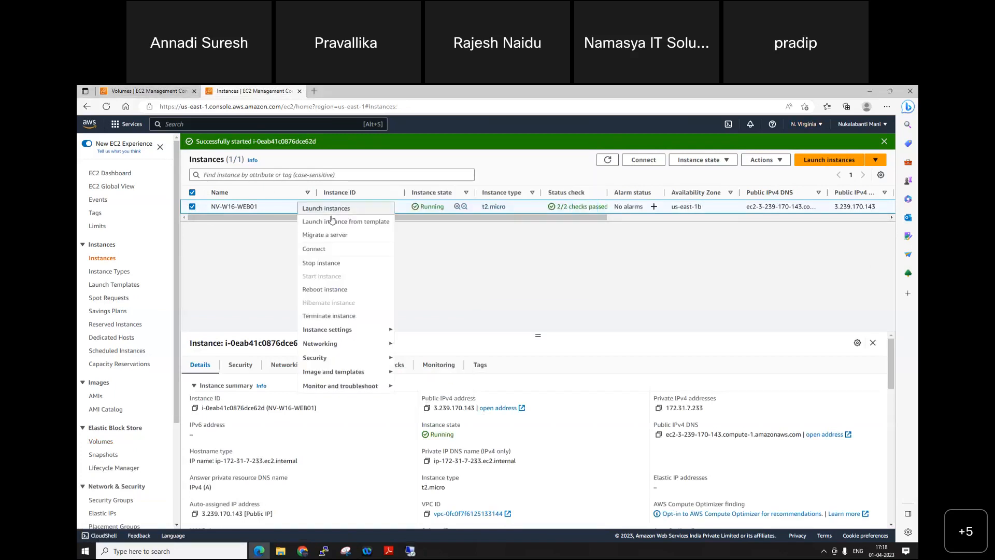
pyautogui.click(332, 250)
pyautogui.click(210, 236)
pyautogui.scroll(-1, 195, 422)
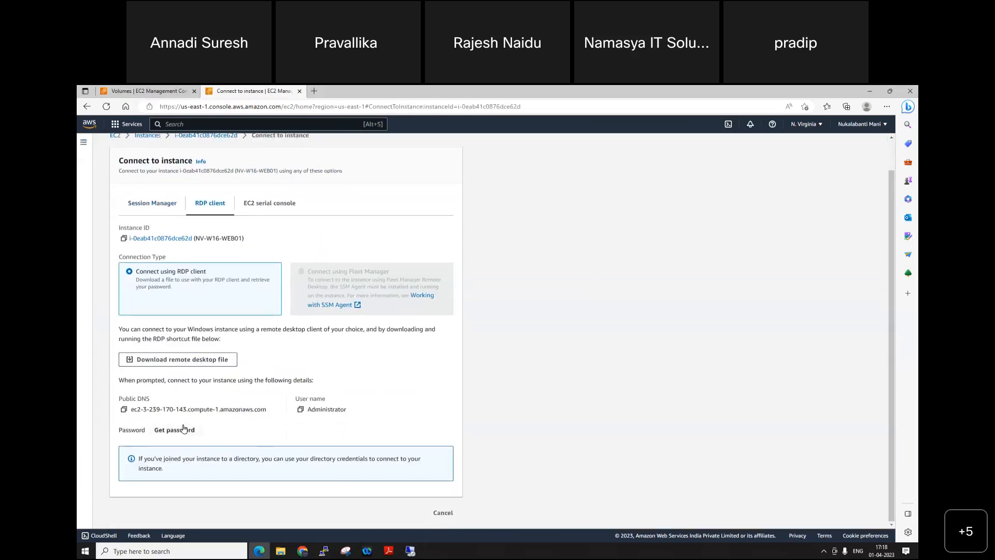
pyautogui.click(184, 429)
# Step: Upload NV_Windows2016_Weekend_Keypair.pem from the Keypairs NV folder as the private key, decrypt the Windows password and copy it
pyautogui.click(180, 288)
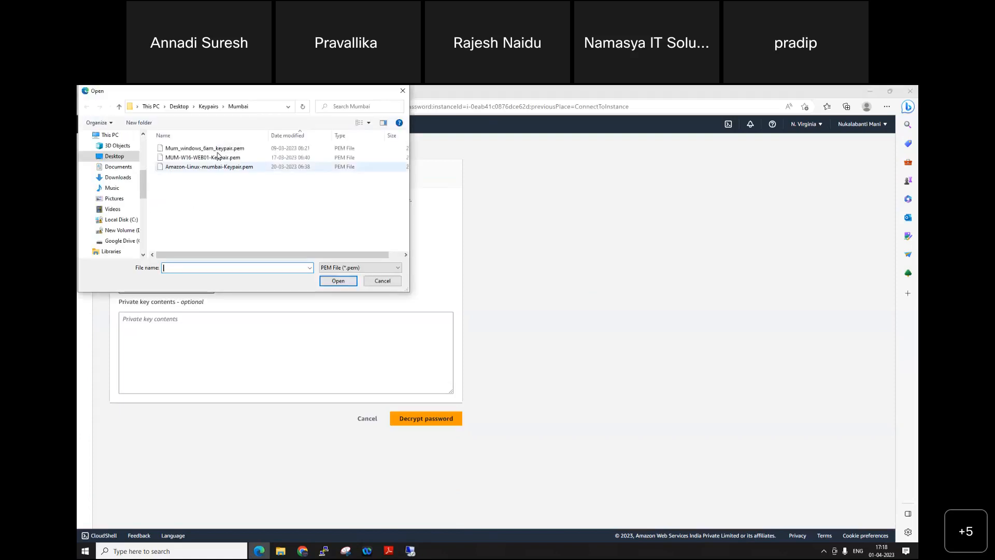
pyautogui.click(209, 106)
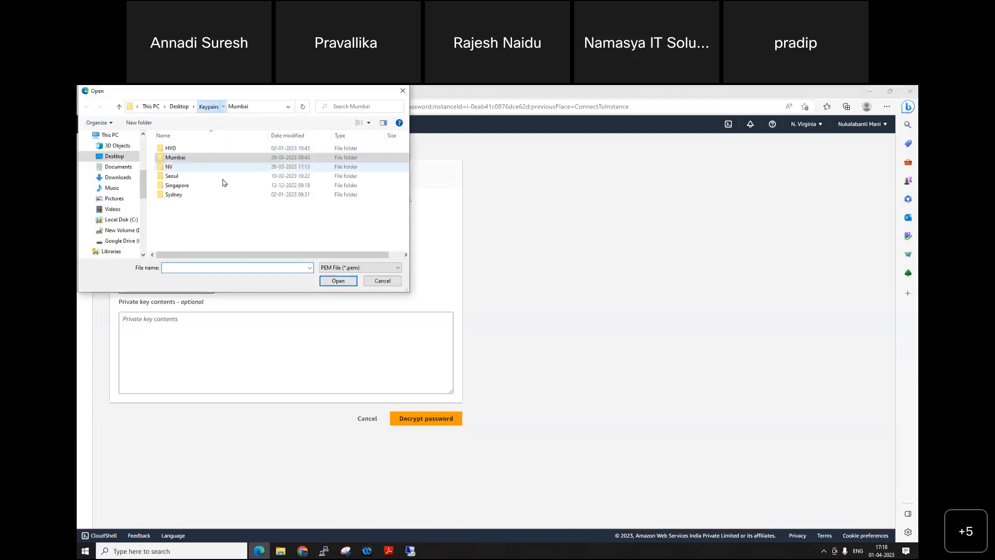
pyautogui.doubleClick(170, 166)
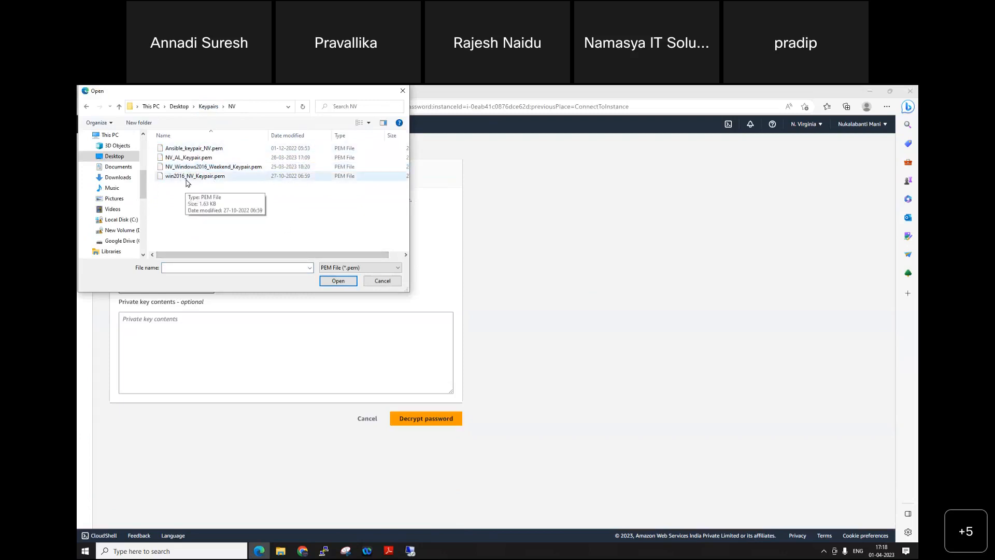
pyautogui.click(210, 166)
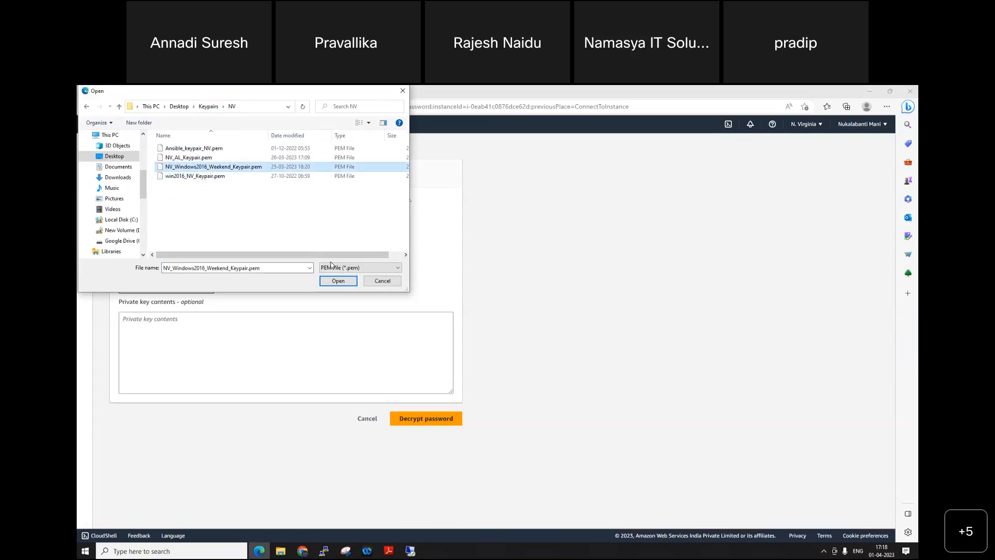
pyautogui.click(338, 280)
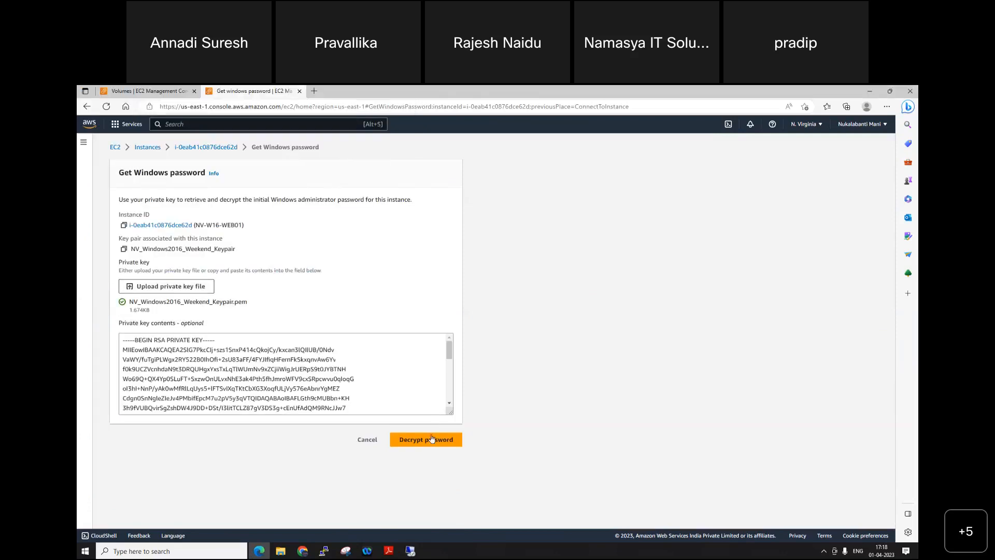
pyautogui.click(431, 441)
pyautogui.click(123, 449)
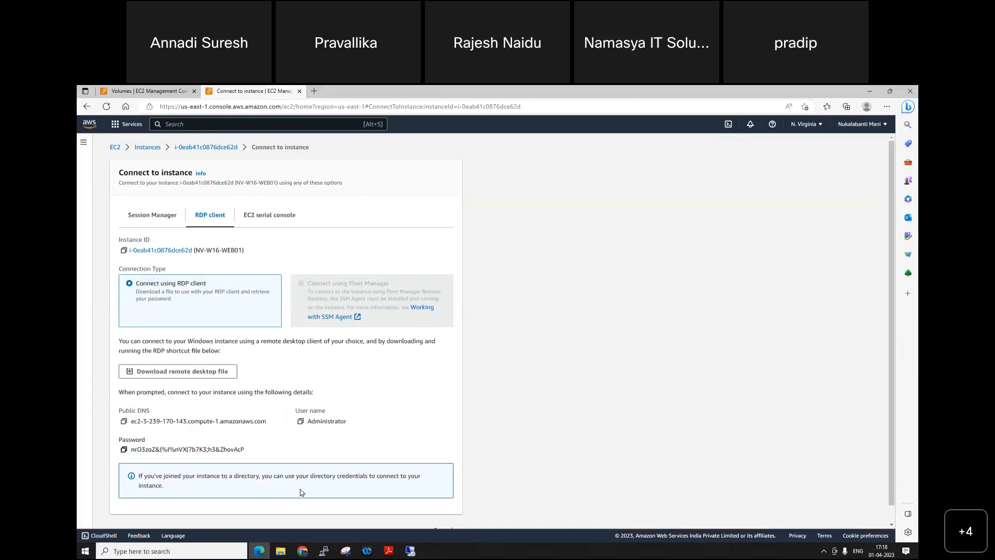
# Step: Paste the administrator password into the Remote Desktop credentials prompt and connect to the instance
pyautogui.click(410, 551)
pyautogui.hotkey('ctrl', 'v')
pyautogui.click(481, 279)
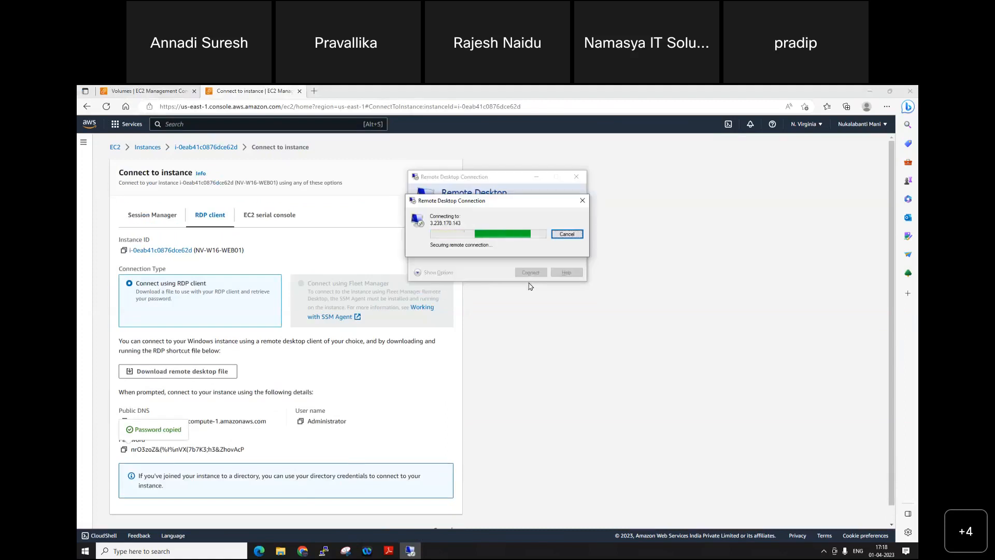
pyautogui.click(525, 302)
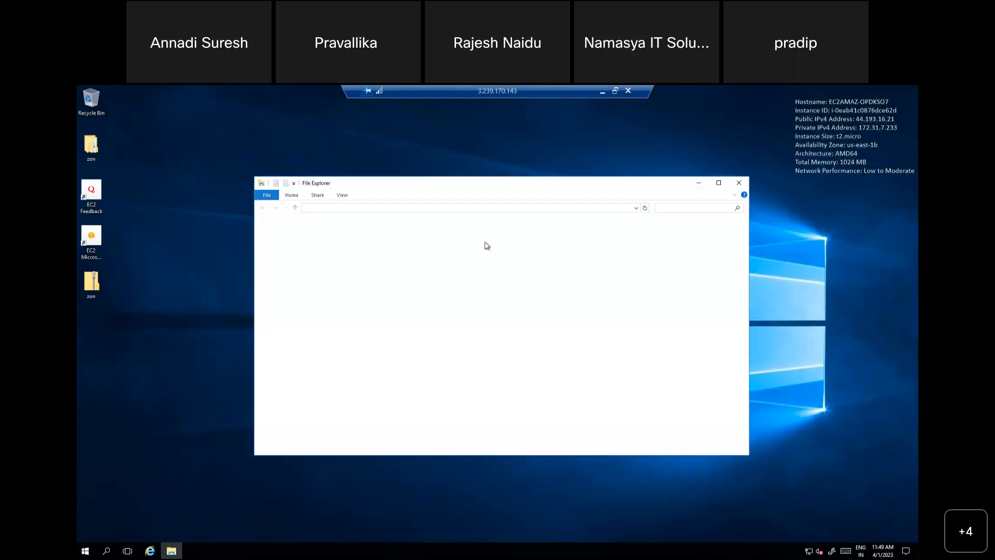
# Step: Check the drives under This PC in the remote session, minimize the session and return to the EC2 volumes list
pyautogui.click(289, 284)
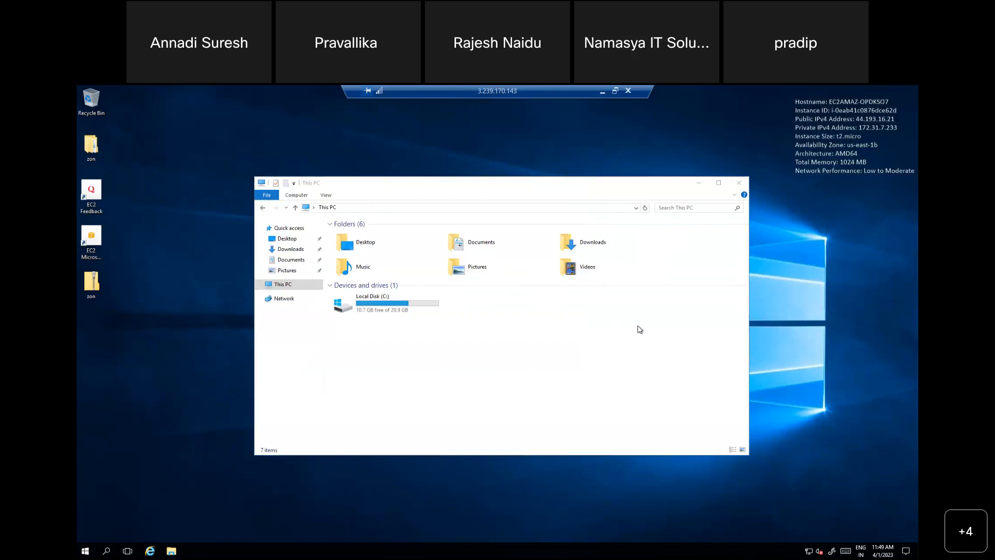
pyautogui.click(602, 95)
pyautogui.click(152, 93)
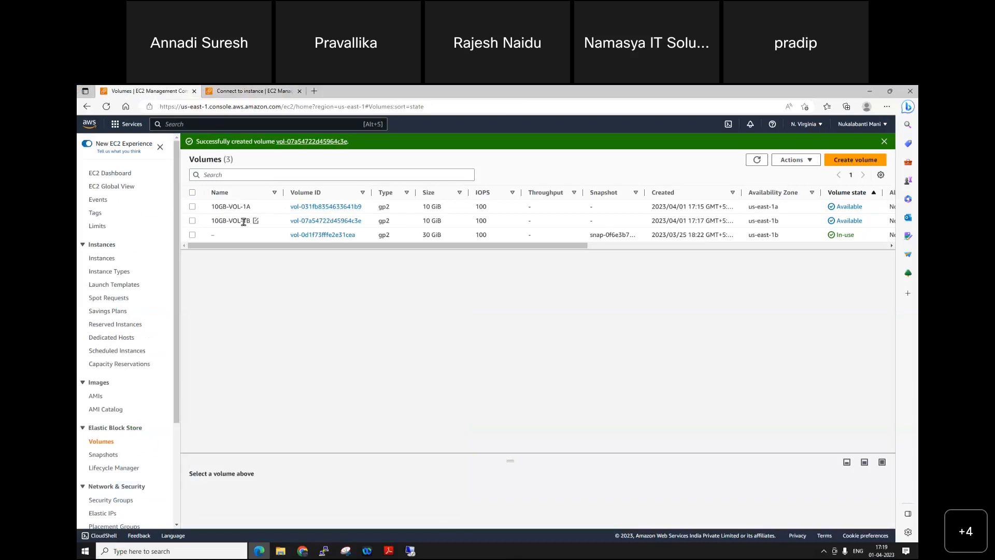
# Step: Try to attach the 10GB-VOL-1A volume to an instance in us-east-1a, and cancel the attachment
pyautogui.click(192, 207)
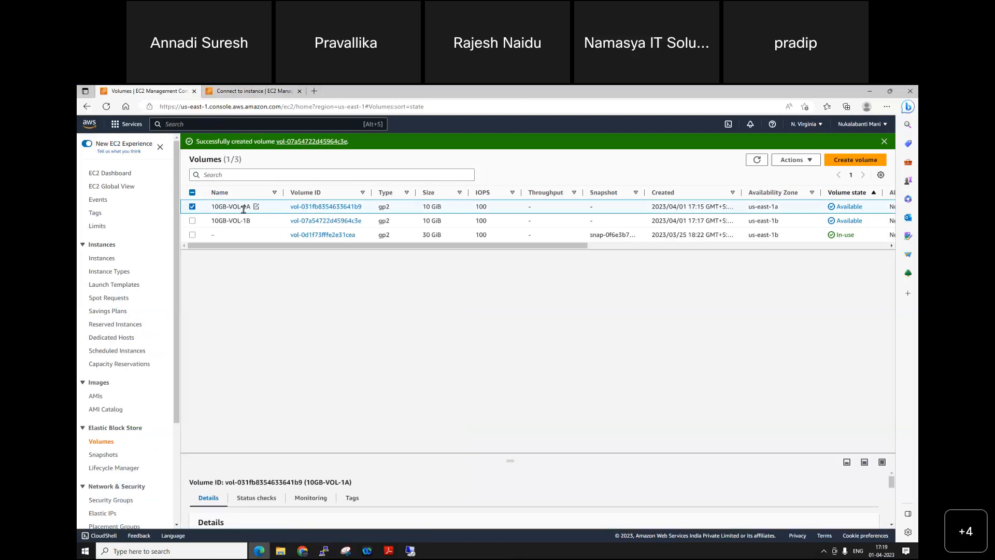
pyautogui.click(792, 160)
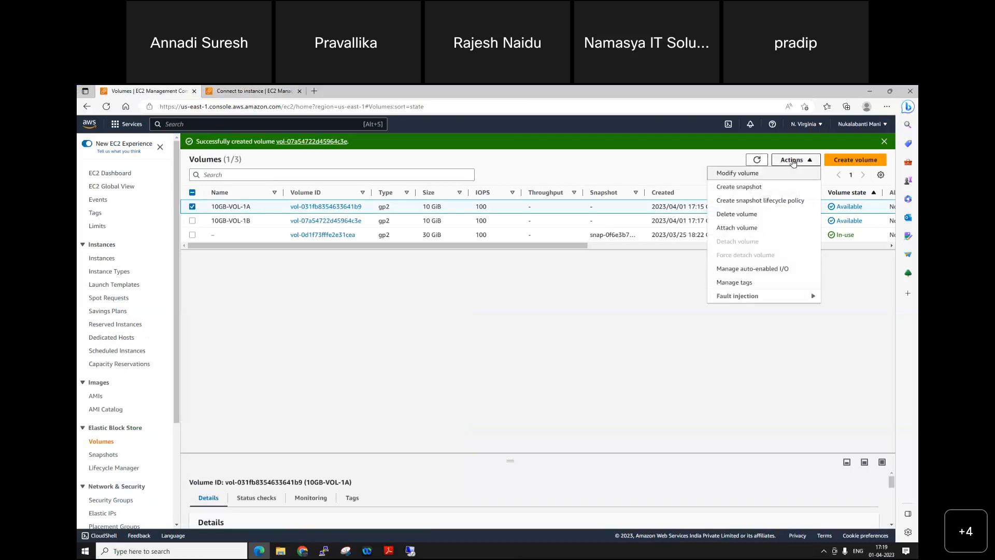
pyautogui.click(736, 228)
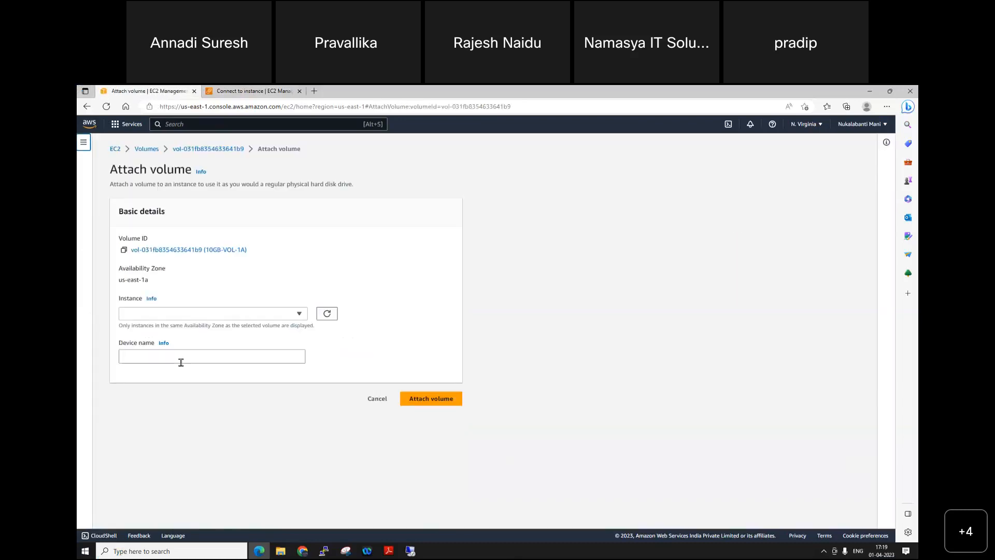
pyautogui.click(244, 315)
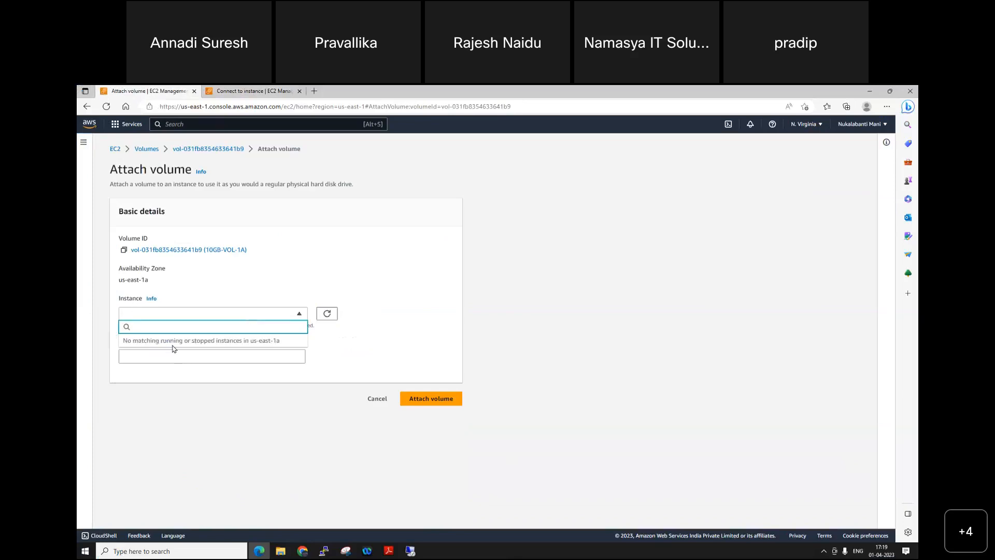
pyautogui.moveTo(150, 282); pyautogui.dragTo(88, 279)
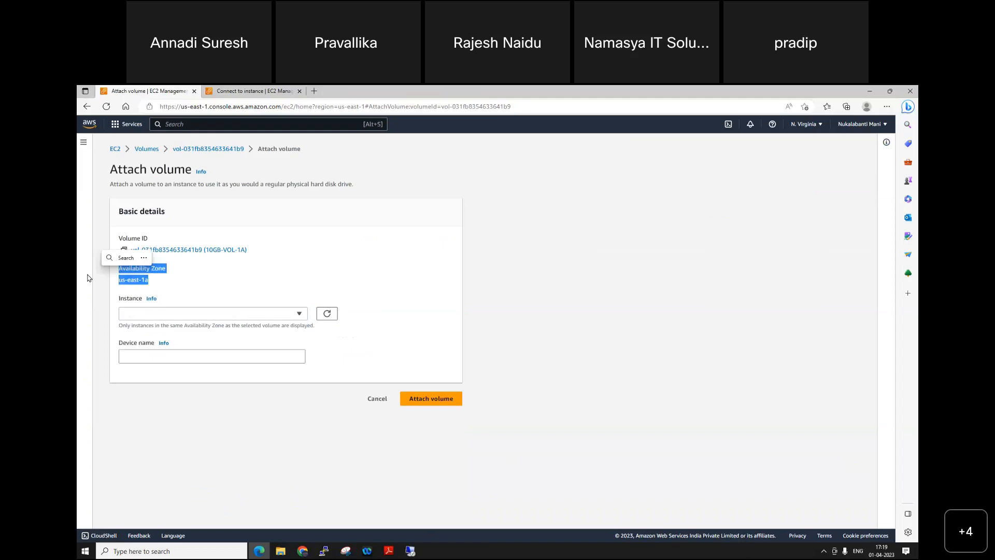
pyautogui.click(319, 249)
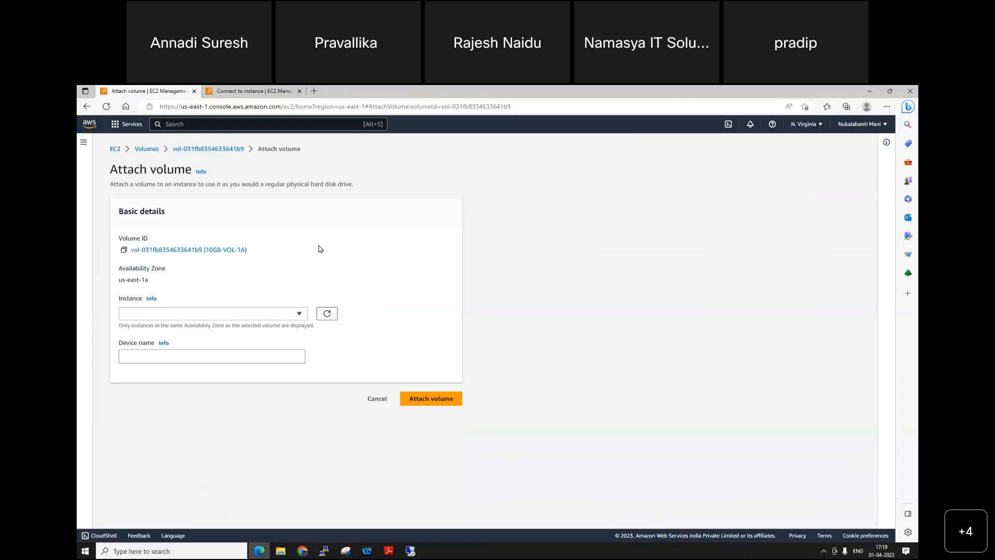
pyautogui.click(377, 399)
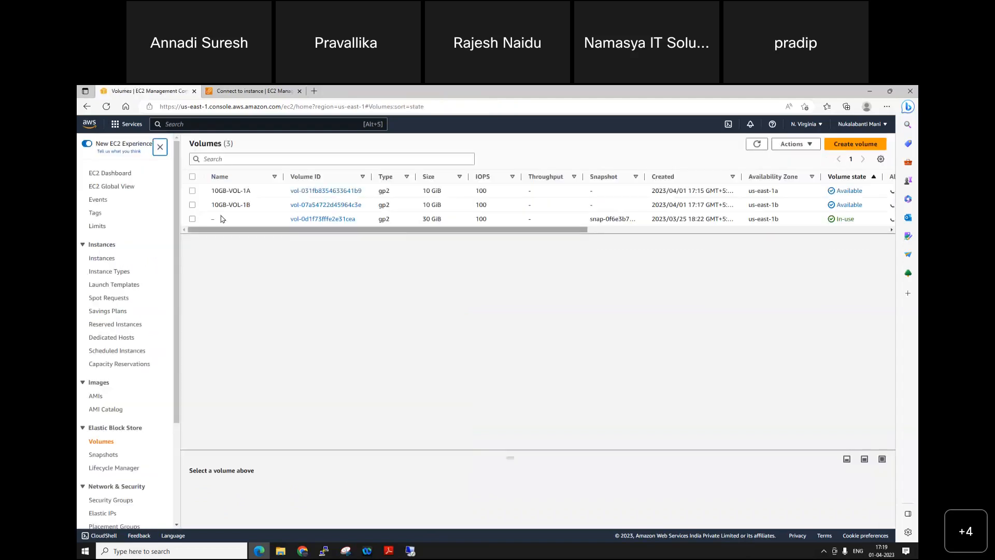
# Step: Attach the 10GB-VOL-1B volume to the running NV-W16-WEB01 instance in us-east-1b with device name xvdf
pyautogui.click(192, 205)
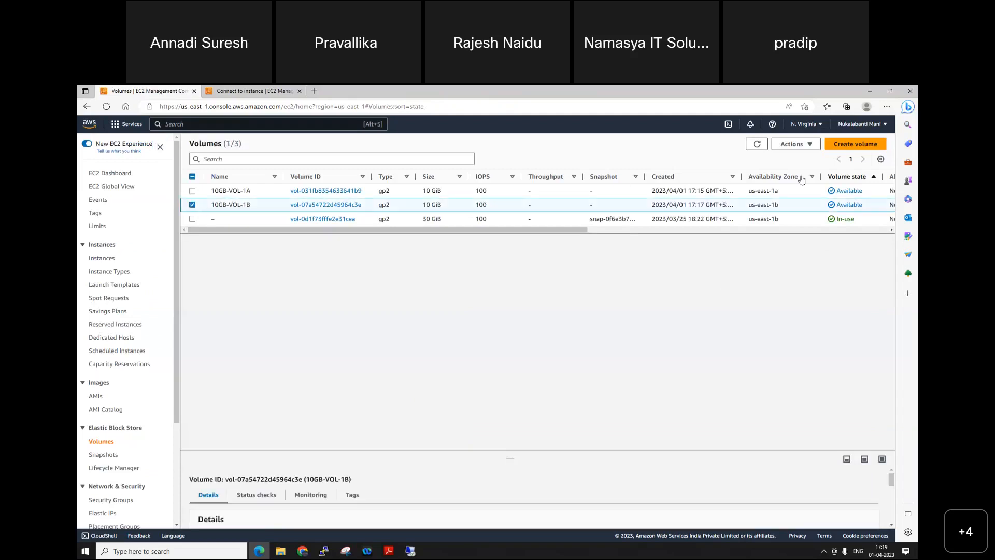
pyautogui.click(793, 146)
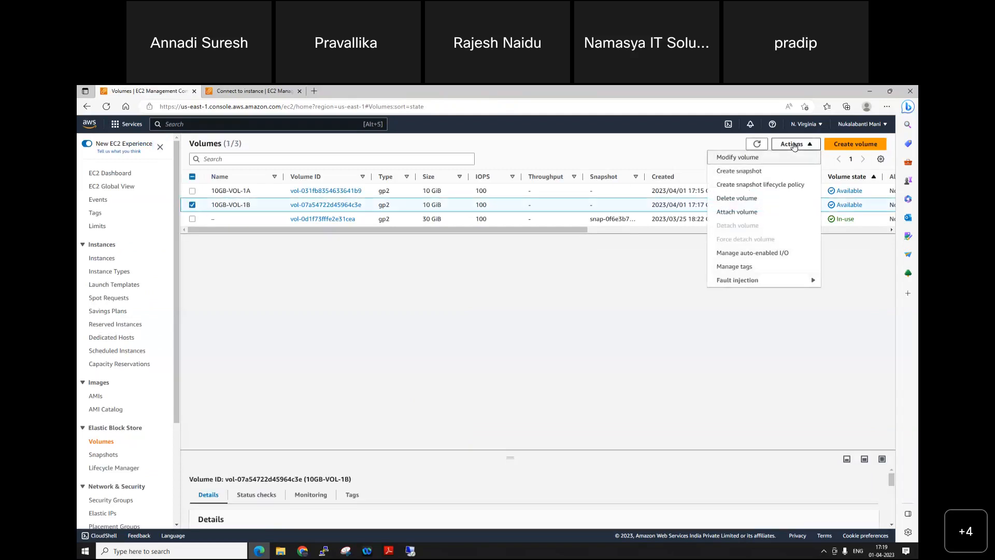
pyautogui.click(747, 212)
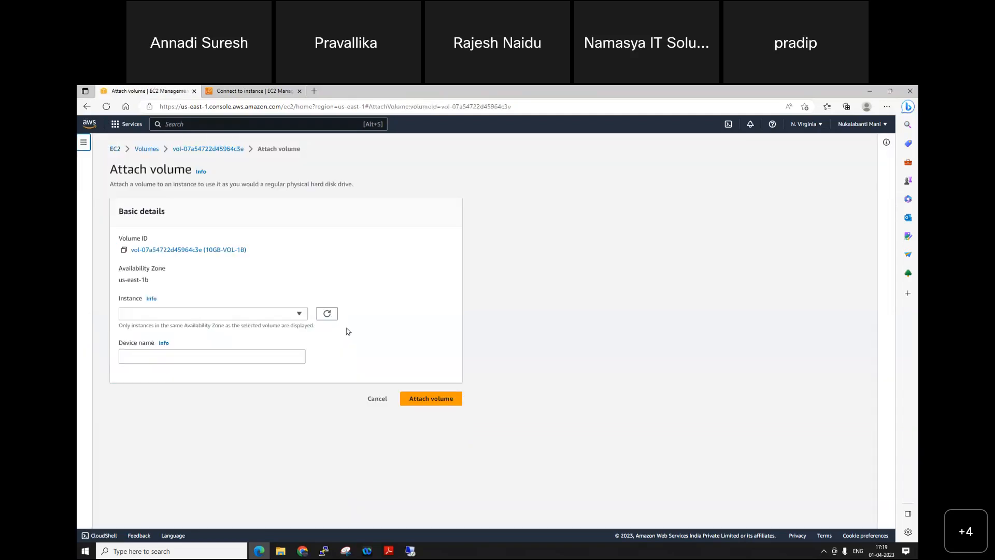
pyautogui.click(239, 313)
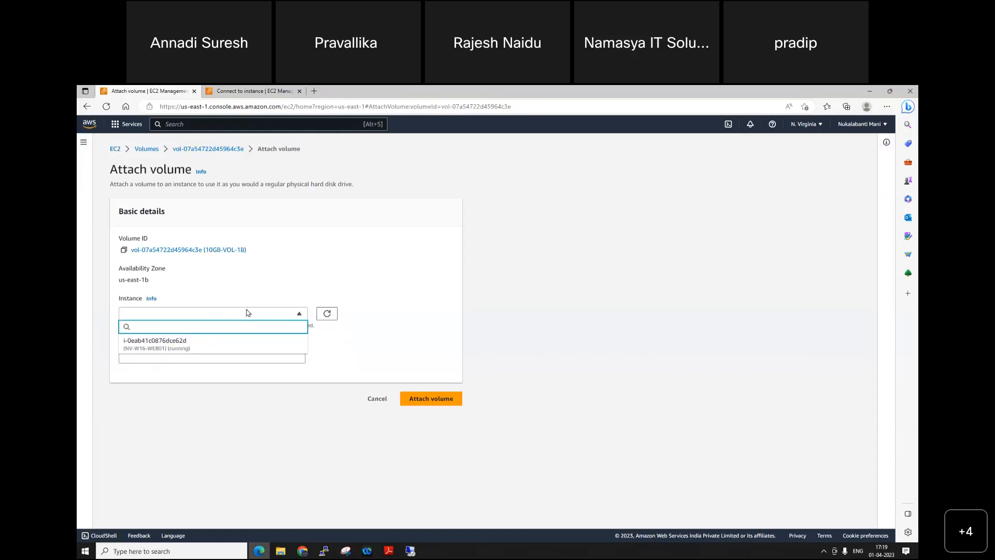
pyautogui.click(186, 344)
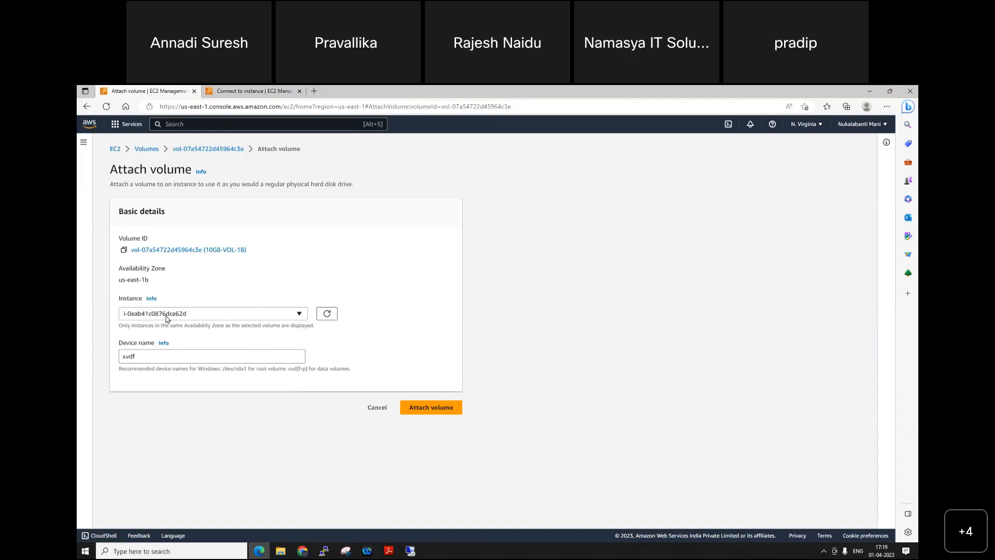
pyautogui.tripleClick(164, 280)
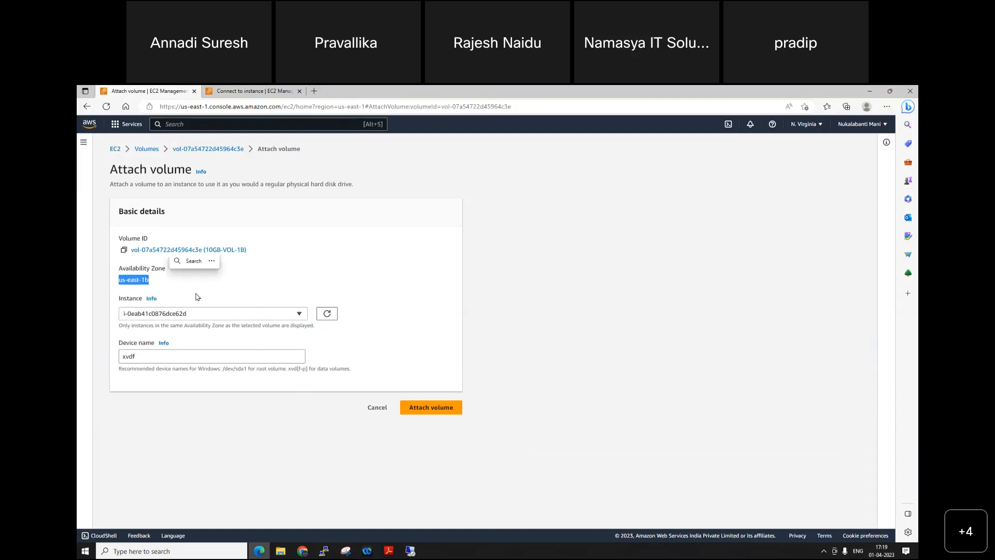
pyautogui.click(145, 292)
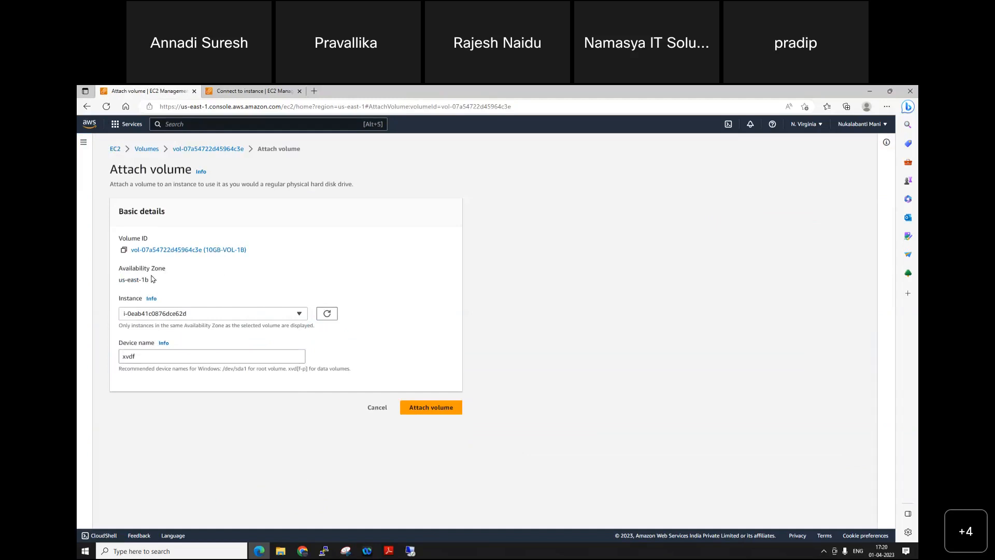
pyautogui.click(244, 313)
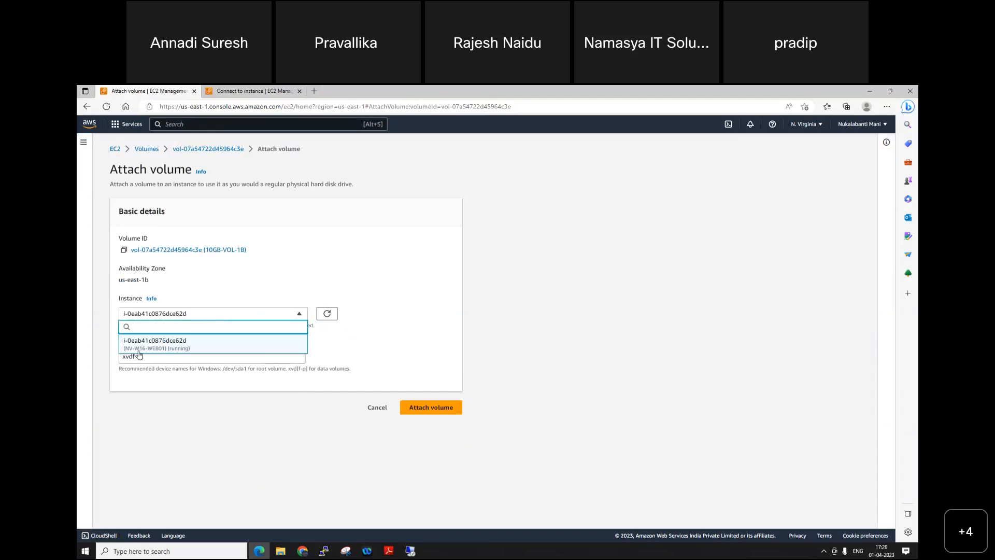
pyautogui.click(170, 346)
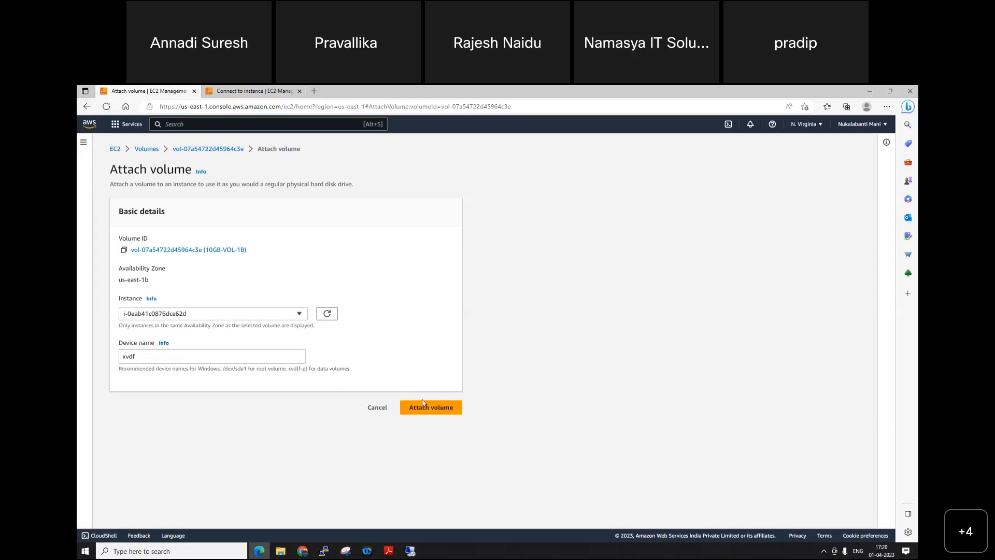
pyautogui.click(441, 408)
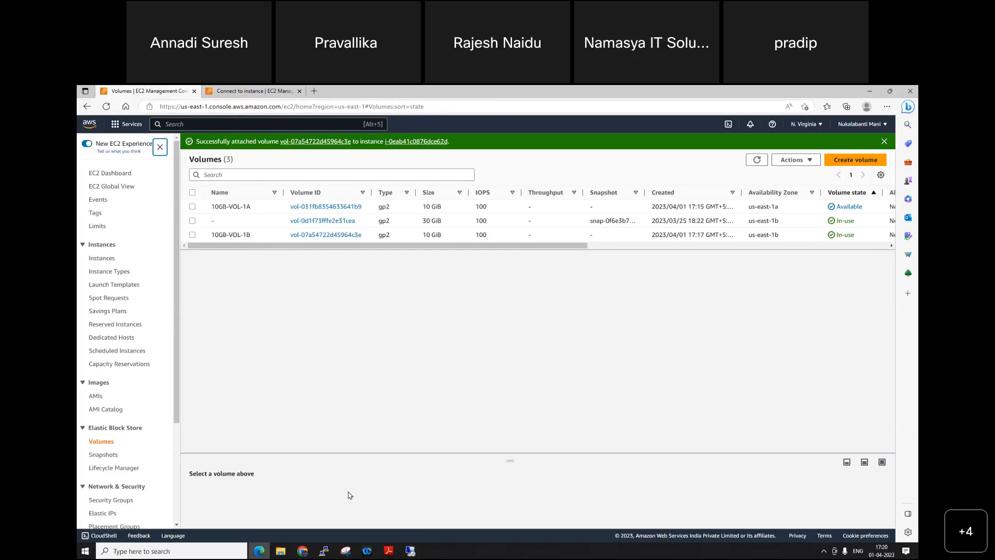
# Step: Switch to the remote desktop session, run diskmgmt.msc to launch Disk Management and maximize its window
pyautogui.click(410, 551)
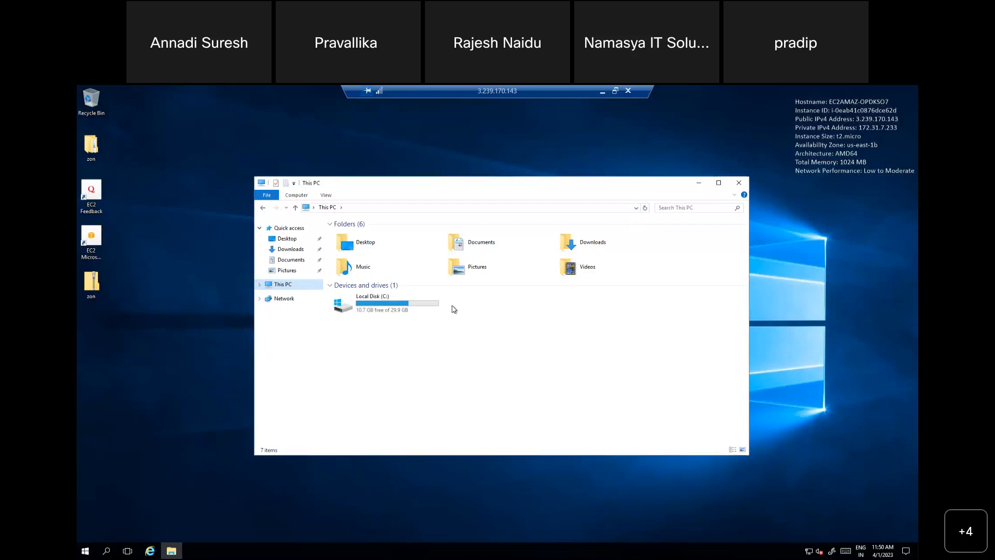
pyautogui.rightClick(85, 551)
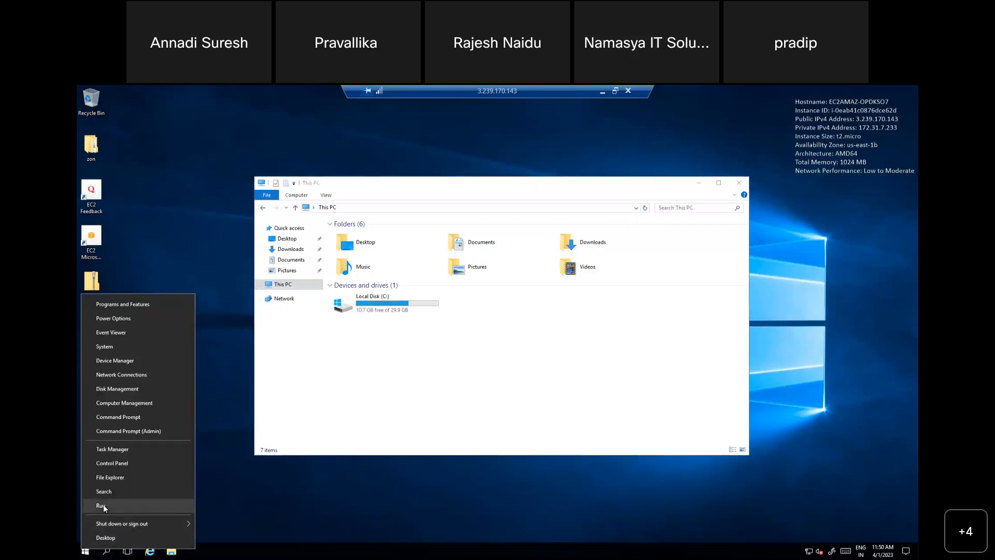
pyautogui.click(103, 506)
pyautogui.write('d')
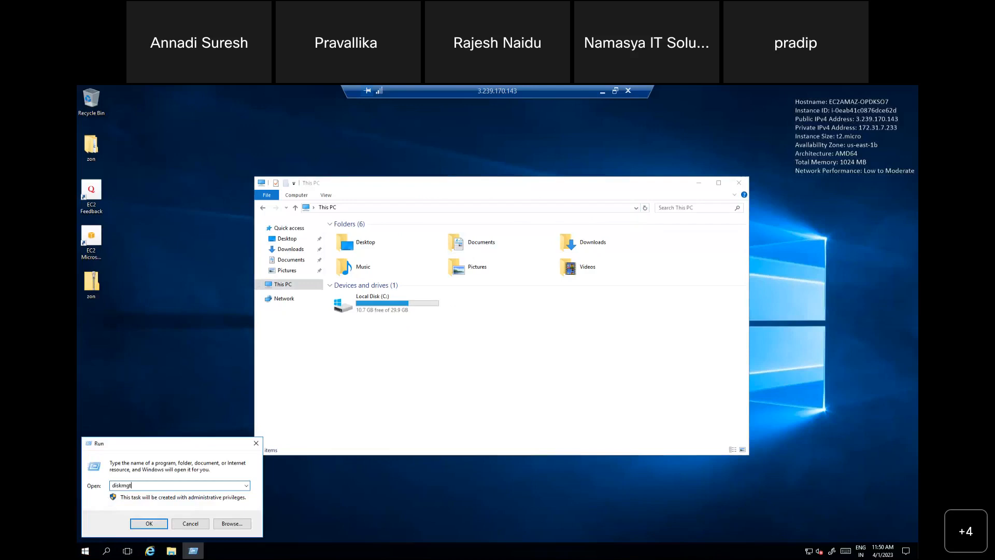
pyautogui.write('iskmgmt.msc')
pyautogui.press('Return')
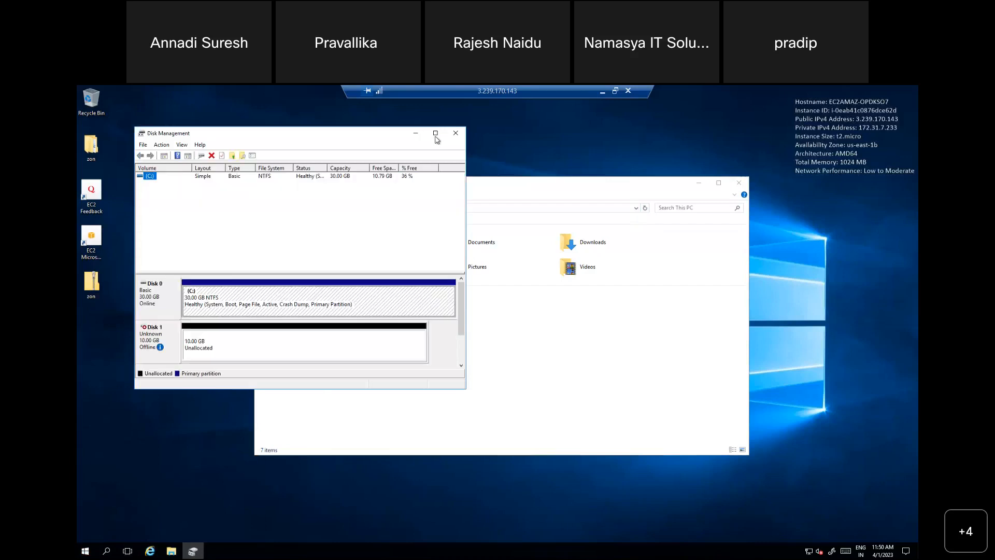
pyautogui.click(436, 133)
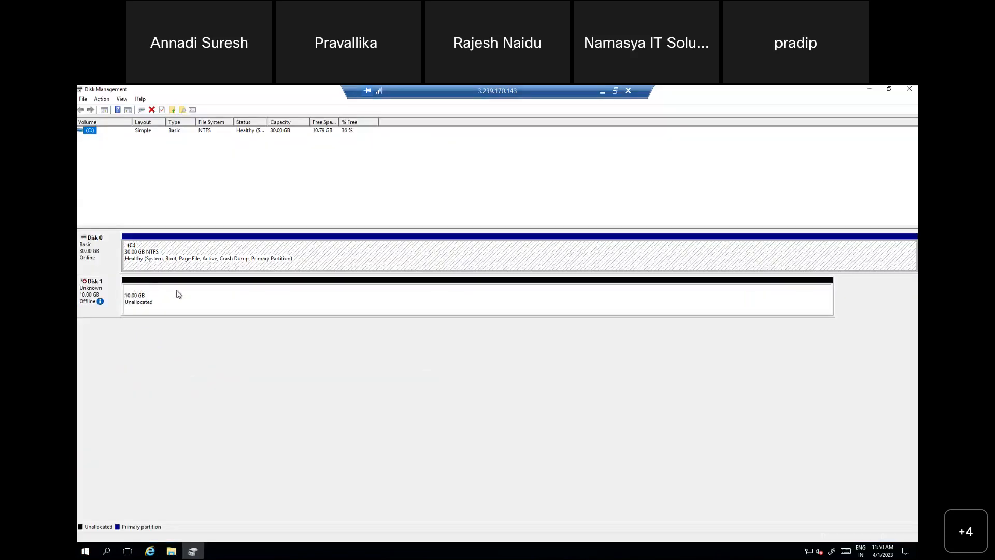
# Step: Bring the 10 GB Disk 1 online and start its initialization
pyautogui.rightClick(113, 294)
pyautogui.click(139, 296)
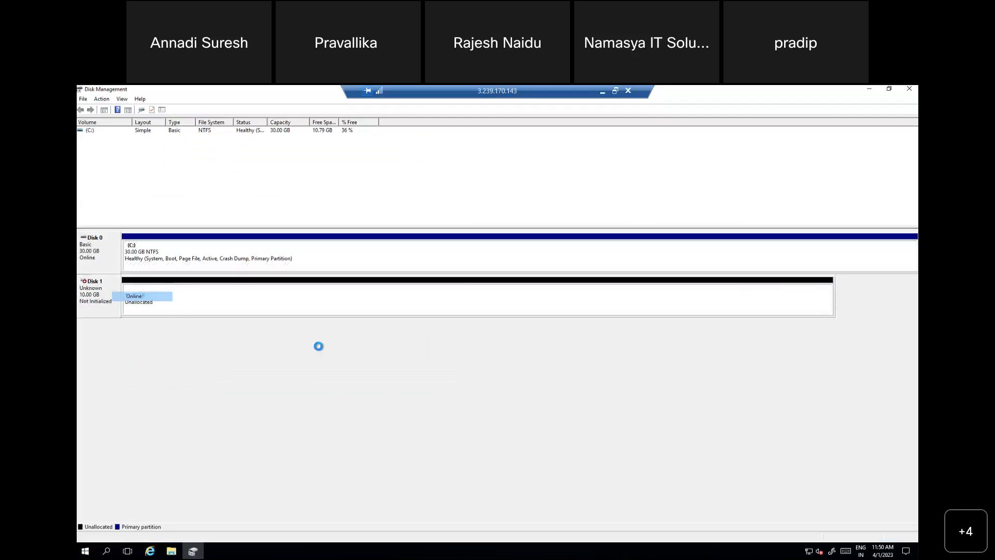
pyautogui.rightClick(114, 299)
pyautogui.click(152, 299)
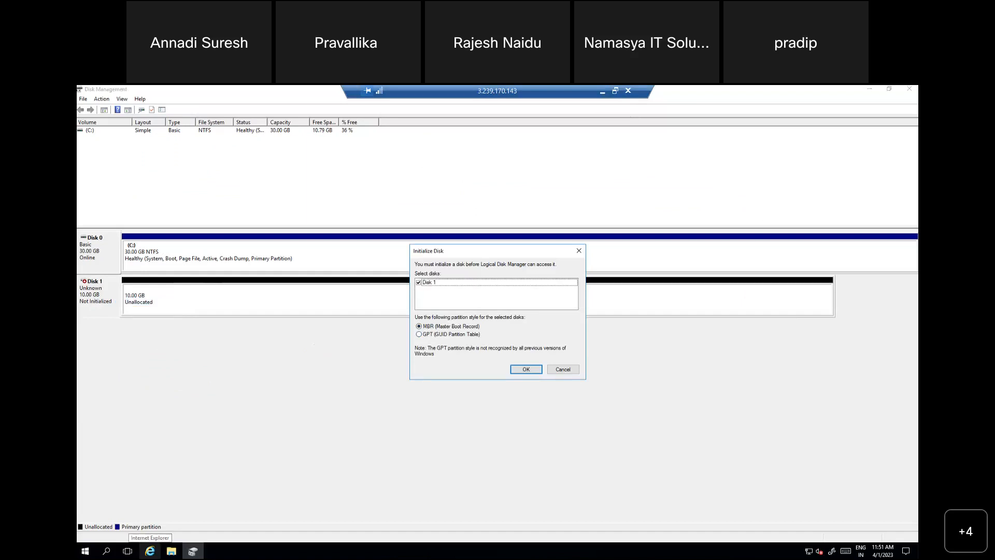
# Step: Enlarge the local Chrome window, search Google for "MBR vs GPT" and open a comparison table from the image results
pyautogui.moveTo(537, 200); pyautogui.dragTo(392, 159)
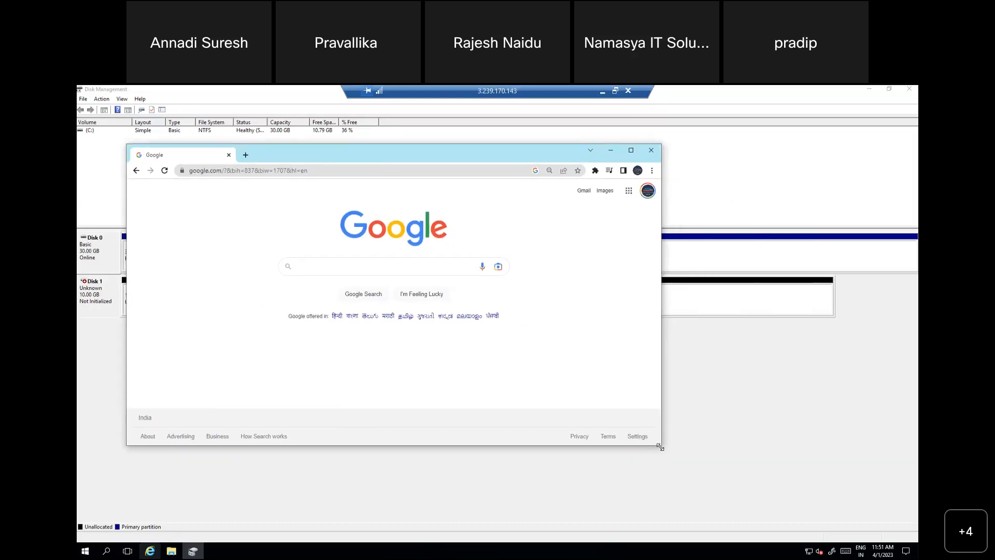
pyautogui.moveTo(660, 446); pyautogui.dragTo(892, 537)
pyautogui.click(446, 330)
pyautogui.write('MBR vs')
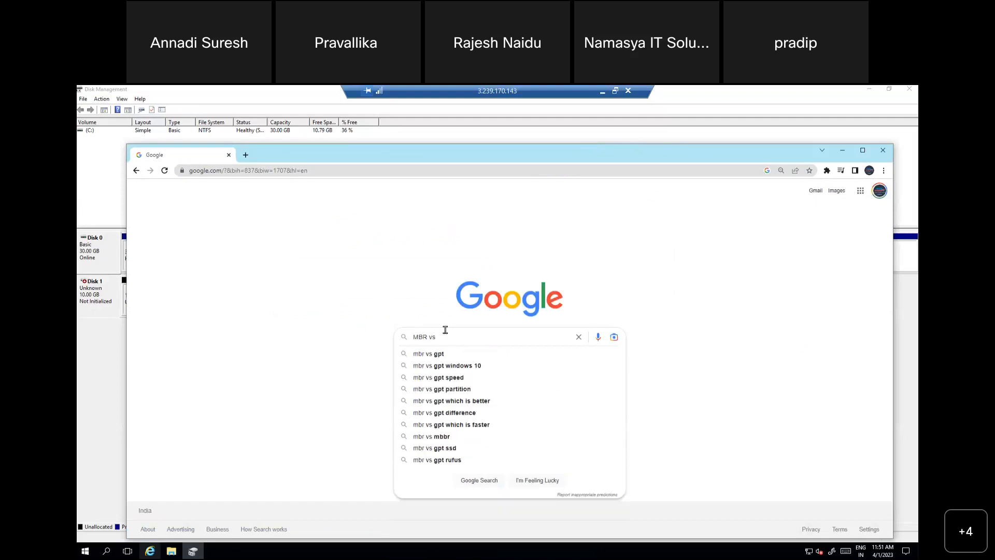
pyautogui.write('GPT')
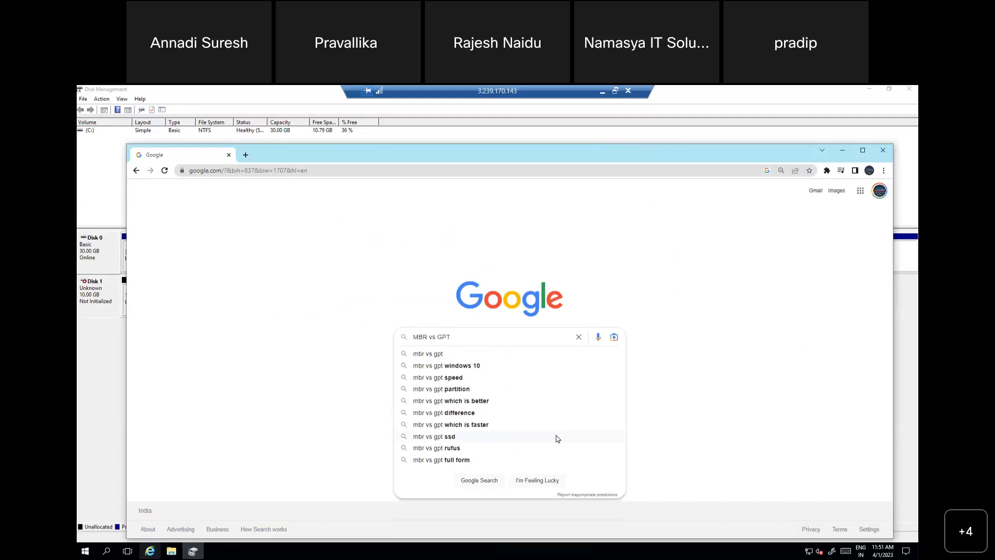
pyautogui.press('Return')
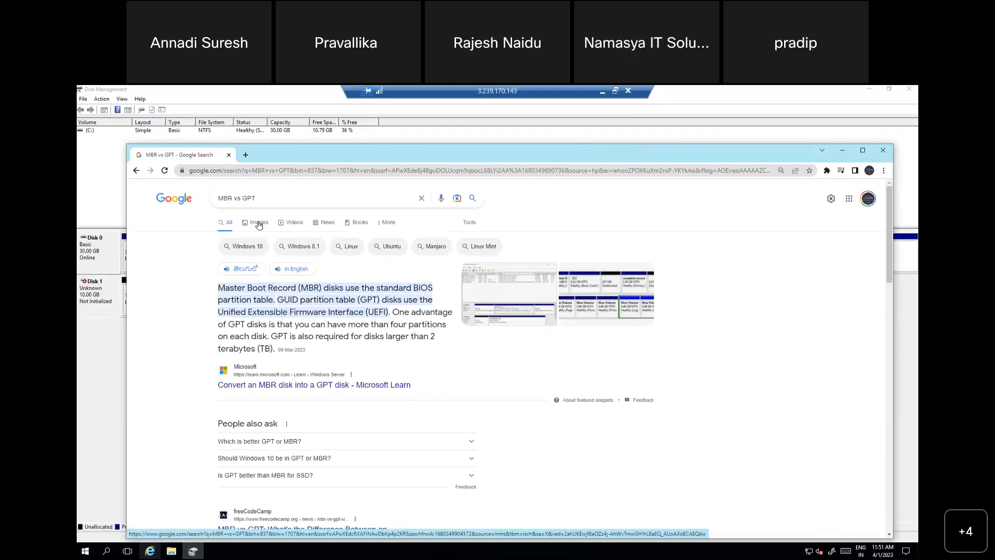
pyautogui.click(259, 224)
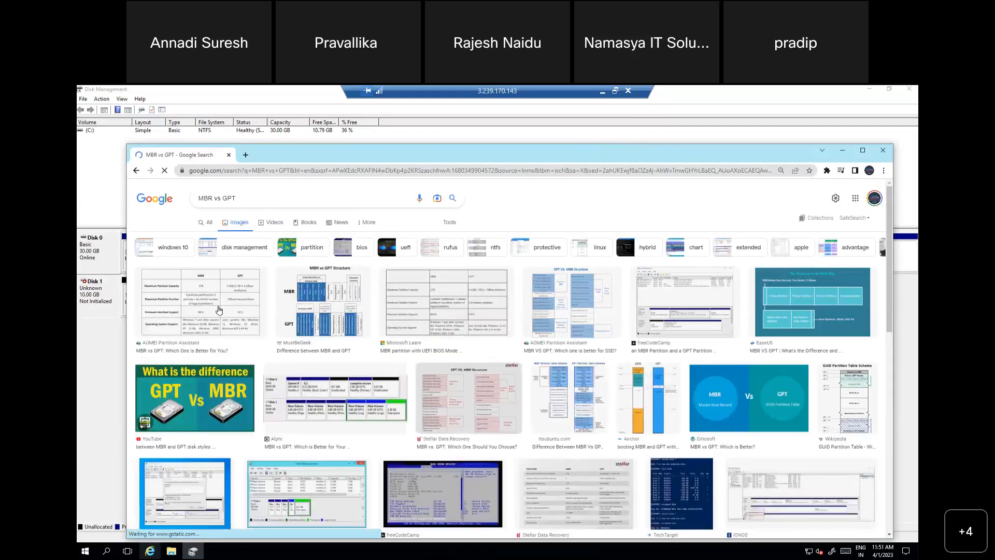
pyautogui.click(219, 310)
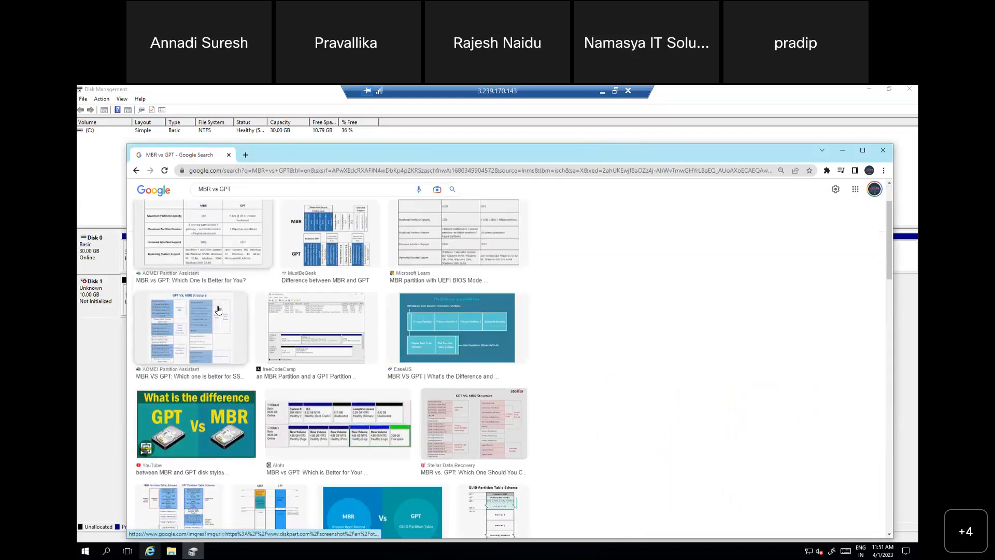
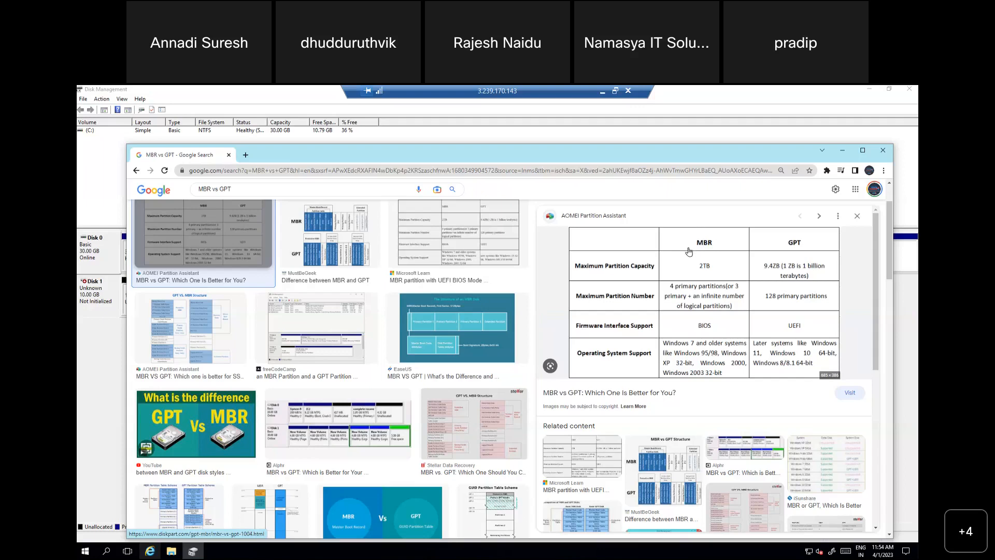
# Step: Switch from the remote session to the local Chrome window, search Google for "miro" in a new tab and open the Miro website
pyautogui.click(603, 94)
pyautogui.click(315, 92)
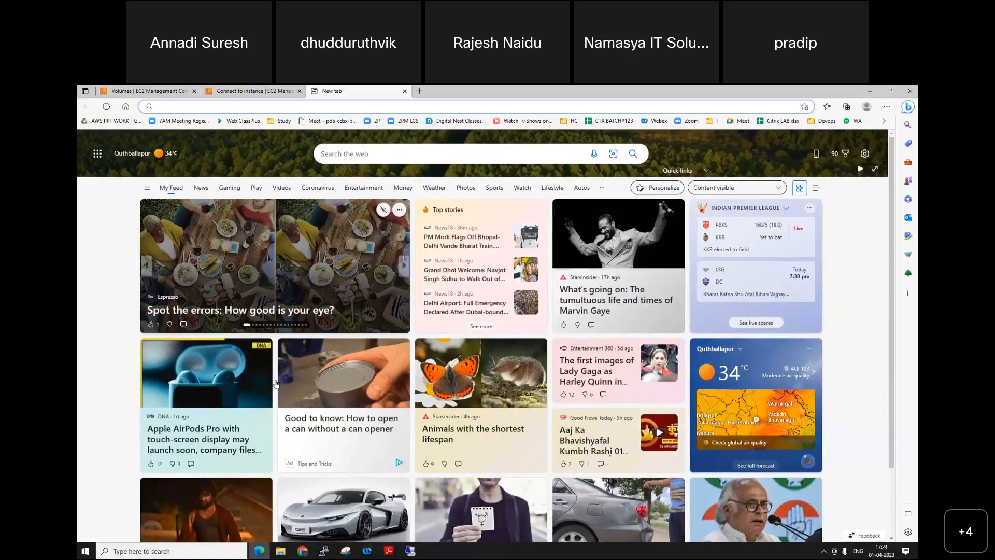
pyautogui.click(302, 551)
pyautogui.doubleClick(469, 155)
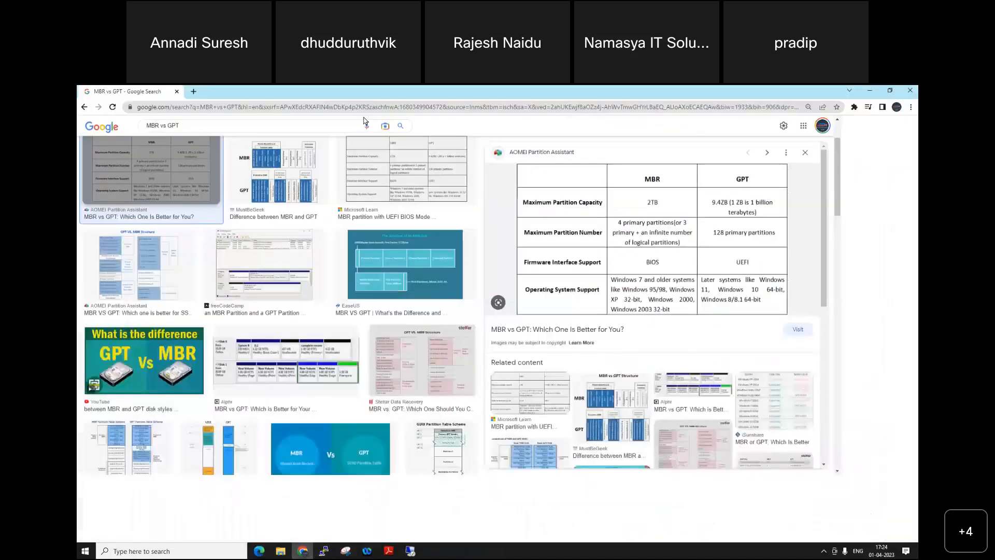
pyautogui.click(192, 93)
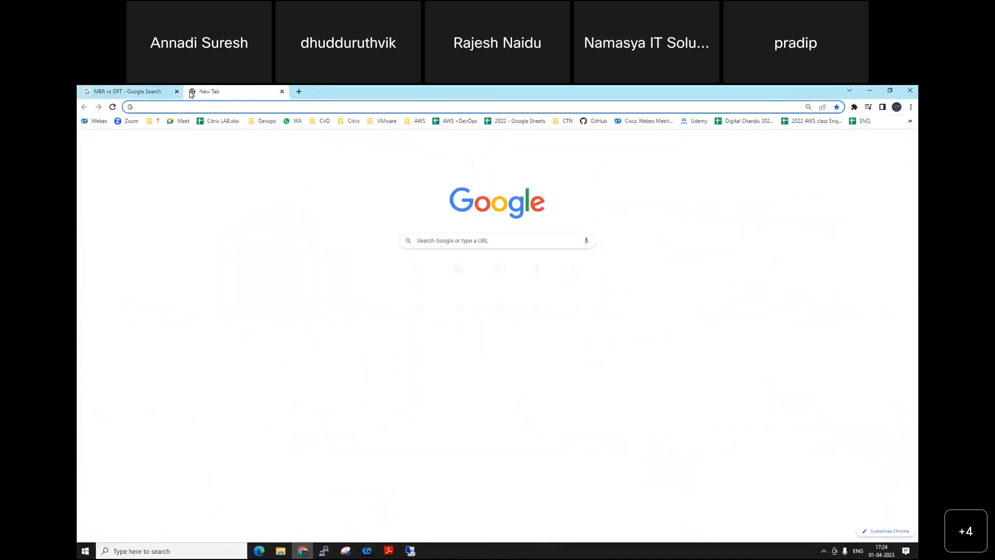
pyautogui.write('miro')
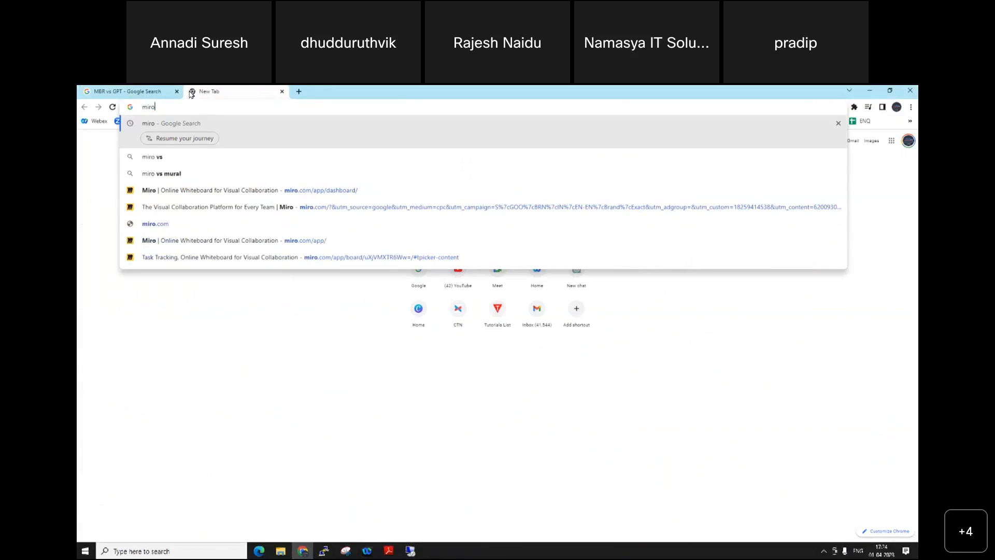
pyautogui.press('Return')
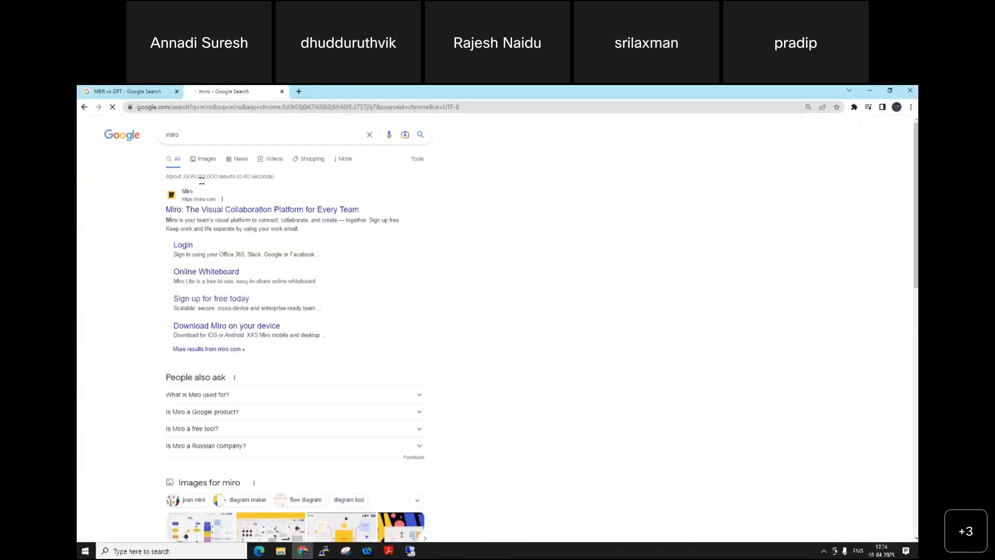
pyautogui.click(200, 210)
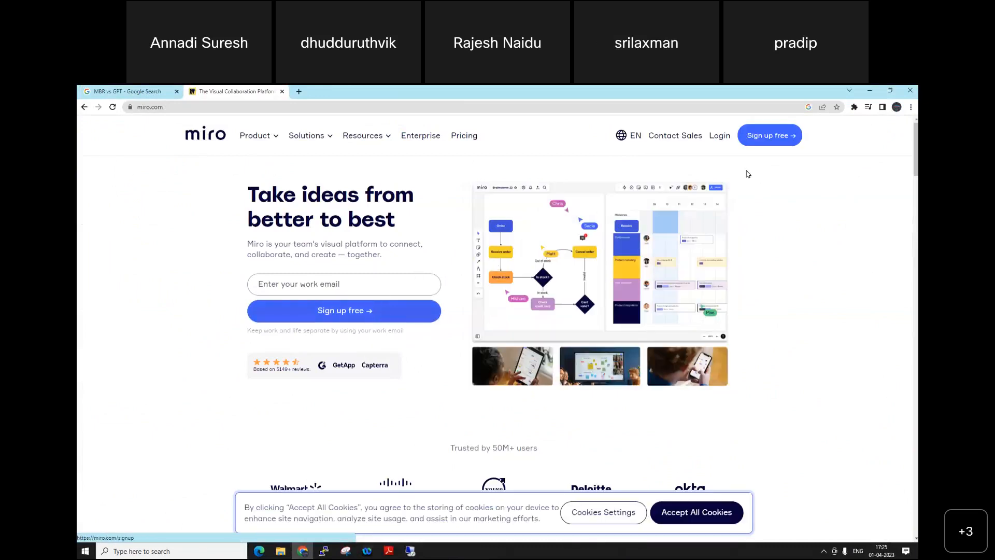
# Step: Sign in to Miro with the Google account and create a new team board
pyautogui.click(721, 137)
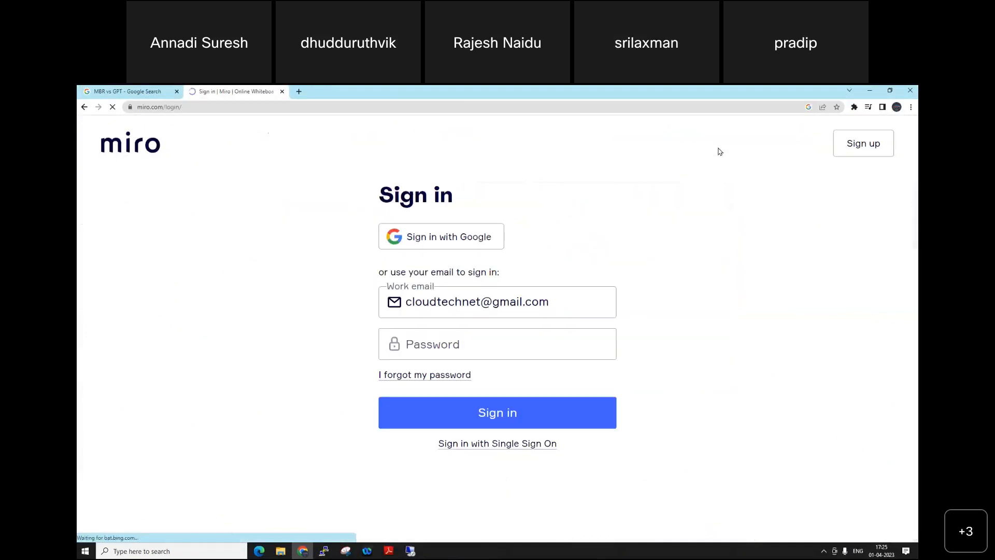
pyautogui.click(503, 340)
pyautogui.click(553, 303)
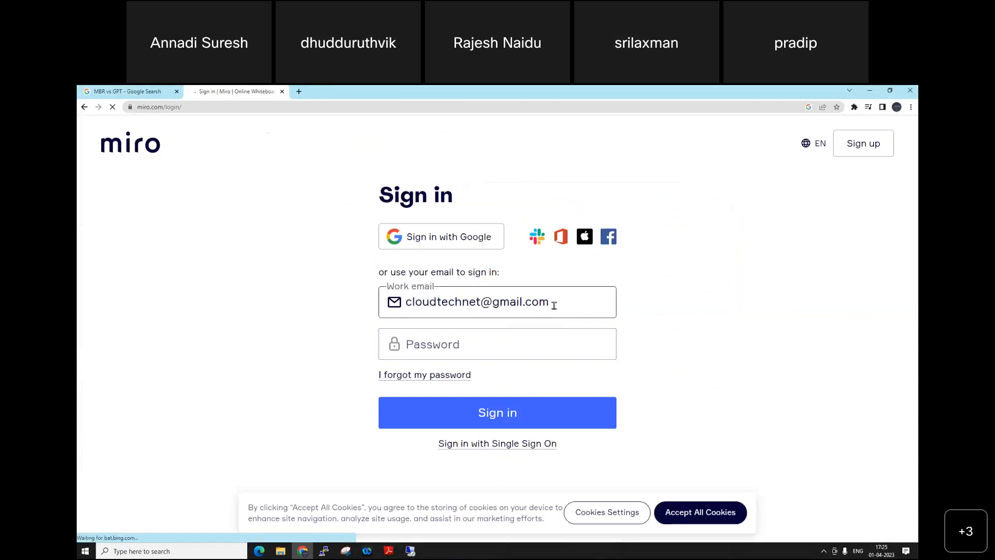
pyautogui.click(476, 239)
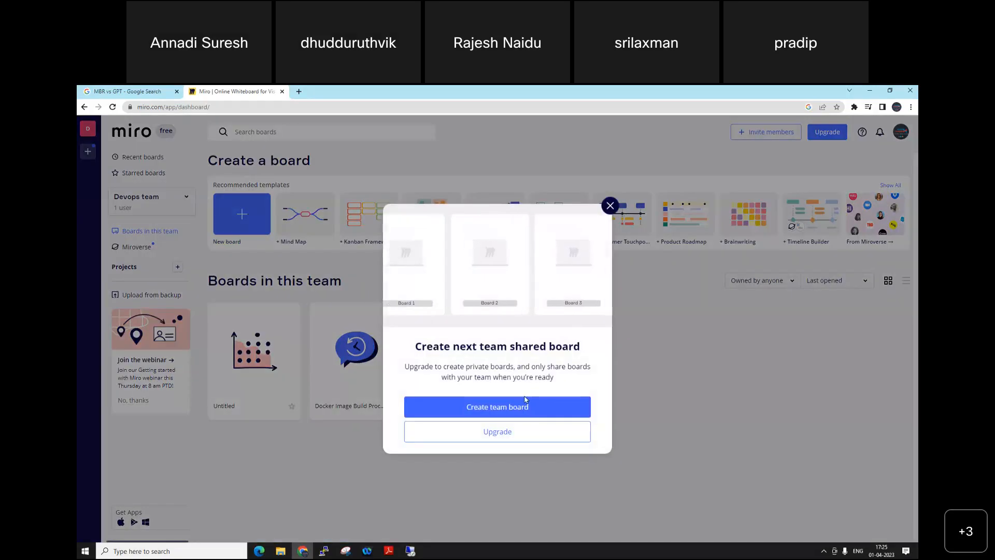
pyautogui.click(520, 406)
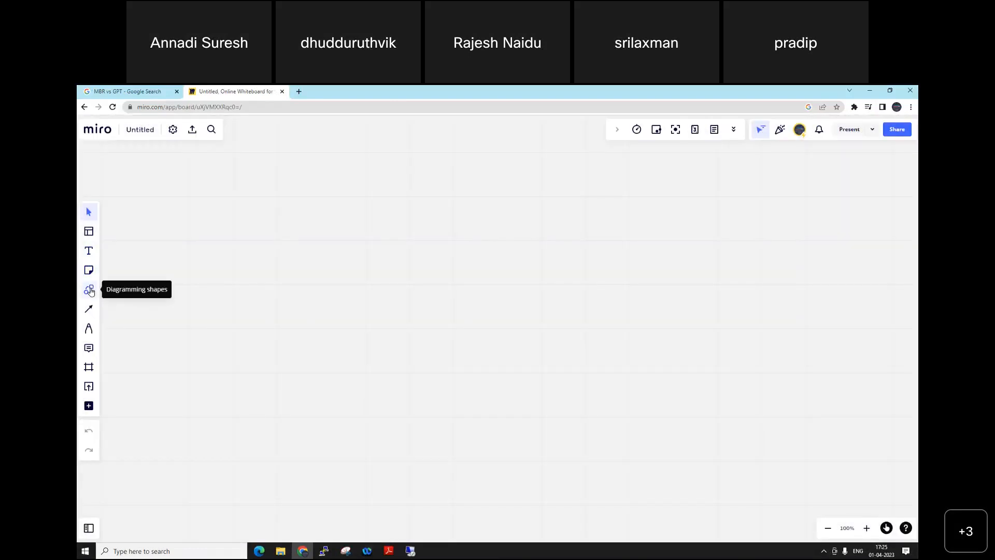
# Step: Place an ellipse from the basic diagramming shapes in the upper middle of the board and enlarge it to roughly twice its size
pyautogui.click(89, 290)
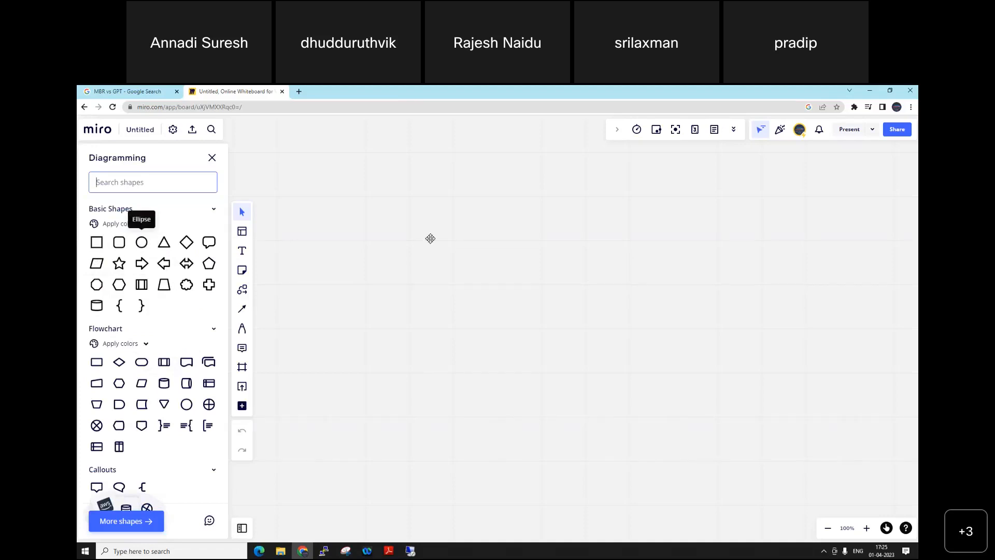
pyautogui.click(498, 329)
pyautogui.moveTo(506, 326); pyautogui.dragTo(505, 225)
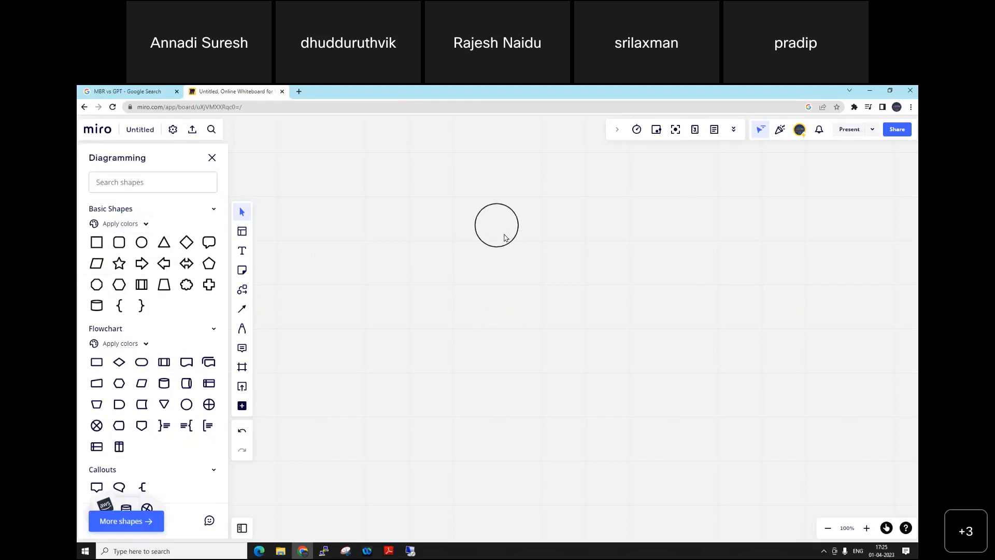
pyautogui.click(505, 237)
pyautogui.moveTo(518, 246); pyautogui.dragTo(584, 304)
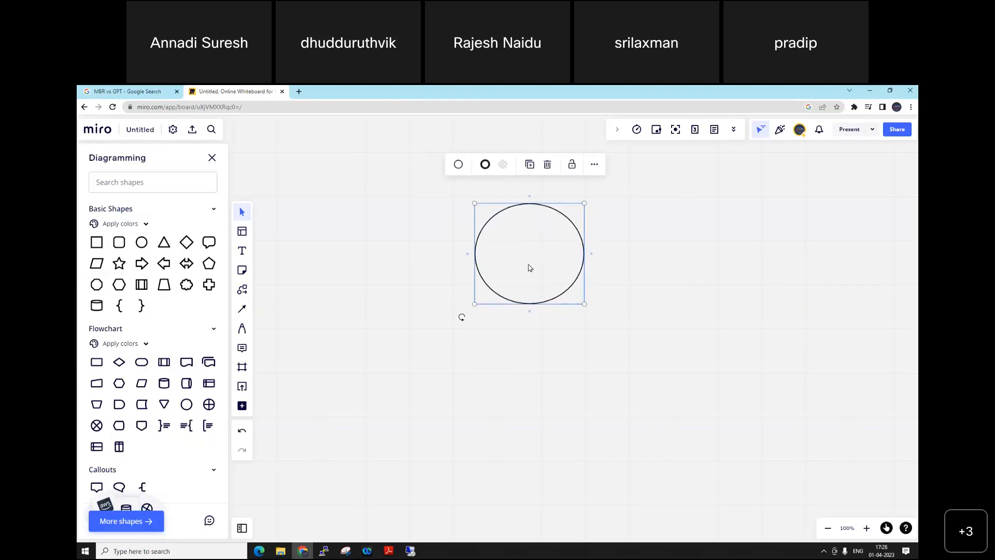
pyautogui.click(663, 270)
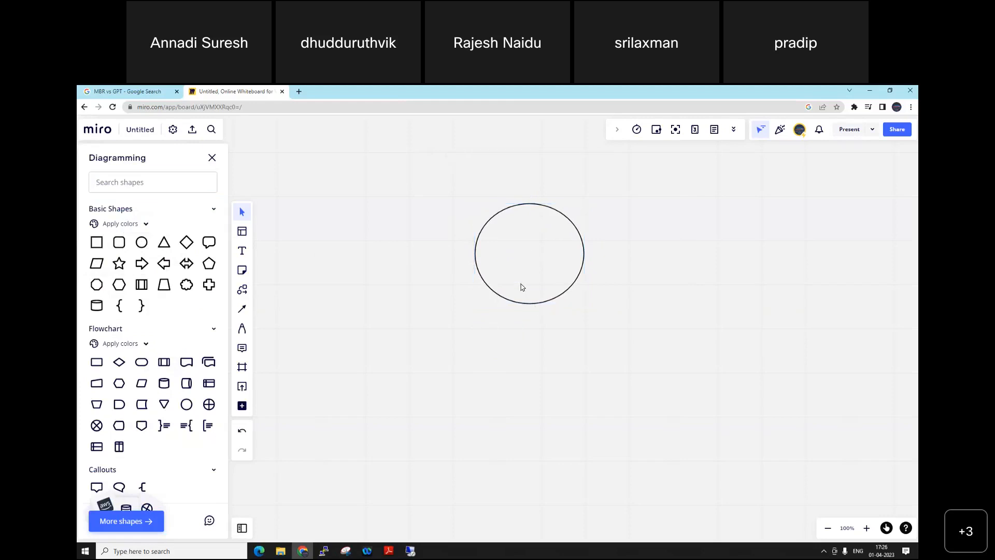
# Step: Label the circle "Hard Disk" with "1000GB" on a second line
pyautogui.click(526, 262)
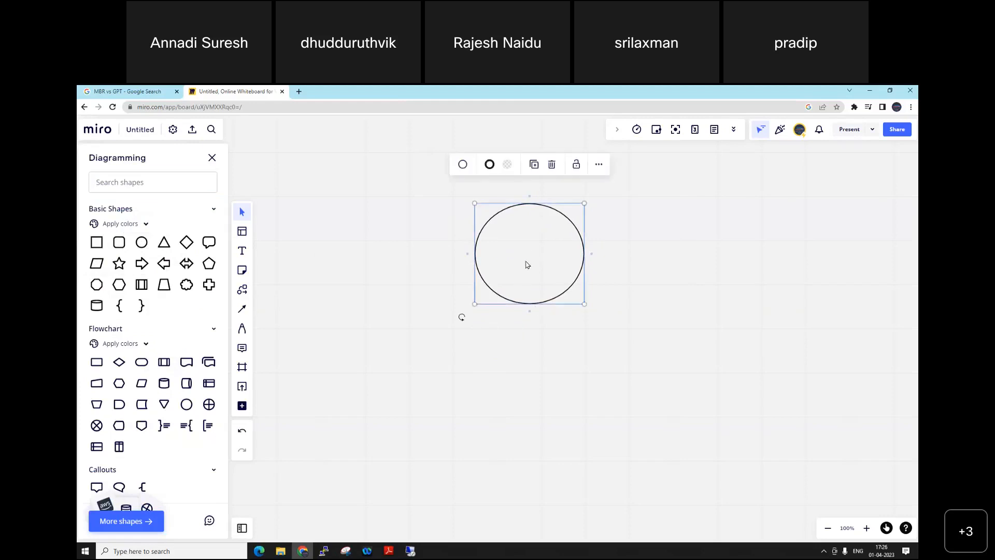
pyautogui.click(579, 254)
pyautogui.write('H')
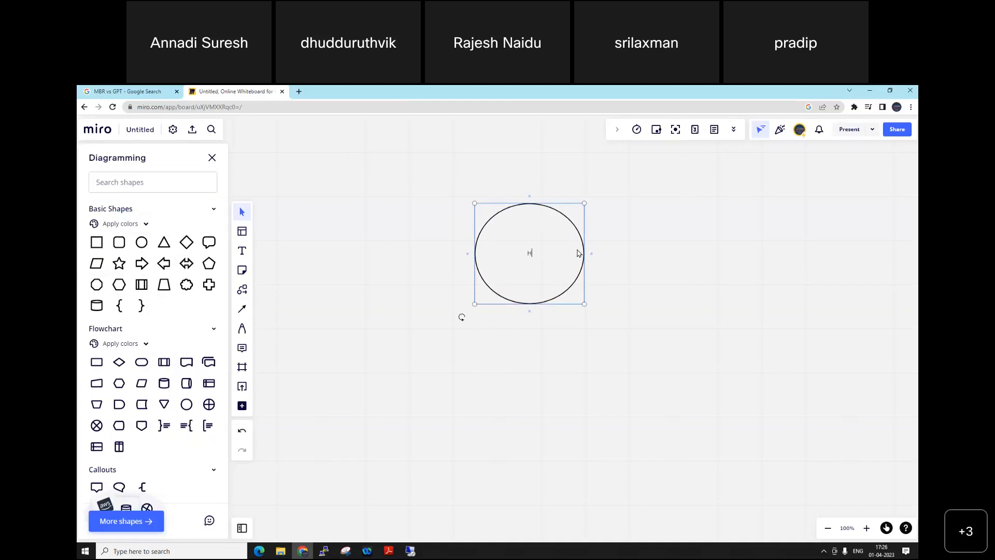
pyautogui.write('ard Disk')
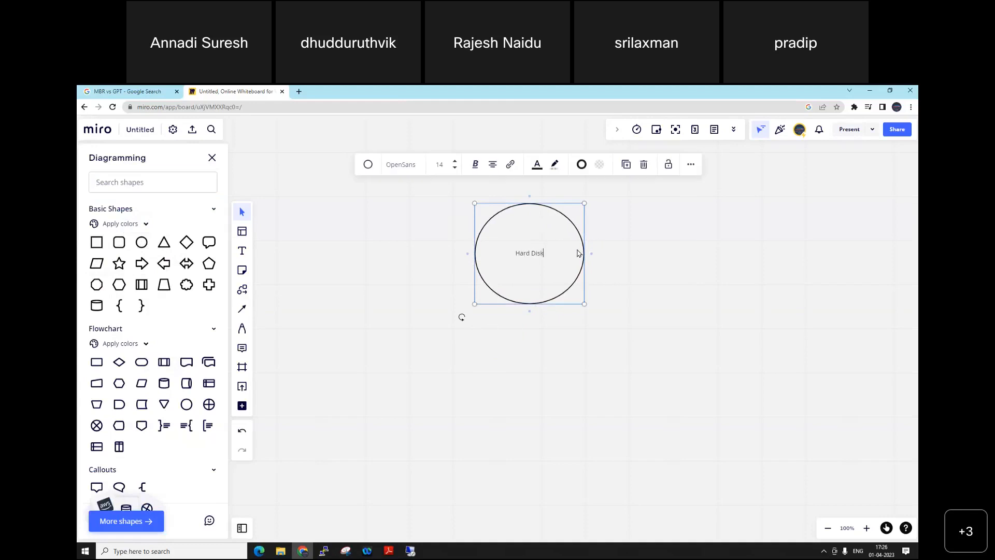
pyautogui.press('Return')
pyautogui.write('1000GB')
pyautogui.click(645, 288)
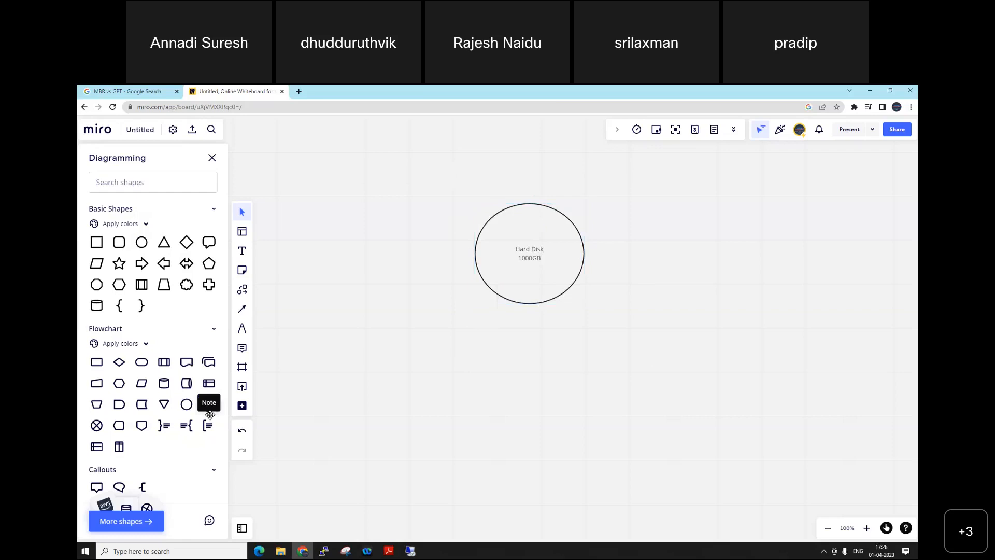
# Step: Add a Manual Input flowchart shape below and left of the circle and label it "C drive" with "100GB" on a second line
pyautogui.click(96, 384)
pyautogui.click(497, 335)
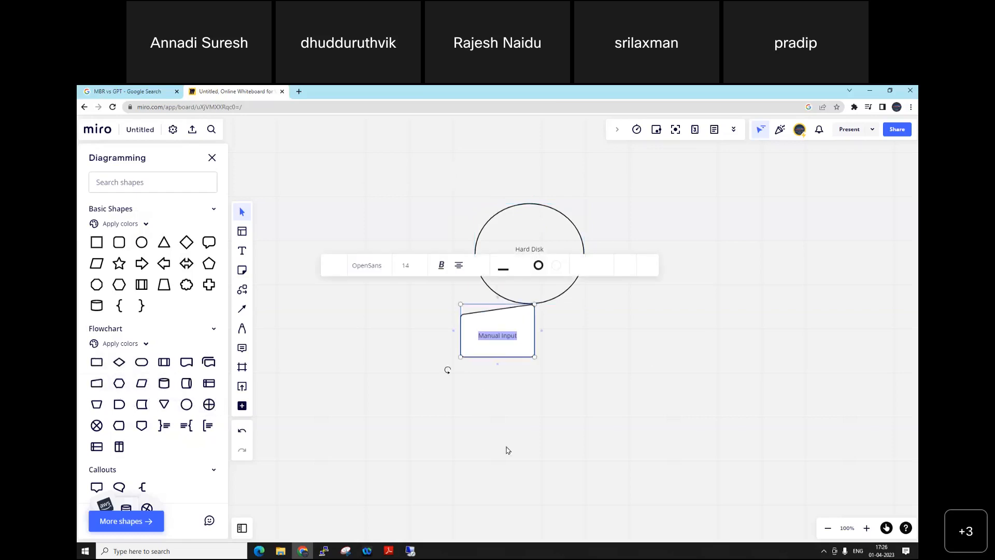
pyautogui.moveTo(509, 339); pyautogui.dragTo(368, 410)
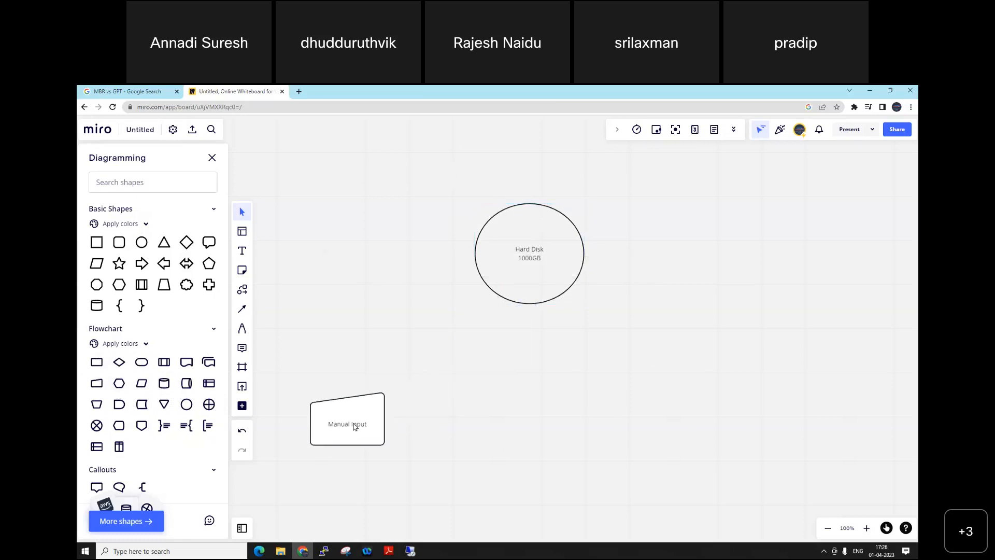
pyautogui.click(355, 427)
pyautogui.moveTo(367, 425); pyautogui.dragTo(330, 426)
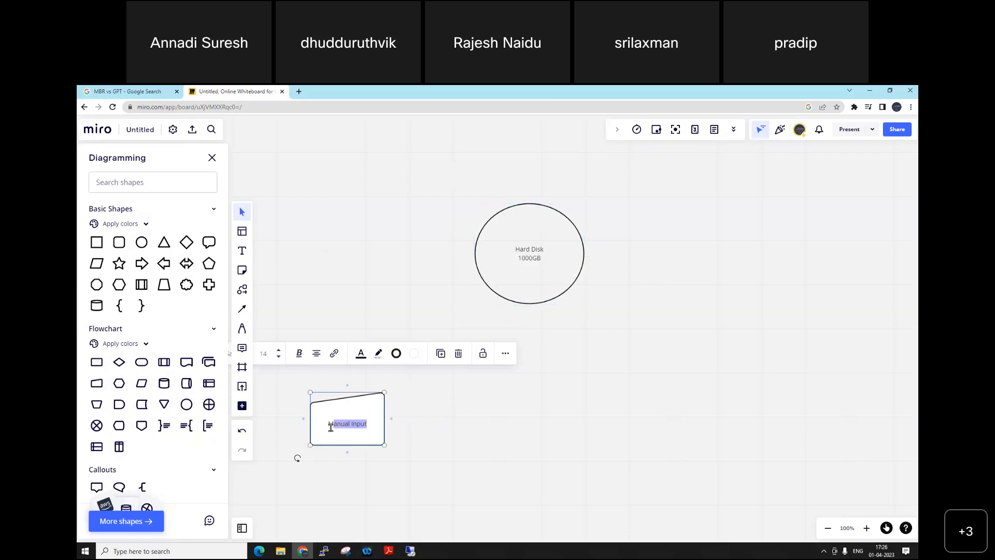
pyautogui.press('BackSpace')
pyautogui.write('C drive')
pyautogui.press('Return')
pyautogui.write('100GB')
pyautogui.press('Escape')
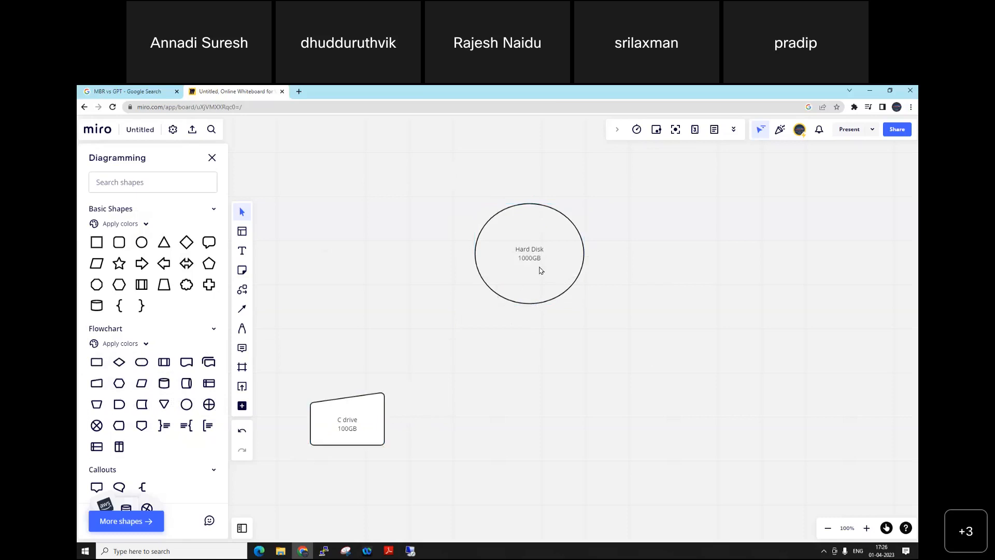
# Step: Add a second Manual Input shape beside the C drive shape and label it "D Drive" with "200GB" on a second line
pyautogui.click(97, 384)
pyautogui.moveTo(521, 336); pyautogui.dragTo(478, 415)
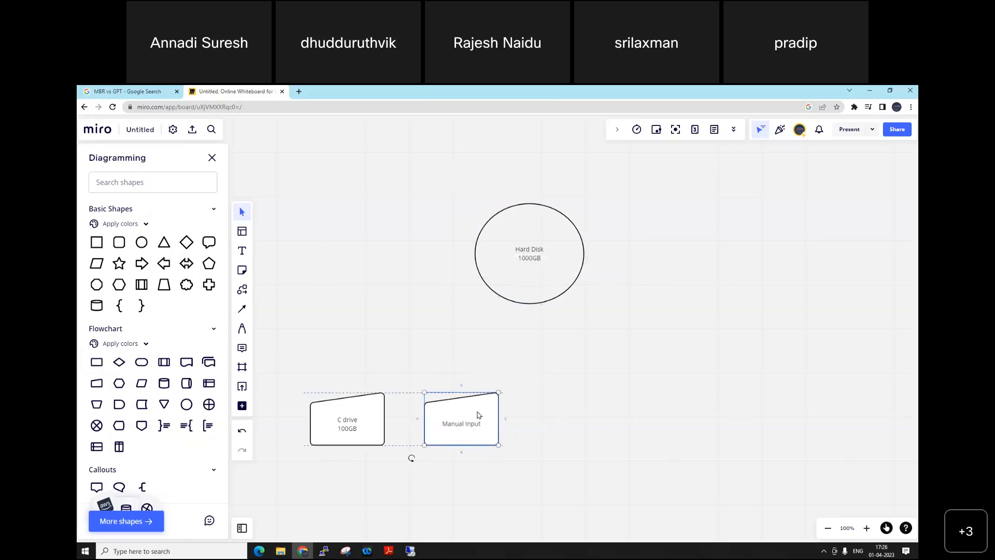
pyautogui.doubleClick(472, 423)
pyautogui.press('BackSpace')
pyautogui.press('BackSpace')
pyautogui.press('BackSpace')
pyautogui.press('BackSpace')
pyautogui.press('BackSpace')
pyautogui.press('BackSpace')
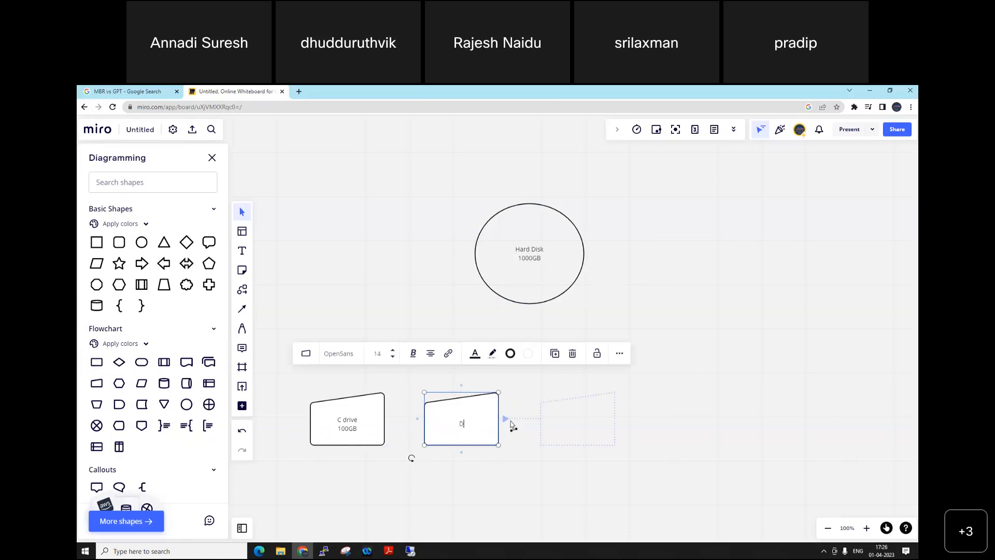
pyautogui.write('D Drive')
pyautogui.press('Return')
pyautogui.write('200GB')
pyautogui.press('Escape')
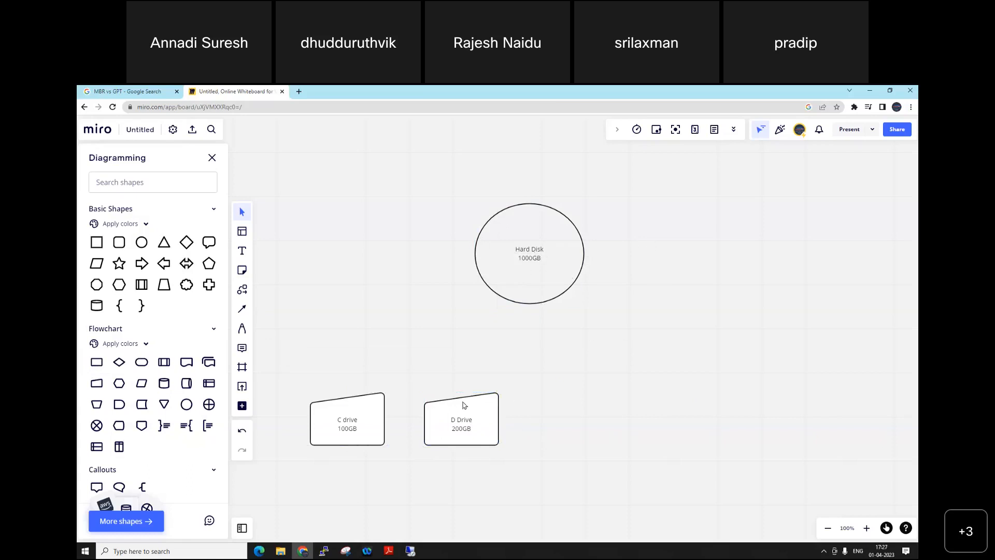
# Step: Add two more Manual Input shapes to the right of the D Drive shape and delete the extra one under the circle
pyautogui.click(95, 384)
pyautogui.click(497, 363)
pyautogui.moveTo(529, 326); pyautogui.dragTo(609, 438)
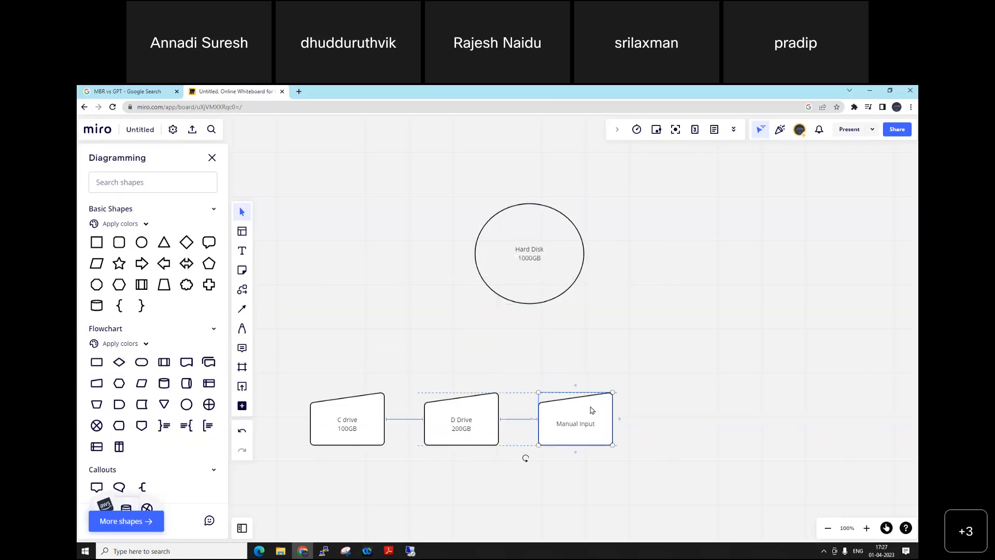
pyautogui.click(96, 383)
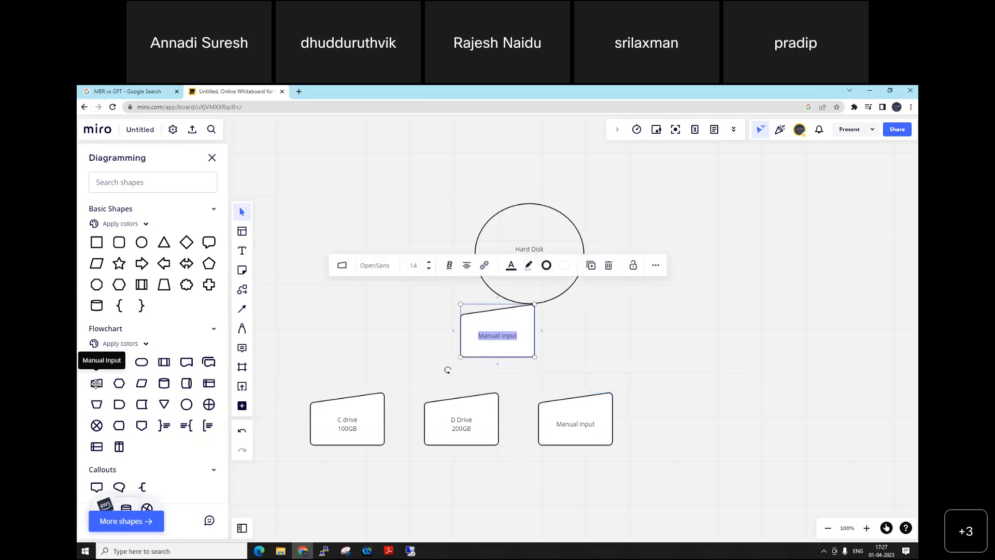
pyautogui.moveTo(508, 320); pyautogui.dragTo(699, 411)
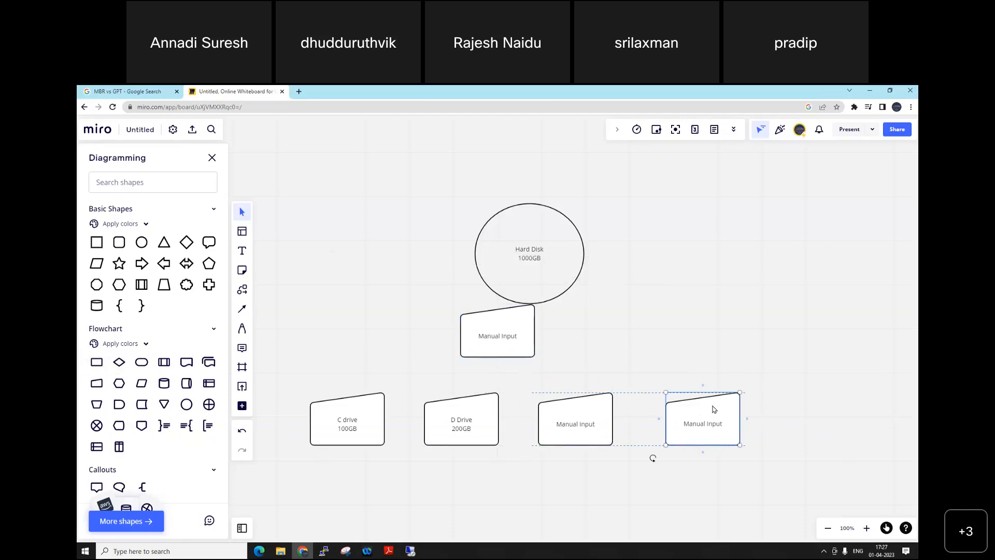
pyautogui.click(518, 326)
pyautogui.press('Delete')
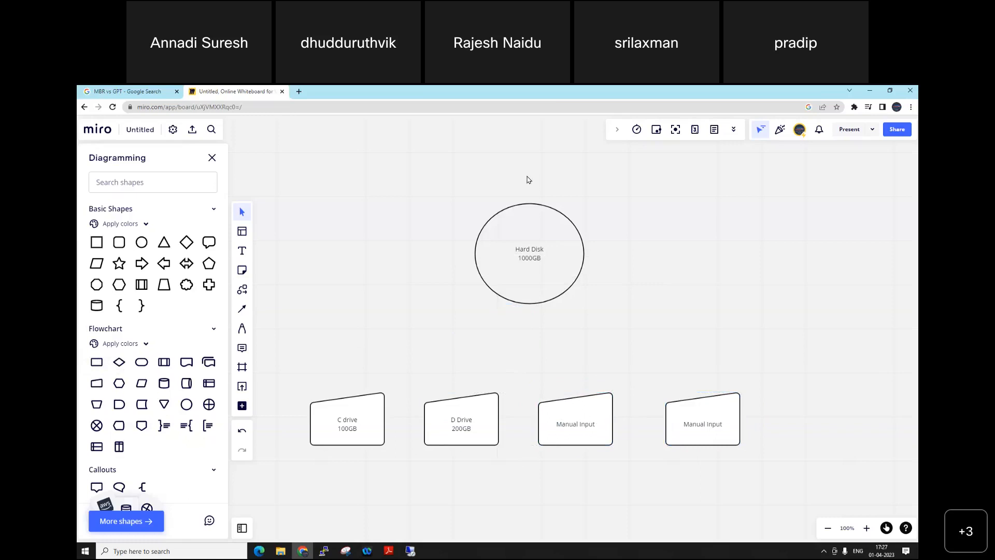
# Step: Relabel the third shape in the row "E Drive" with "200GB" on a second line
pyautogui.doubleClick(576, 428)
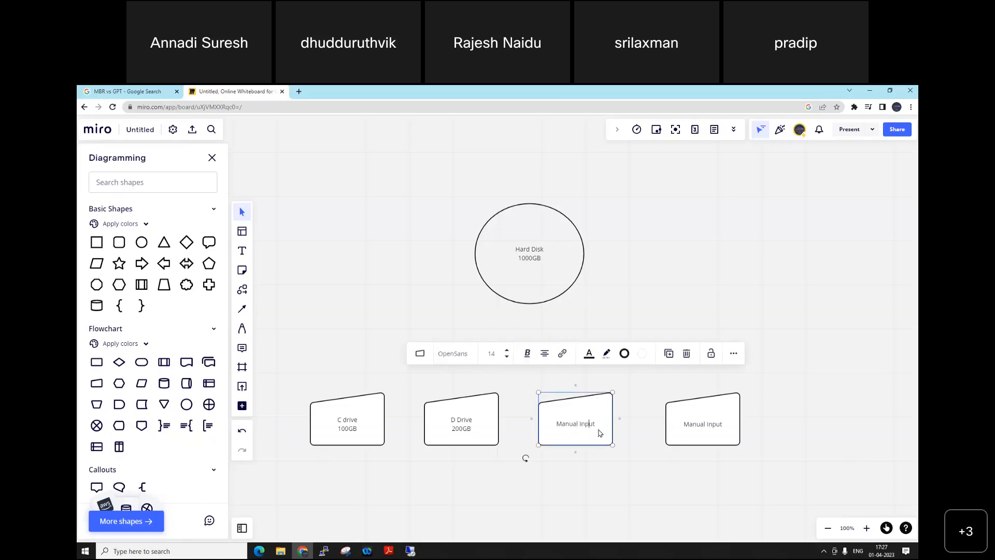
pyautogui.press('BackSpace')
pyautogui.press('BackSpace')
pyautogui.press('BackSpace')
pyautogui.press('BackSpace')
pyautogui.press('BackSpace')
pyautogui.press('BackSpace')
pyautogui.press('BackSpace')
pyautogui.press('BackSpace')
pyautogui.press('BackSpace')
pyautogui.press('BackSpace')
pyautogui.write('E Drive')
pyautogui.press('Return')
pyautogui.write('200GB')
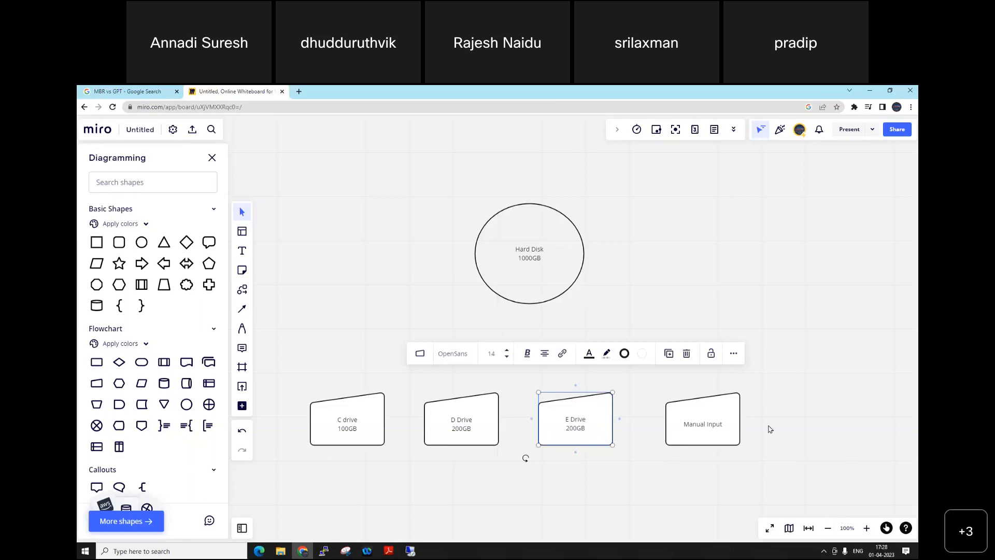
# Step: Relabel the fourth shape in the row "F drive" with "500Gb" on a second line
pyautogui.doubleClick(701, 426)
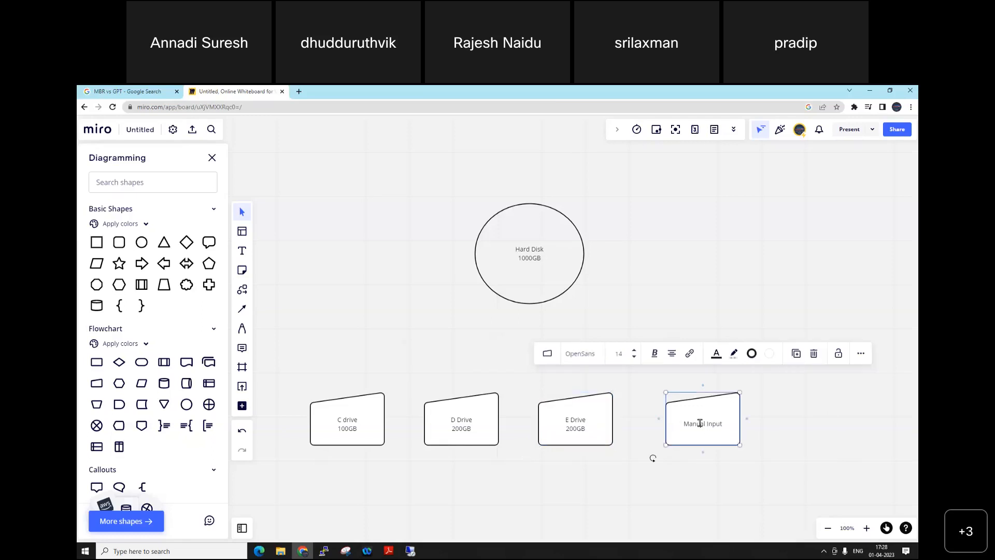
pyautogui.click(755, 425)
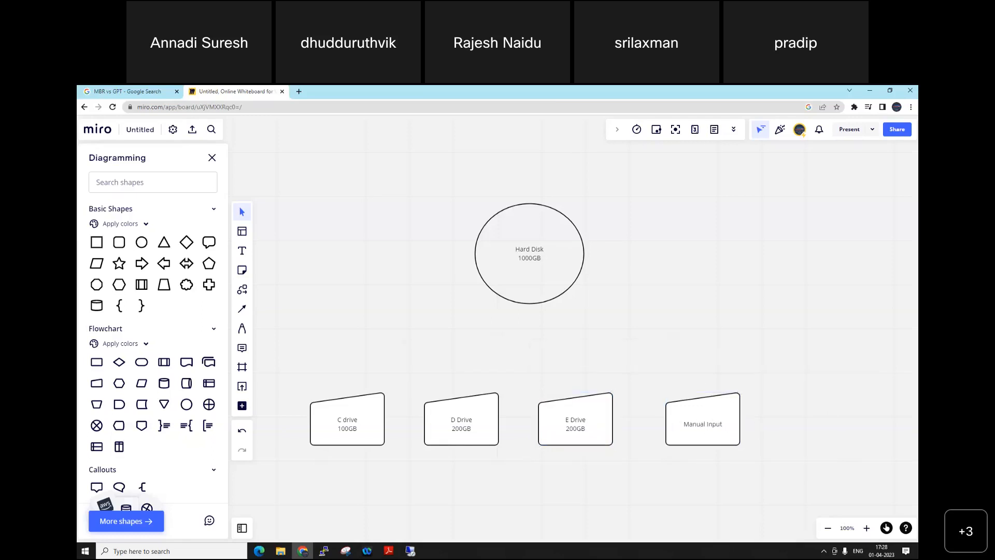
pyautogui.click(706, 430)
pyautogui.click(706, 426)
pyautogui.press('BackSpace')
pyautogui.press('BackSpace')
pyautogui.press('BackSpace')
pyautogui.press('BackSpace')
pyautogui.press('BackSpace')
pyautogui.press('BackSpace')
pyautogui.press('BackSpace')
pyautogui.press('BackSpace')
pyautogui.press('BackSpace')
pyautogui.press('BackSpace')
pyautogui.press('BackSpace')
pyautogui.press('BackSpace')
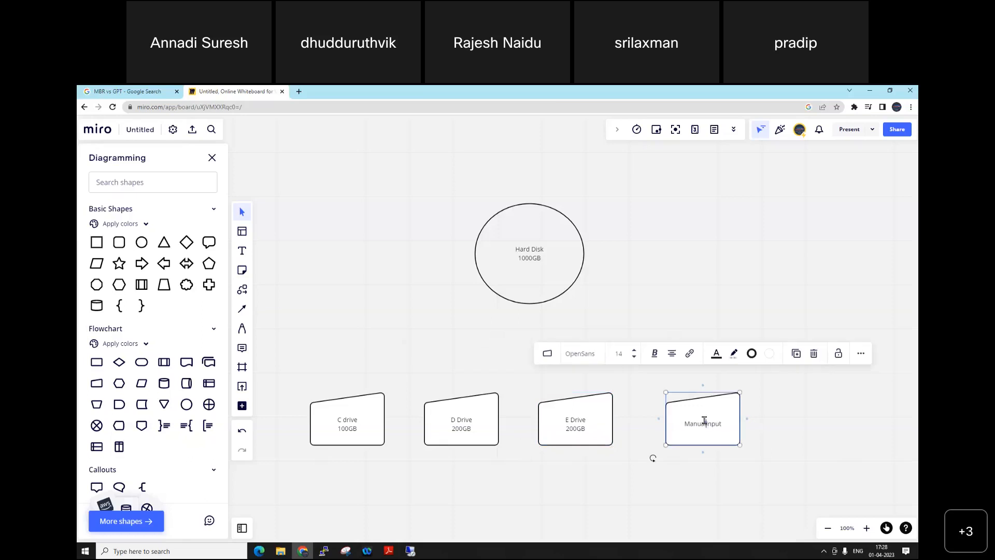
pyautogui.write('F drive')
pyautogui.press('Return')
pyautogui.write('500Gb')
pyautogui.click(560, 95)
# Step: Handwrite a P above each of the four drive shapes with the Pen tool
pyautogui.press('p')
pyautogui.moveTo(338, 385)
pyautogui.mouseDown()
pyautogui.moveTo(337, 356)
pyautogui.moveTo(333, 371)
pyautogui.mouseUp()
pyautogui.moveTo(453, 338)
pyautogui.mouseDown()
pyautogui.moveTo(458, 380)
pyautogui.moveTo(455, 357)
pyautogui.mouseUp()
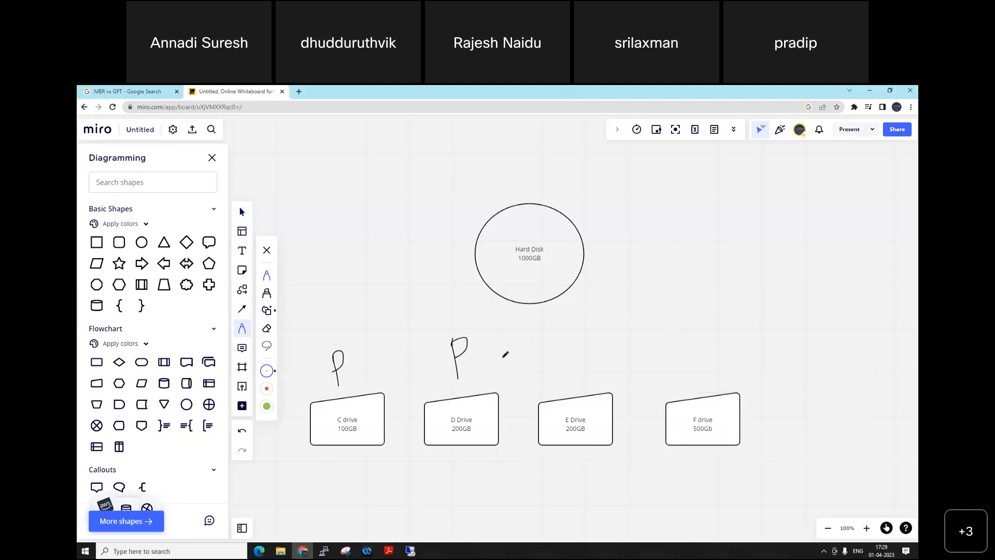
pyautogui.moveTo(574, 342)
pyautogui.mouseDown()
pyautogui.moveTo(574, 369)
pyautogui.moveTo(575, 338)
pyautogui.moveTo(570, 352)
pyautogui.mouseUp()
pyautogui.moveTo(700, 337)
pyautogui.mouseDown()
pyautogui.moveTo(697, 367)
pyautogui.moveTo(708, 343)
pyautogui.moveTo(697, 353)
pyautogui.mouseUp()
# Step: Undo the handwritten P marks and earlier edits back through the fourth drive shape and the third shape's label
pyautogui.hotkey('ctrl', 'z')
pyautogui.hotkey('ctrl', 'z')
pyautogui.hotkey('ctrl', 'z')
pyautogui.hotkey('ctrl', 'z')
pyautogui.hotkey('ctrl', 'z')
pyautogui.hotkey('ctrl', 'z')
pyautogui.hotkey('ctrl', 'z')
pyautogui.hotkey('ctrl', 'z')
pyautogui.hotkey('ctrl', 'z')
pyautogui.hotkey('ctrl', 'z')
pyautogui.hotkey('ctrl', 'z')
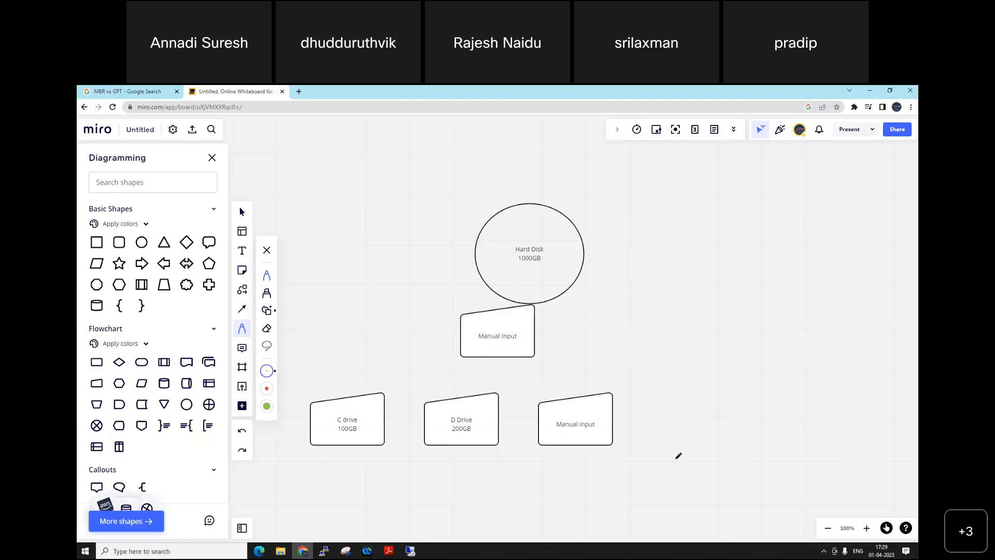
pyautogui.hotkey('ctrl', 'z')
pyautogui.click(634, 346)
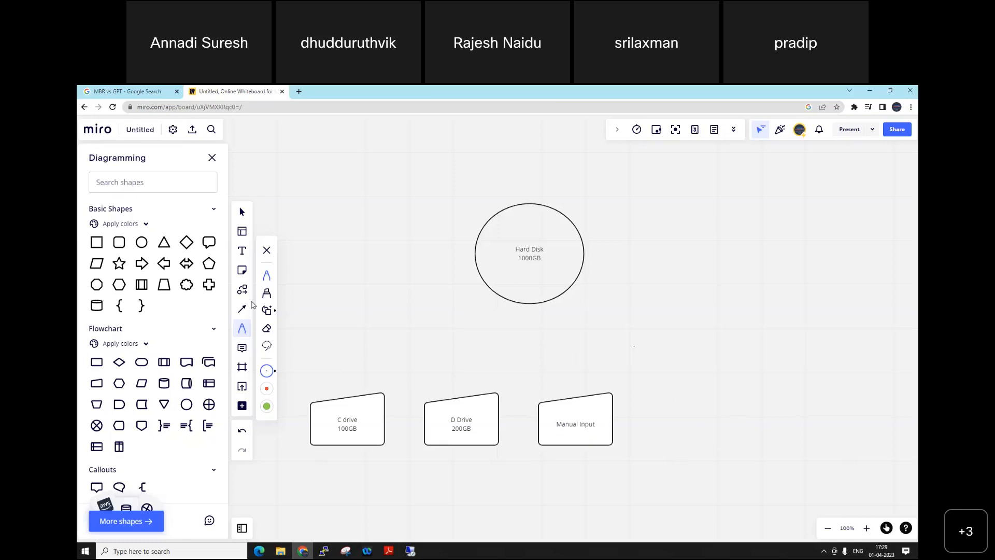
# Step: Relabel the third shape in the row "E drive" with "200GB" on a second line
pyautogui.click(242, 251)
pyautogui.click(590, 426)
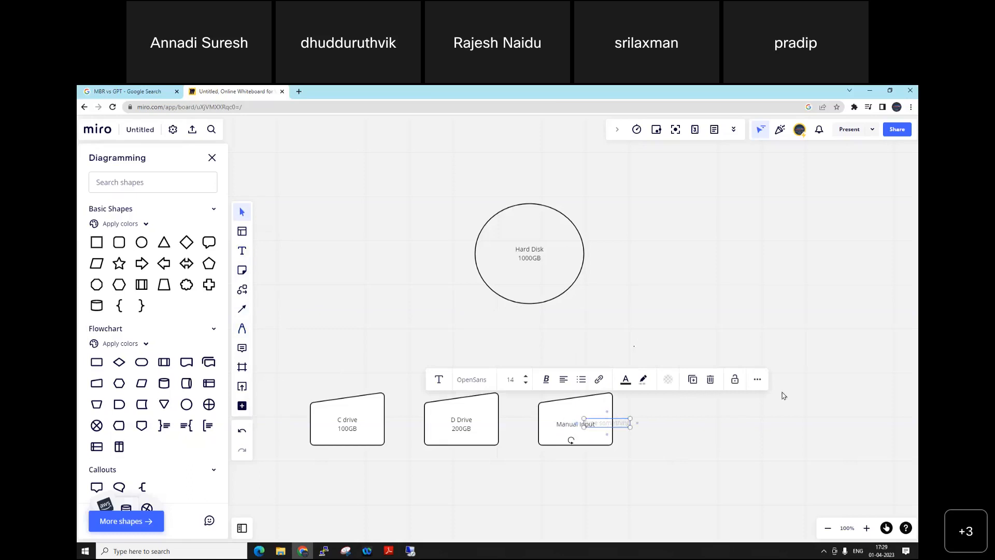
pyautogui.click(566, 426)
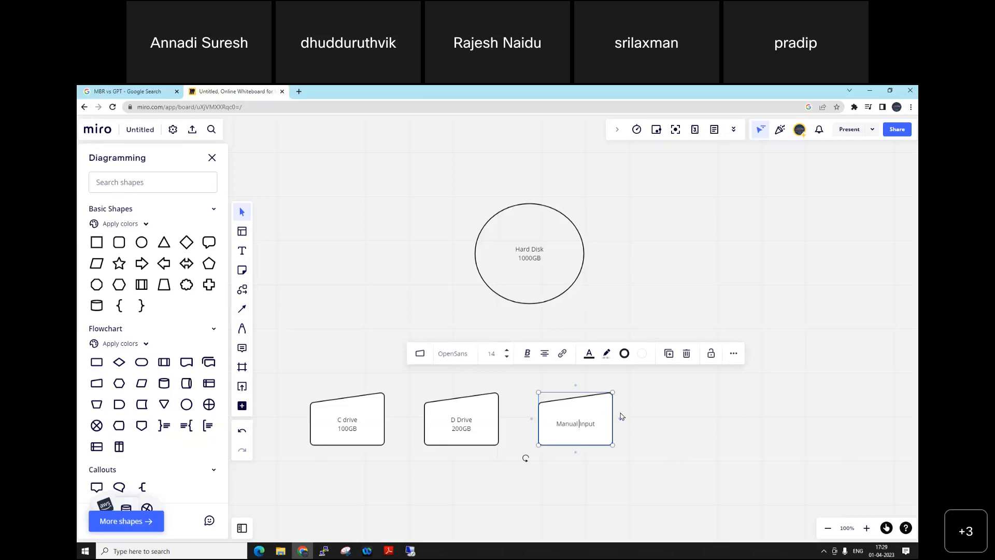
pyautogui.press('BackSpace')
pyautogui.press('BackSpace')
pyautogui.press('BackSpace')
pyautogui.press('BackSpace')
pyautogui.press('BackSpace')
pyautogui.press('BackSpace')
pyautogui.press('BackSpace')
pyautogui.press('BackSpace')
pyautogui.press('BackSpace')
pyautogui.press('BackSpace')
pyautogui.press('BackSpace')
pyautogui.press('BackSpace')
pyautogui.write('E drive')
pyautogui.press('Return')
pyautogui.write('200GB')
pyautogui.click(703, 431)
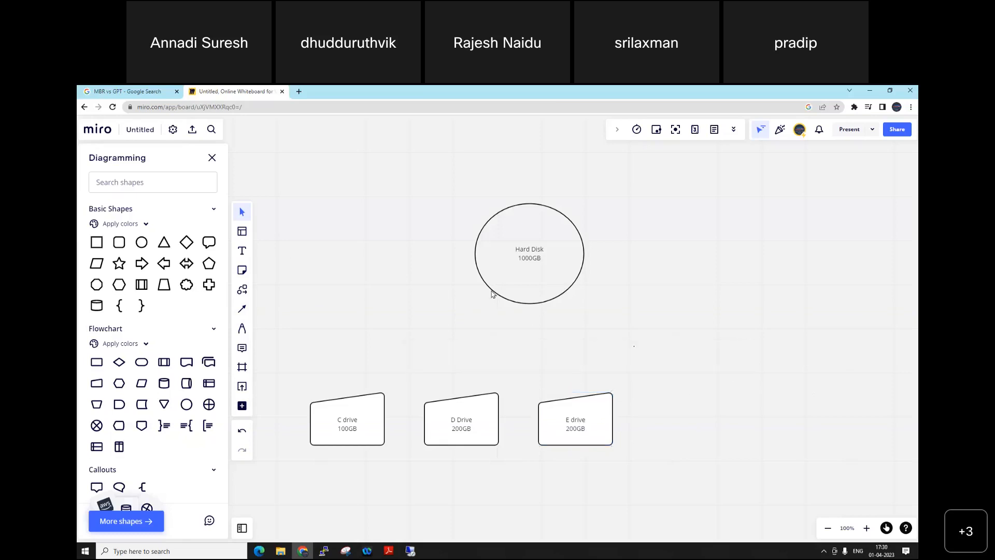
# Step: Draw a large freehand rectangle to the right of the E drive shape with the Pen tool
pyautogui.click(242, 328)
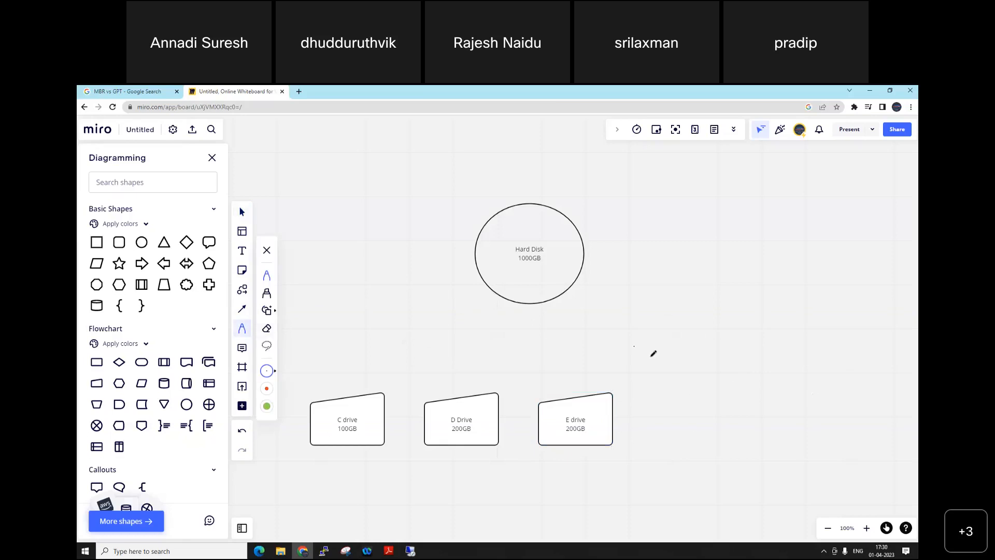
pyautogui.moveTo(642, 359); pyautogui.dragTo(653, 456)
pyautogui.moveTo(726, 450)
pyautogui.mouseDown()
pyautogui.moveTo(859, 452)
pyautogui.moveTo(859, 326)
pyautogui.moveTo(683, 322)
pyautogui.moveTo(642, 344)
pyautogui.moveTo(644, 362)
pyautogui.mouseUp()
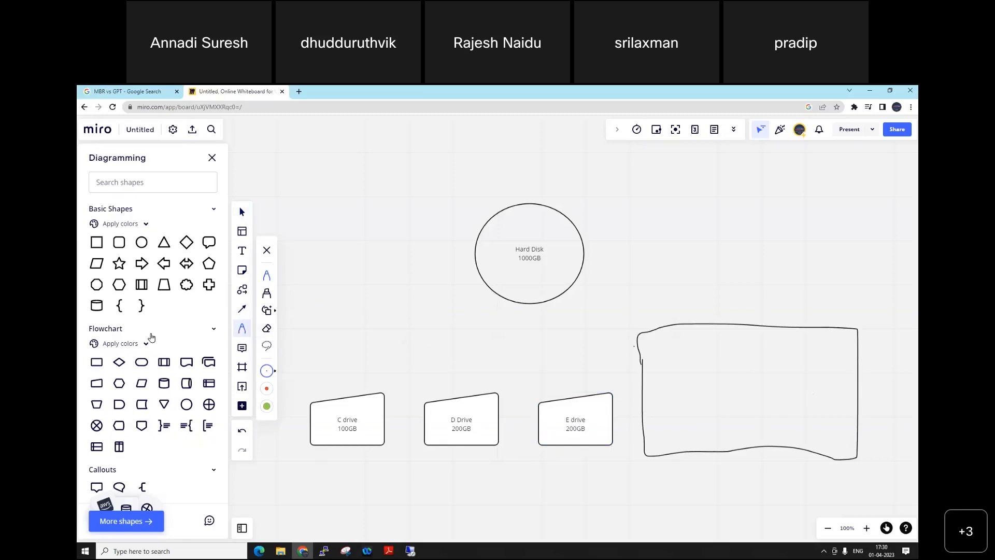
pyautogui.click(717, 337)
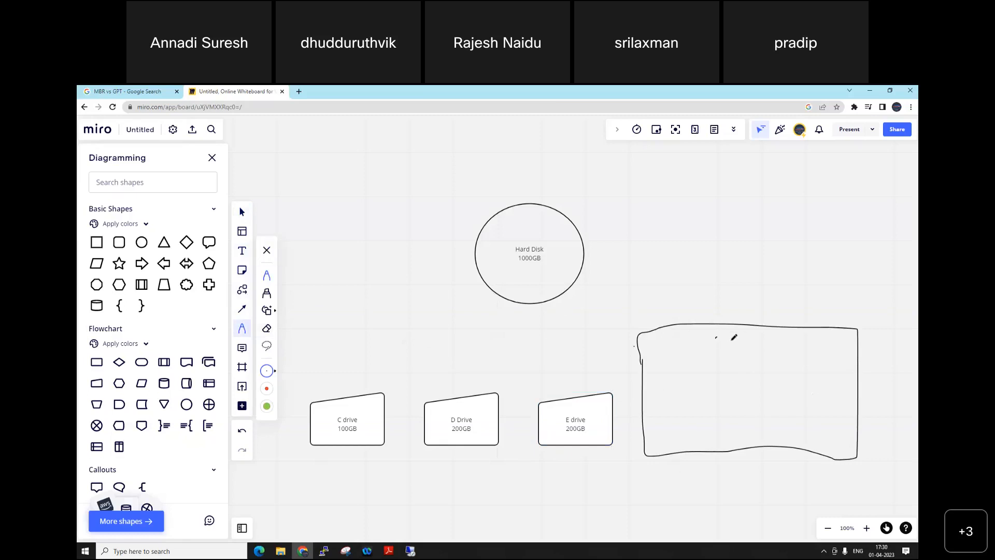
# Step: Add a text label "Extended Partition" with "500 GB" on a second line inside the upper part of the freehand rectangle
pyautogui.click(242, 251)
pyautogui.moveTo(702, 337); pyautogui.dragTo(747, 352)
pyautogui.write('Extended')
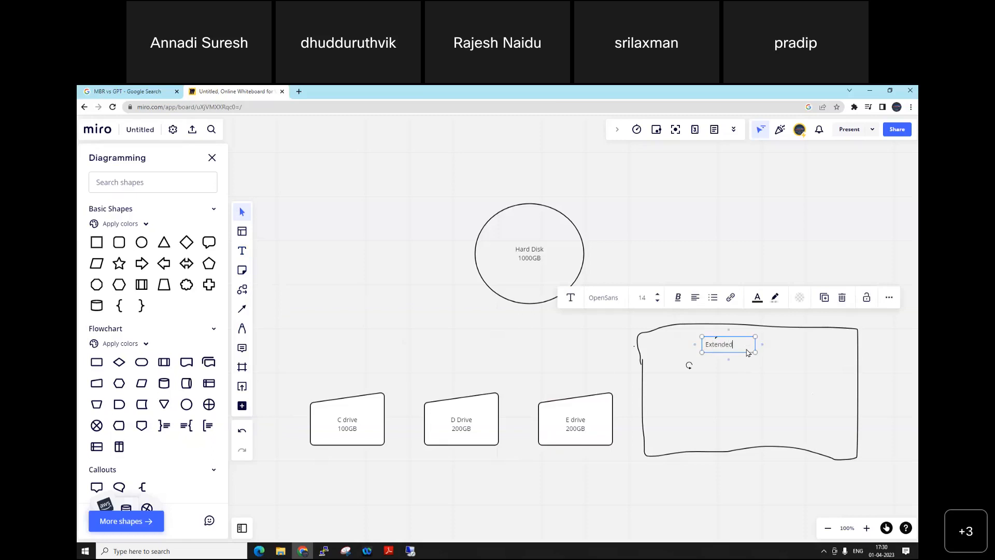
pyautogui.write(' Partition')
pyautogui.moveTo(756, 350); pyautogui.dragTo(807, 351)
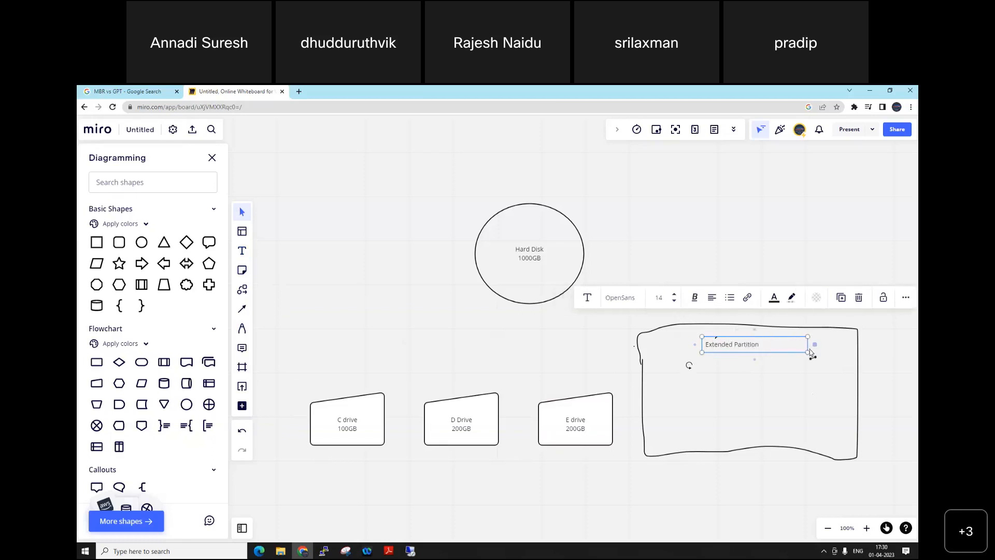
pyautogui.press('Return')
pyautogui.click(732, 379)
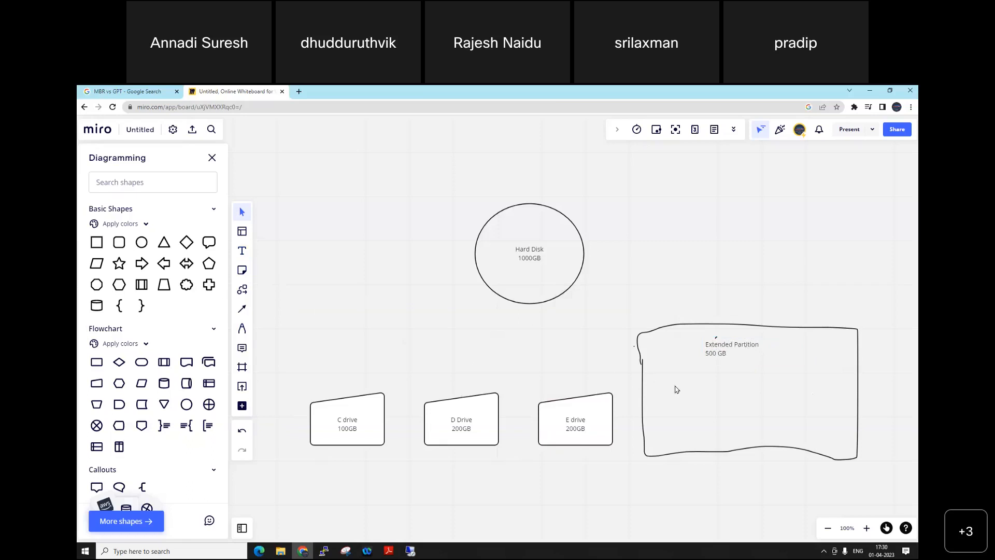
# Step: Draw three small boxes side by side inside the extended partition rectangle and handwrite F, G and H in them
pyautogui.click(240, 326)
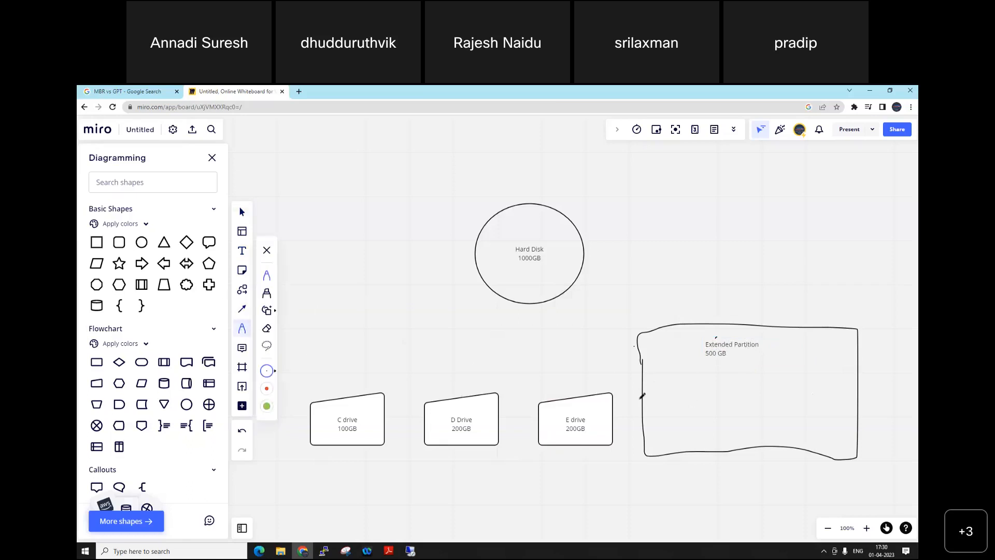
pyautogui.moveTo(663, 392)
pyautogui.mouseDown()
pyautogui.moveTo(662, 405)
pyautogui.moveTo(722, 414)
pyautogui.moveTo(664, 393)
pyautogui.mouseUp()
pyautogui.moveTo(738, 395)
pyautogui.mouseDown()
pyautogui.moveTo(742, 423)
pyautogui.moveTo(771, 430)
pyautogui.moveTo(781, 397)
pyautogui.moveTo(737, 397)
pyautogui.moveTo(840, 428)
pyautogui.moveTo(793, 393)
pyautogui.mouseUp()
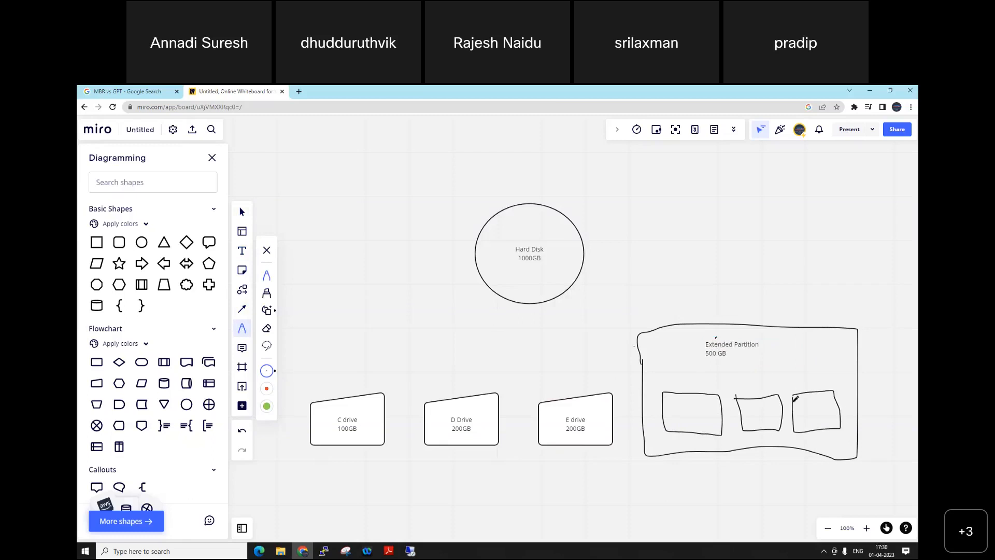
pyautogui.moveTo(682, 411)
pyautogui.mouseDown()
pyautogui.moveTo(680, 433)
pyautogui.moveTo(700, 414)
pyautogui.mouseUp()
pyautogui.moveTo(767, 408)
pyautogui.mouseDown()
pyautogui.moveTo(758, 415)
pyautogui.moveTo(765, 410)
pyautogui.moveTo(768, 421)
pyautogui.moveTo(822, 412)
pyautogui.mouseUp()
# Step: Draw a line from below the Extended Partition label to each of the three boxes and handwrite an L above the lines
pyautogui.moveTo(697, 400)
pyautogui.mouseDown()
pyautogui.moveTo(727, 372)
pyautogui.moveTo(758, 402)
pyautogui.moveTo(801, 387)
pyautogui.moveTo(814, 402)
pyautogui.mouseUp()
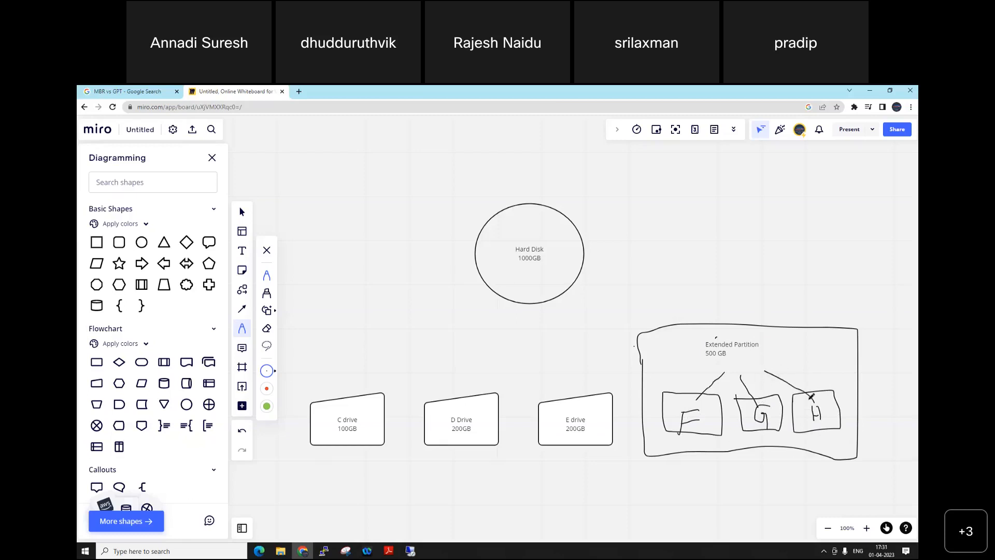
pyautogui.moveTo(744, 364); pyautogui.dragTo(767, 358)
pyautogui.hotkey('ctrl', 'z')
# Step: Handwrite a P above each of the C, D and E drive shapes
pyautogui.moveTo(348, 382); pyautogui.dragTo(348, 360)
pyautogui.moveTo(457, 378); pyautogui.dragTo(459, 364)
pyautogui.moveTo(569, 378)
pyautogui.mouseDown()
pyautogui.moveTo(565, 358)
pyautogui.moveTo(570, 369)
pyautogui.mouseUp()
# Step: Browse the AWS pack in the shape library and close the library
pyautogui.click(211, 472)
pyautogui.click(212, 472)
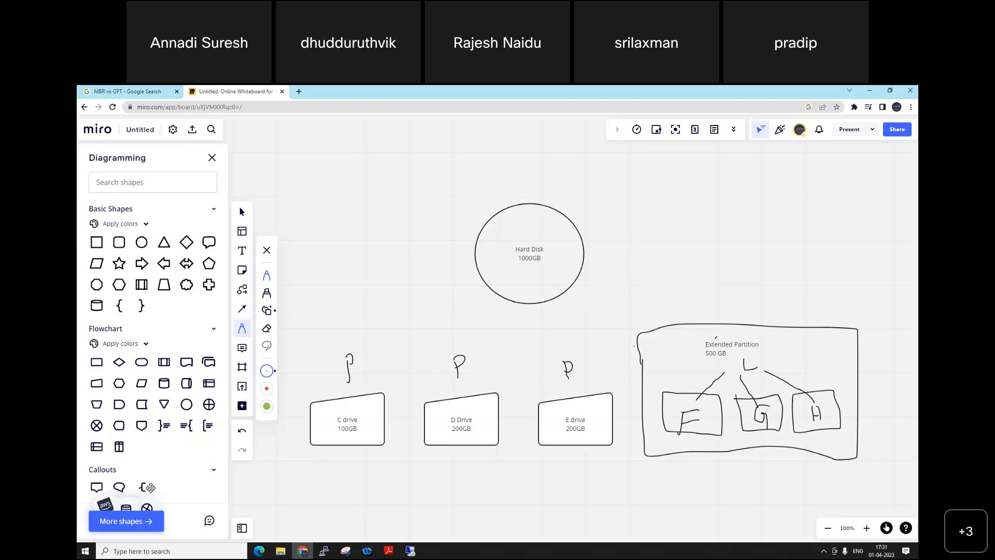
pyautogui.click(147, 519)
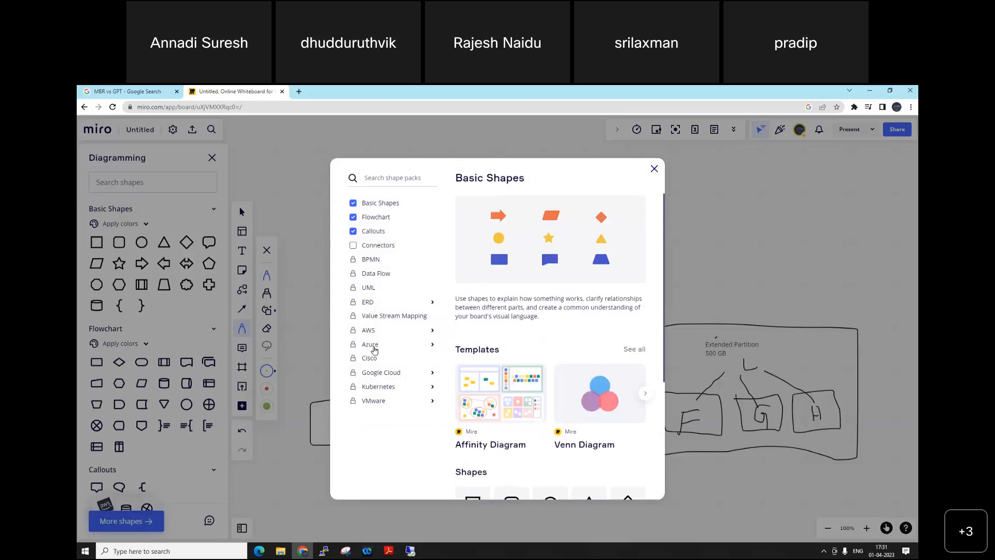
pyautogui.click(369, 331)
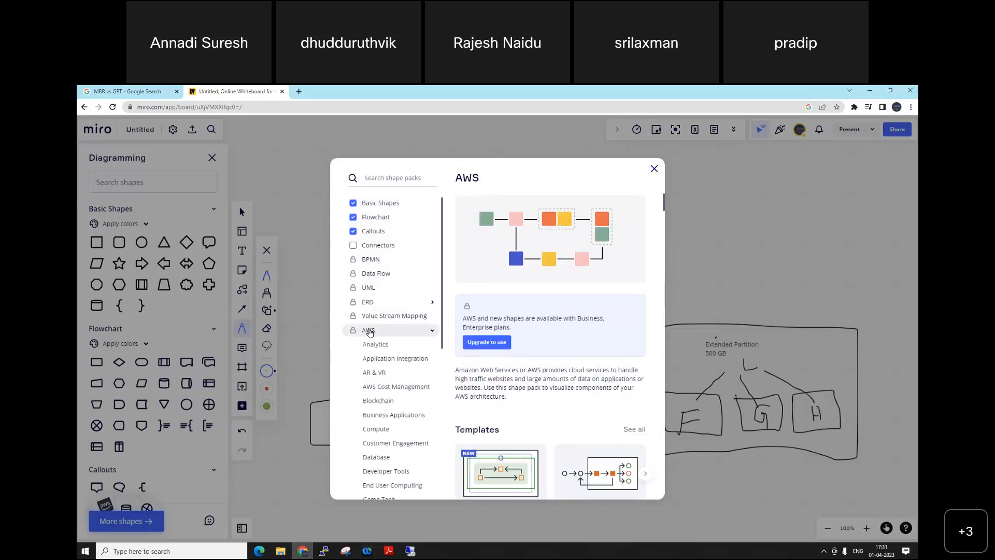
pyautogui.scroll(-8, 617, 348)
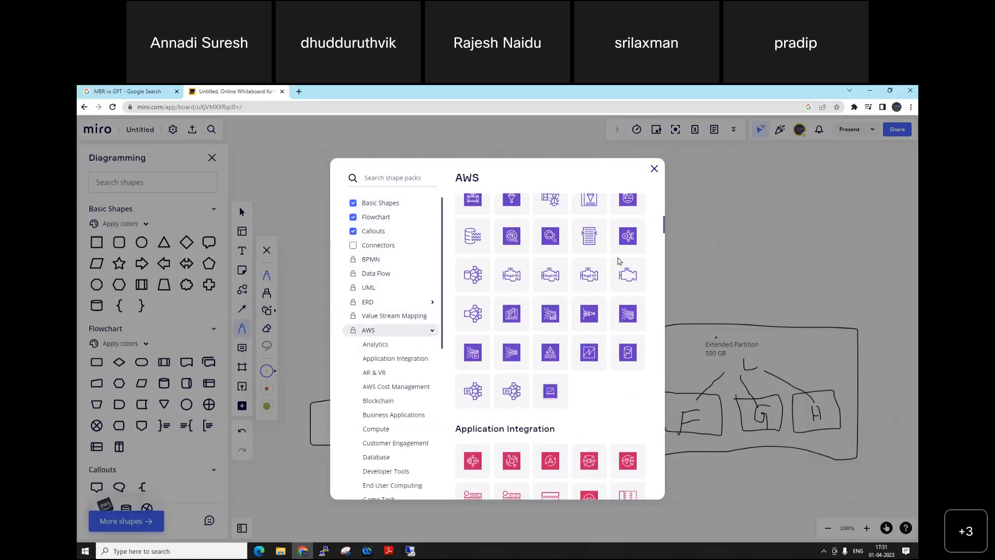
pyautogui.scroll(-4, 625, 260)
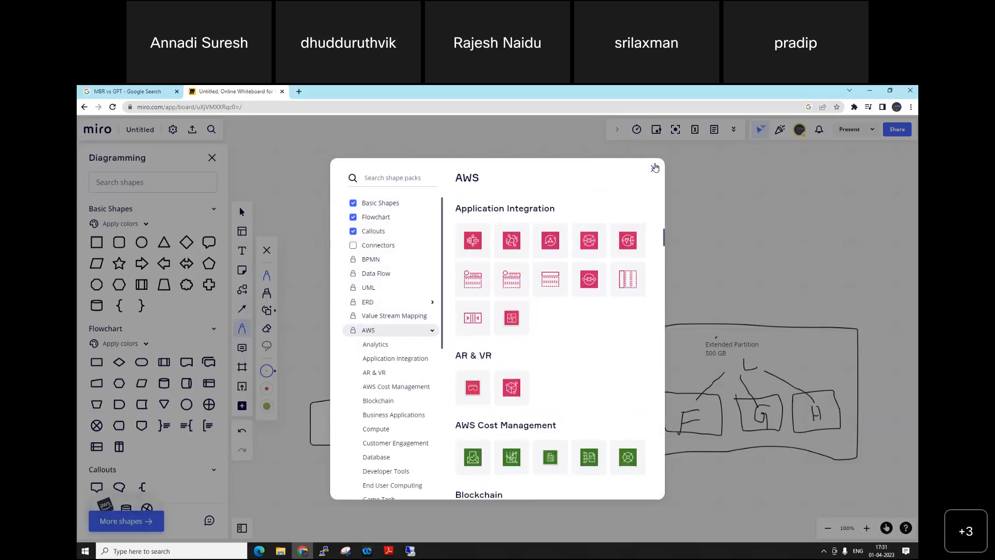
pyautogui.click(654, 167)
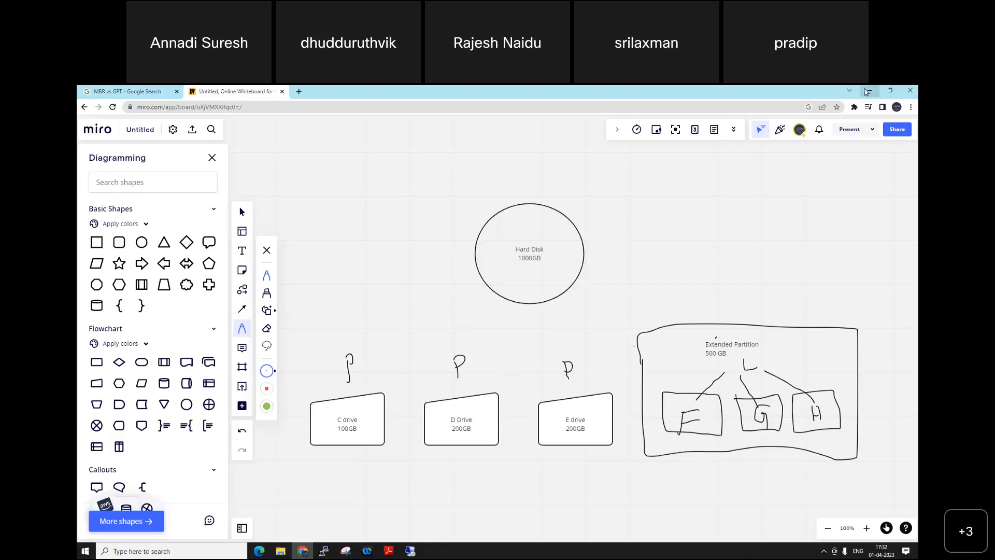
# Step: Switch to the "MBR vs GPT" Google image results in Chrome to examine the partition comparison table
pyautogui.click(867, 91)
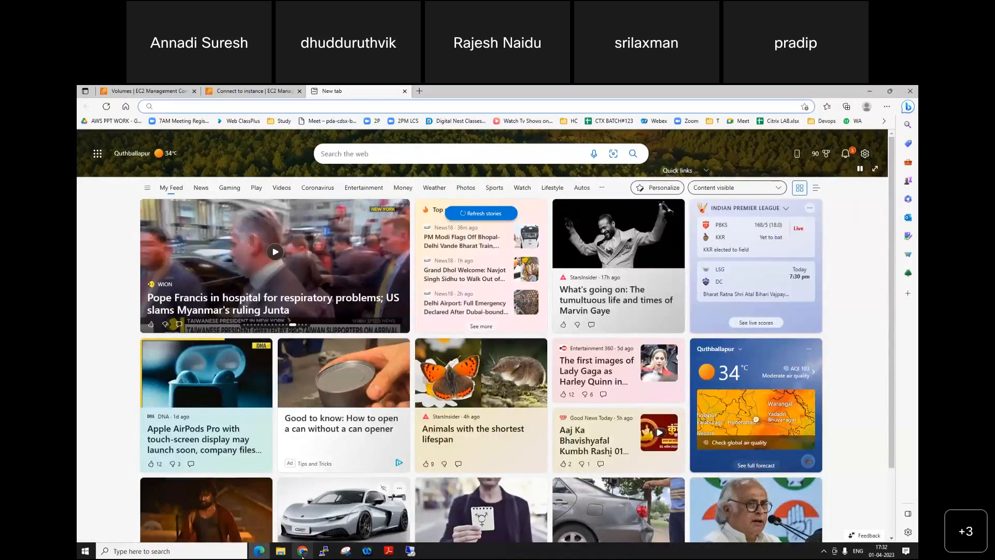
pyautogui.click(302, 552)
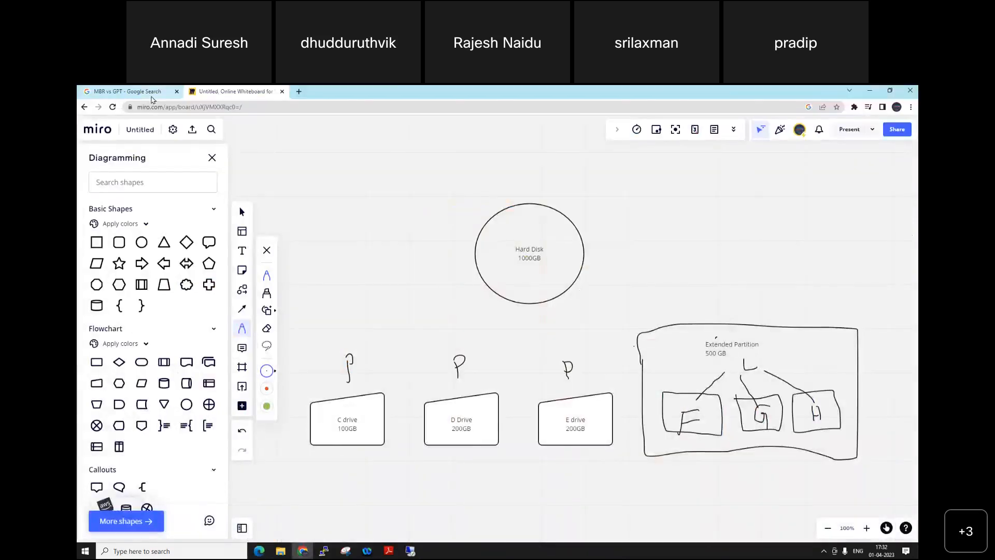
pyautogui.click(127, 91)
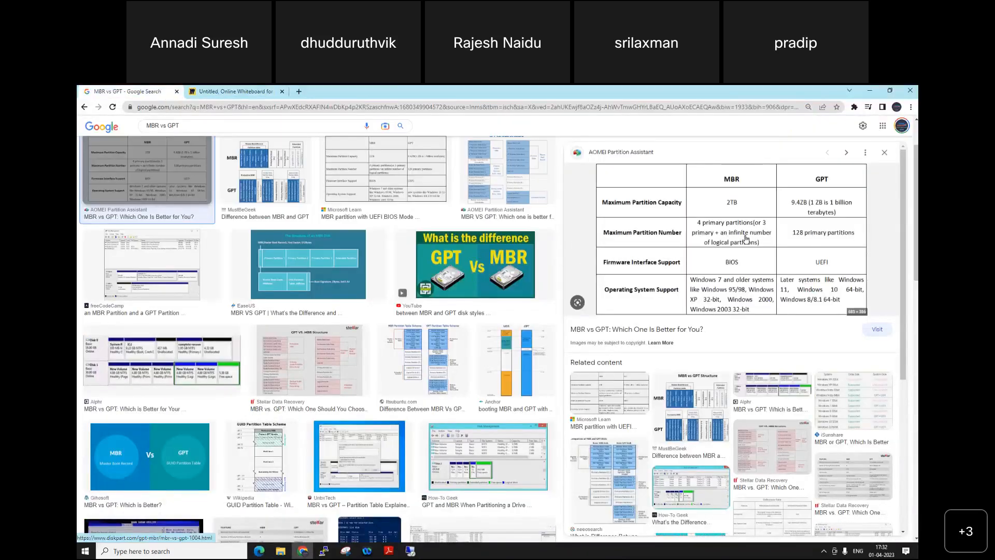
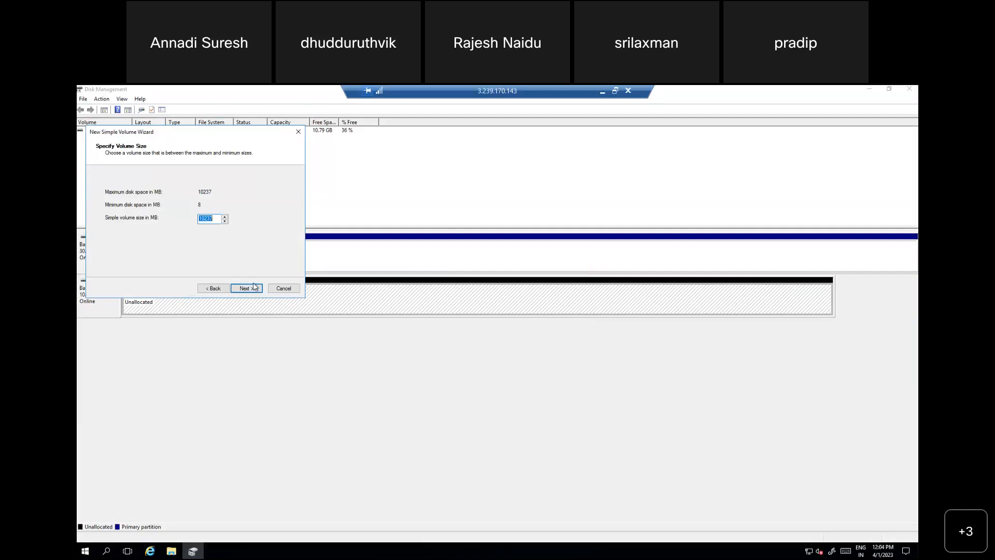
# Step: Create a 10237 MB simple volume on Disk 1 with drive letter D, quick-formatted as NTFS and labelled New Volume
pyautogui.click(253, 289)
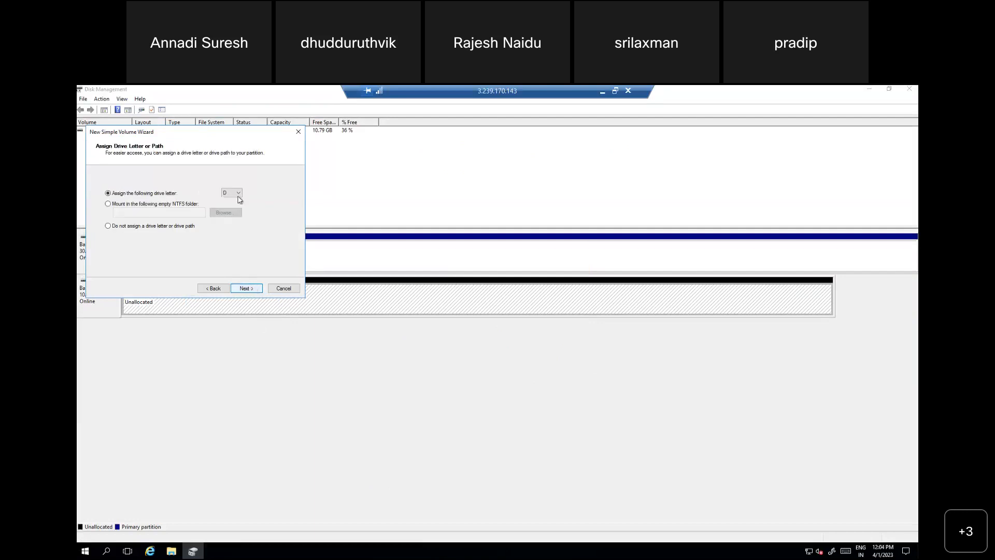
pyautogui.click(254, 291)
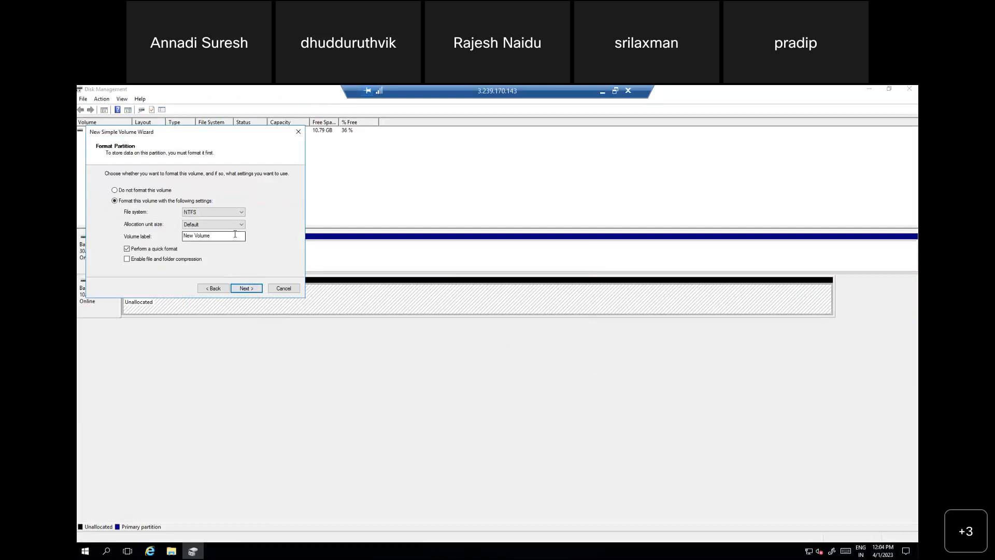
pyautogui.click(246, 289)
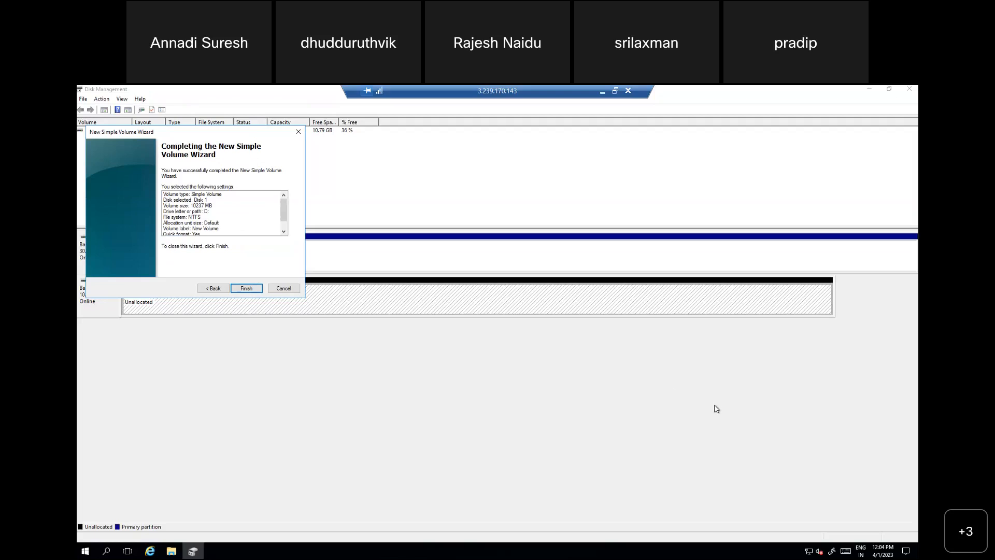
pyautogui.click(246, 289)
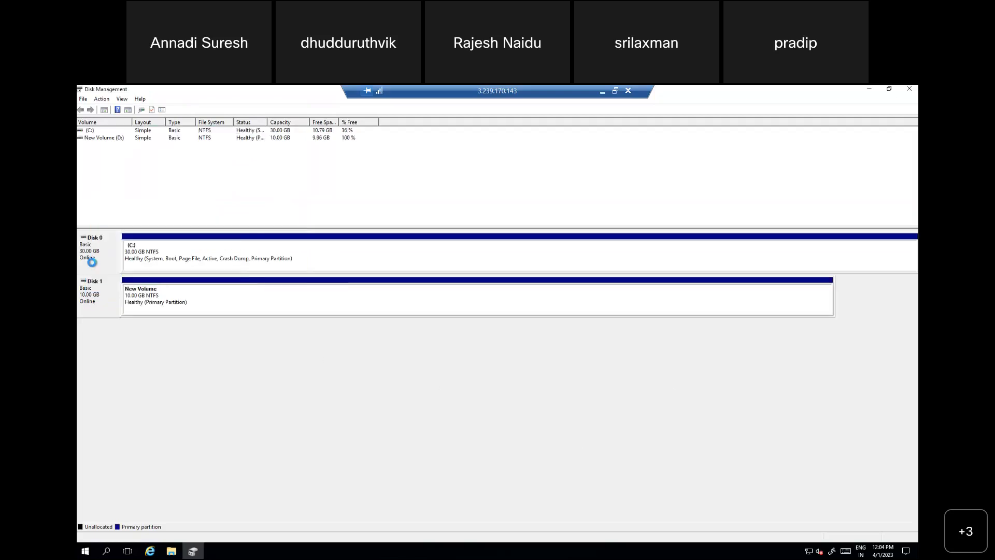
pyautogui.click(122, 139)
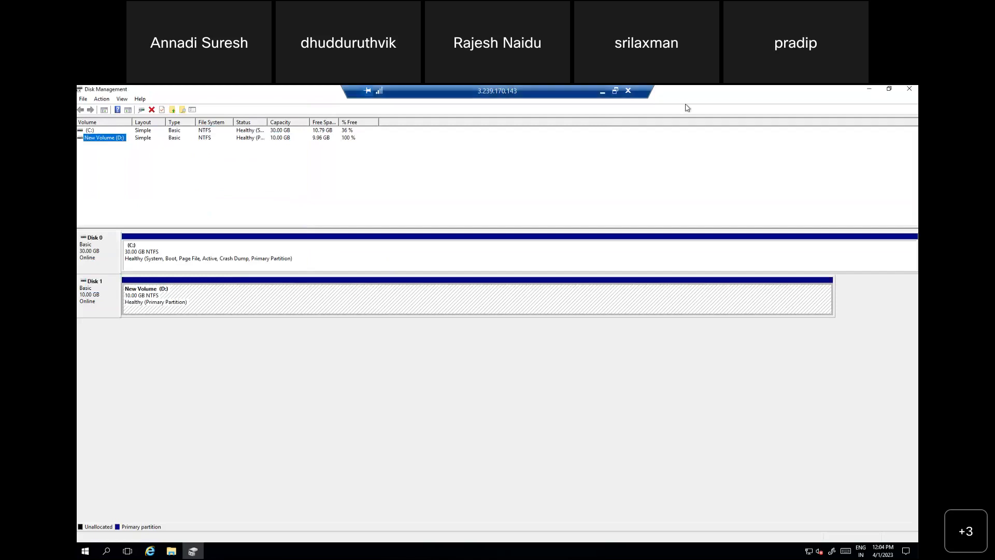
# Step: Switch to the AWS console and modify the unnamed 30 GiB volume in us-east-1b to a size of 40 GiB
pyautogui.click(601, 93)
pyautogui.click(150, 91)
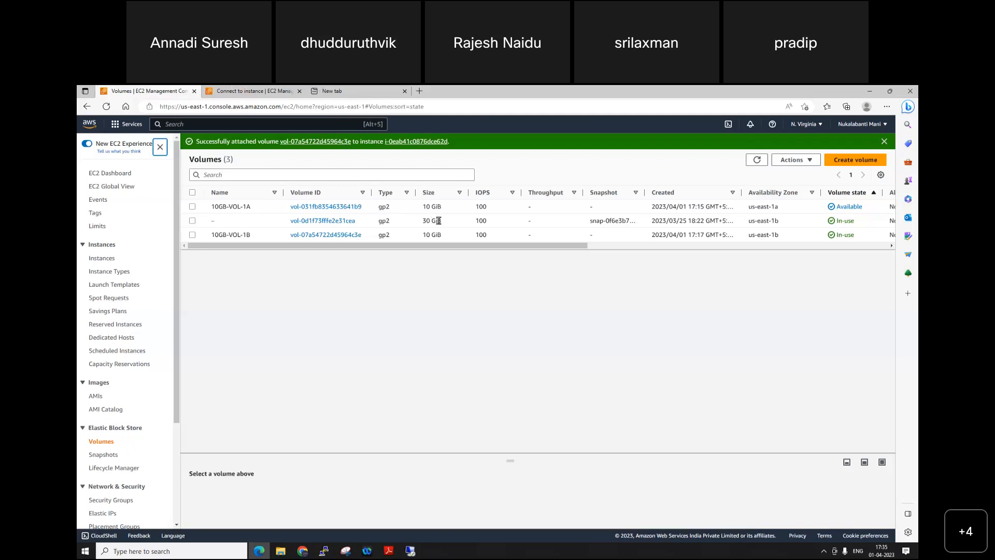
pyautogui.click(191, 222)
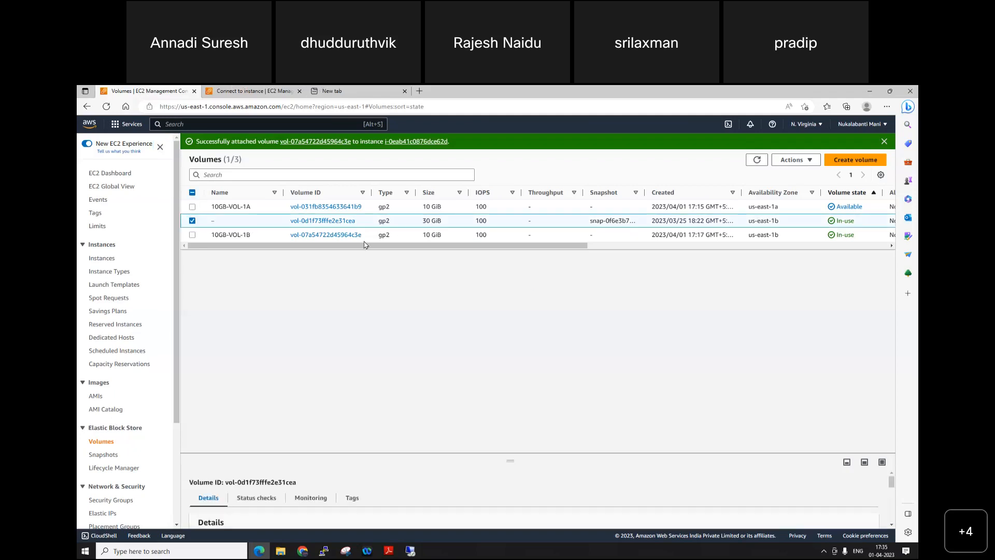
pyautogui.click(810, 161)
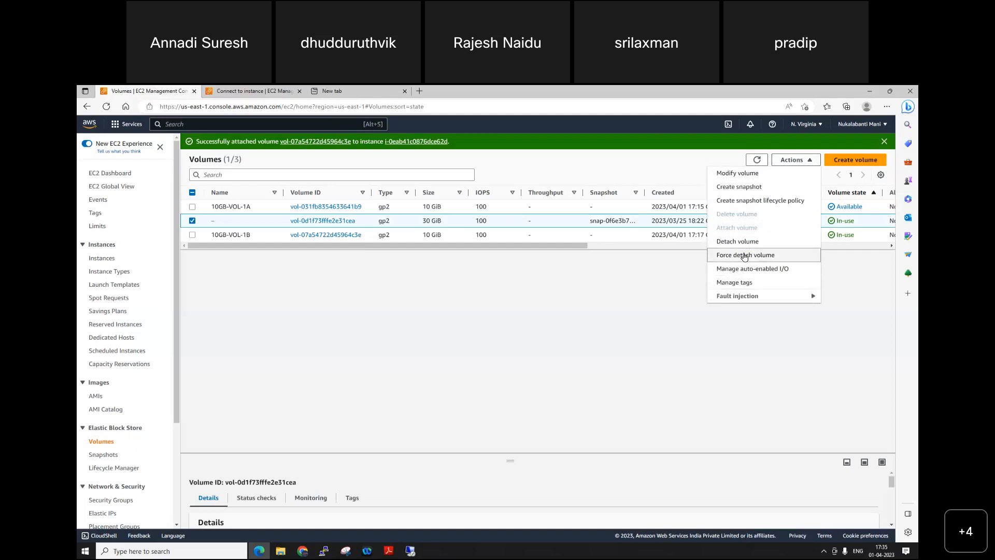
pyautogui.click(745, 176)
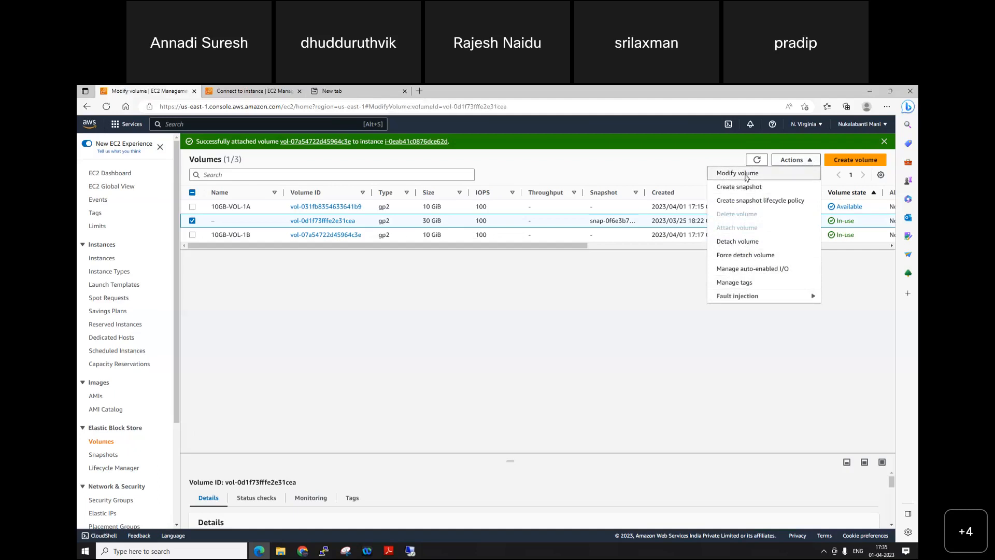
pyautogui.doubleClick(138, 316)
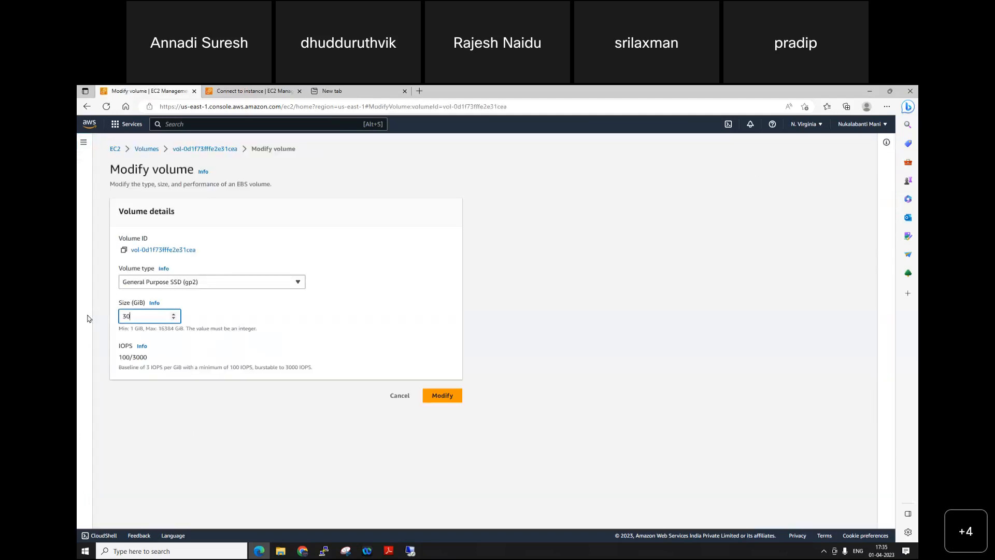
pyautogui.press('BackSpace')
pyautogui.write('40')
pyautogui.click(448, 395)
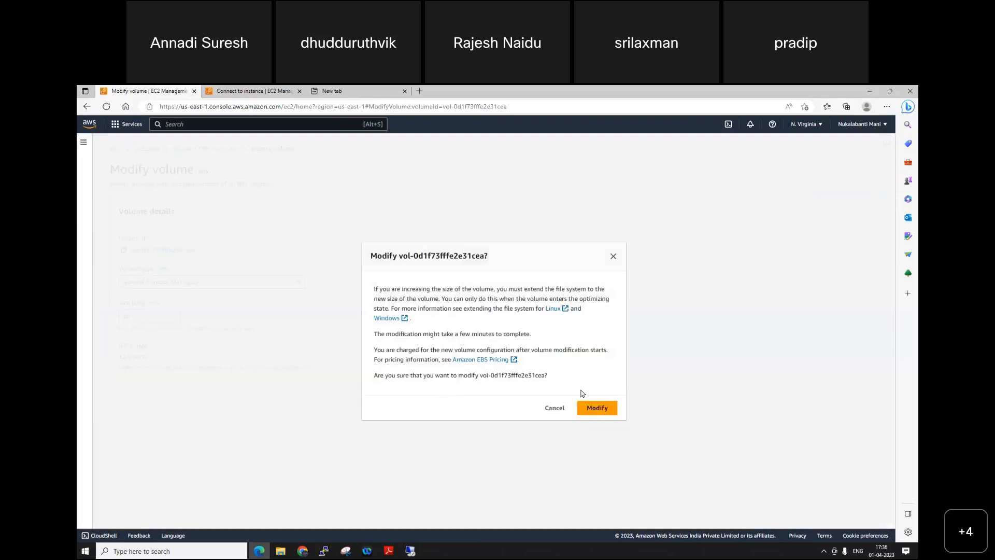
pyautogui.click(597, 407)
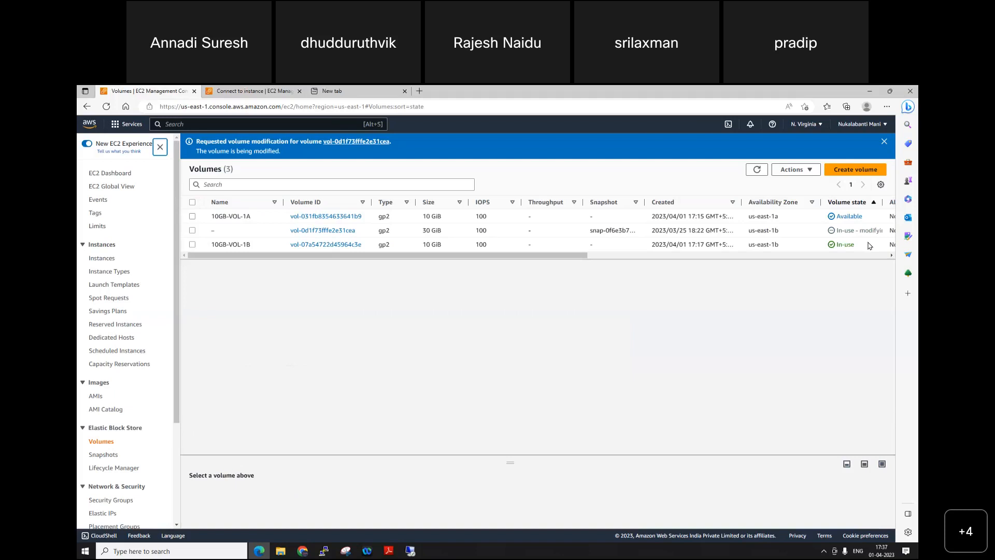
# Step: Narrow the Availability Zone column, widen the Volume state column and refresh the volumes list to follow the modification progress
pyautogui.click(757, 170)
pyautogui.moveTo(821, 203); pyautogui.dragTo(790, 203)
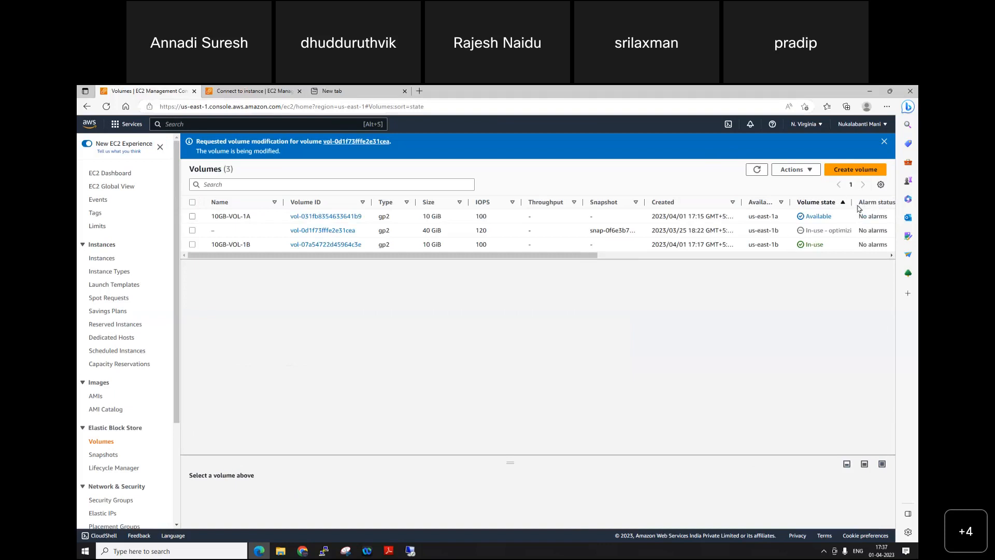
pyautogui.moveTo(852, 202); pyautogui.dragTo(887, 202)
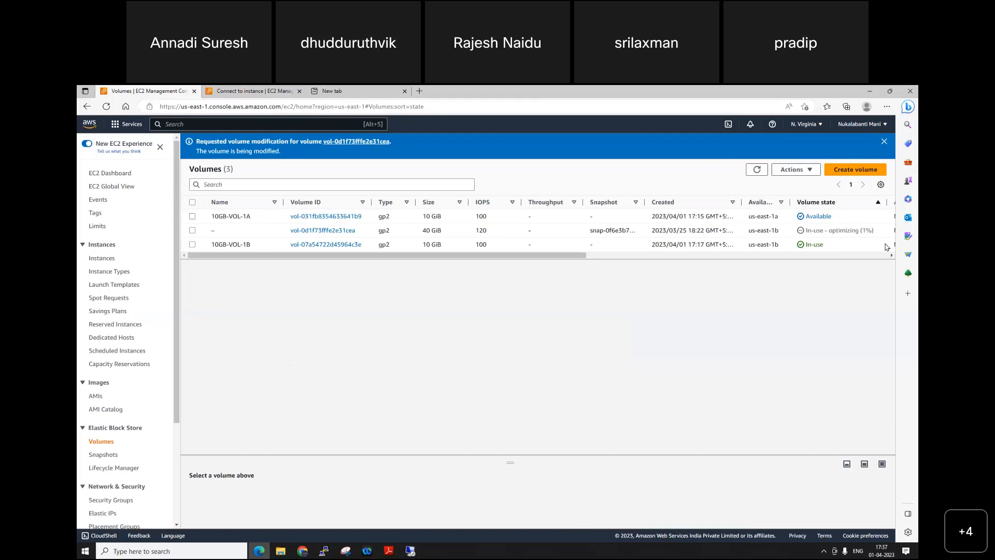
pyautogui.click(402, 94)
pyautogui.click(757, 170)
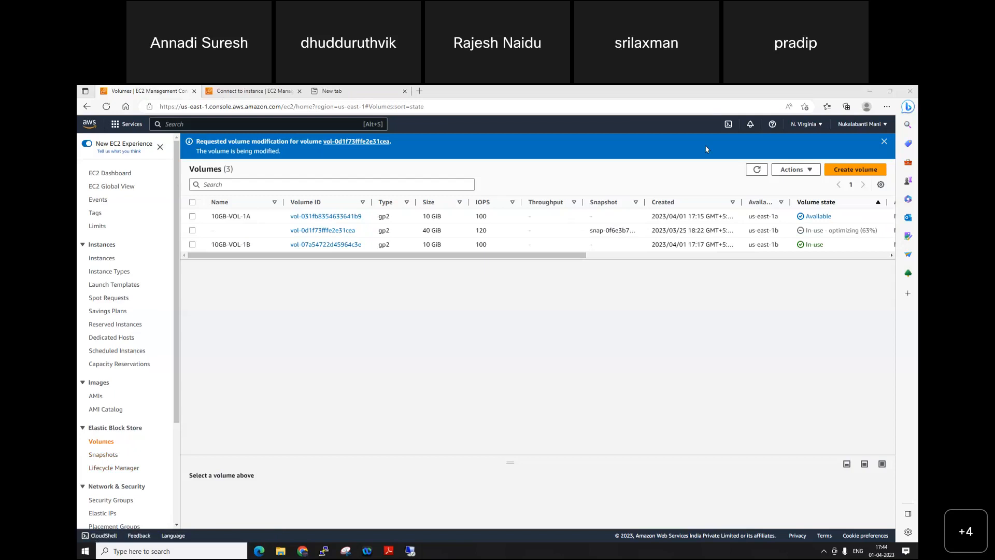
pyautogui.click(753, 169)
pyautogui.click(758, 170)
pyautogui.click(758, 170)
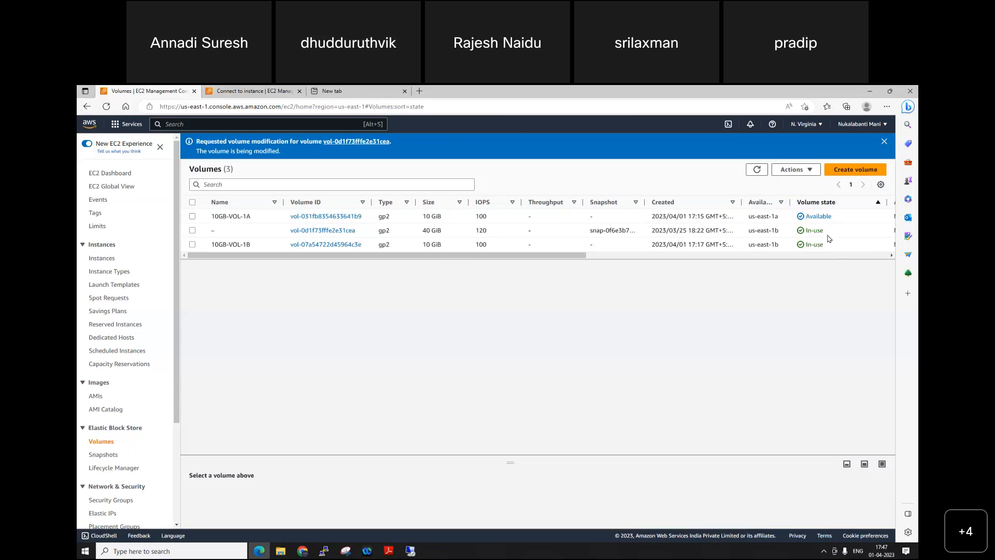
# Step: Switch to the remote desktop session and rescan the disks in Disk Management
pyautogui.click(410, 551)
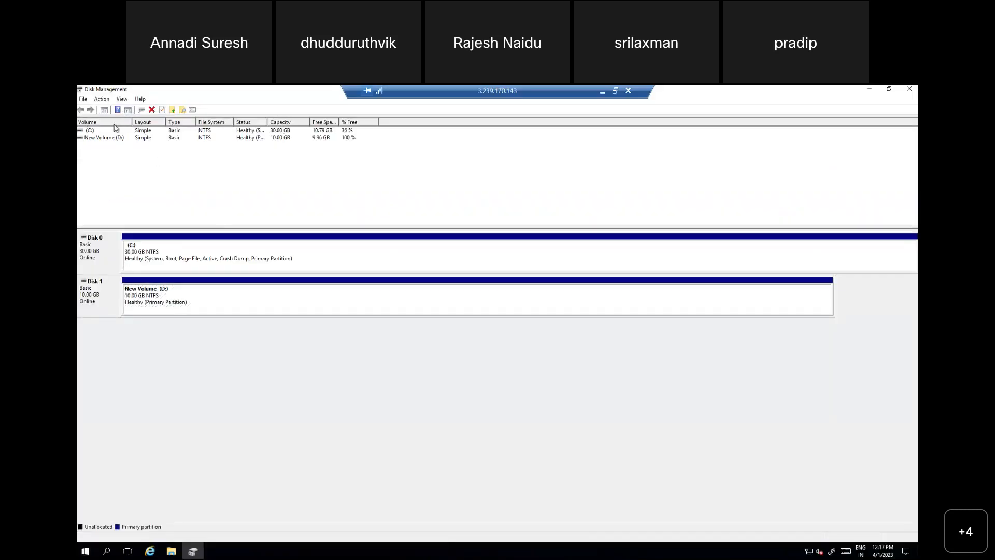
pyautogui.click(103, 101)
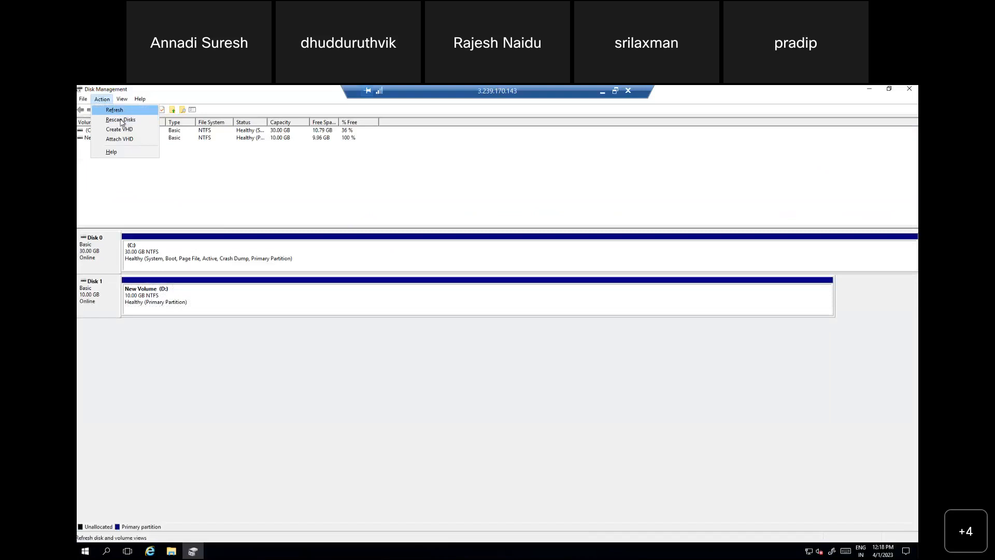
pyautogui.click(122, 120)
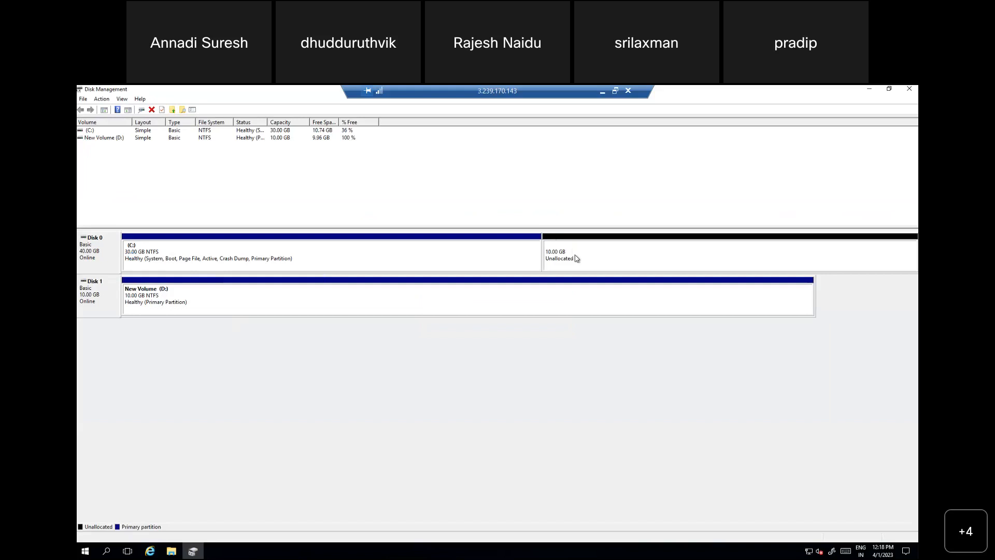
# Step: Extend the C: volume with the 10239 MB of unallocated space on Disk 0 and check the drives in File Explorer
pyautogui.rightClick(360, 260)
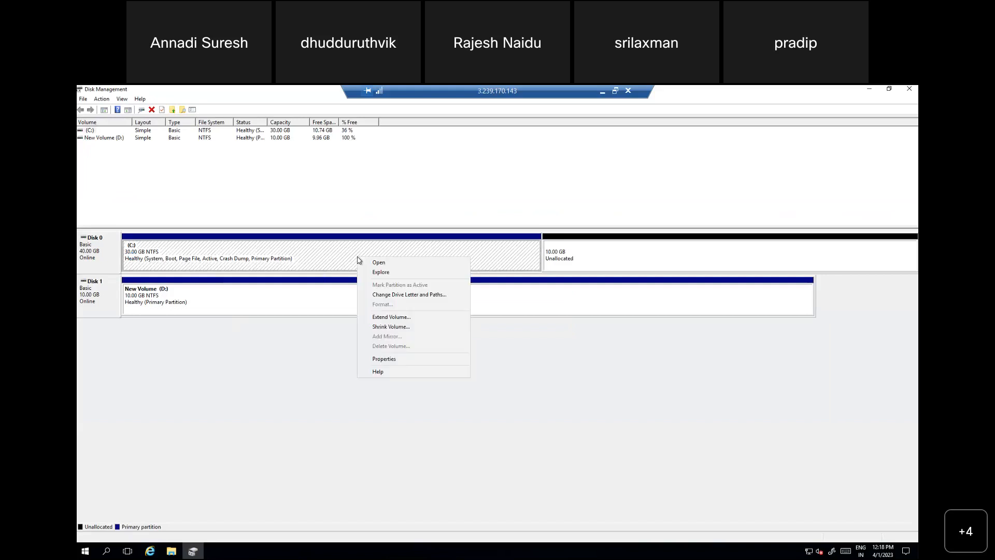
pyautogui.click(392, 318)
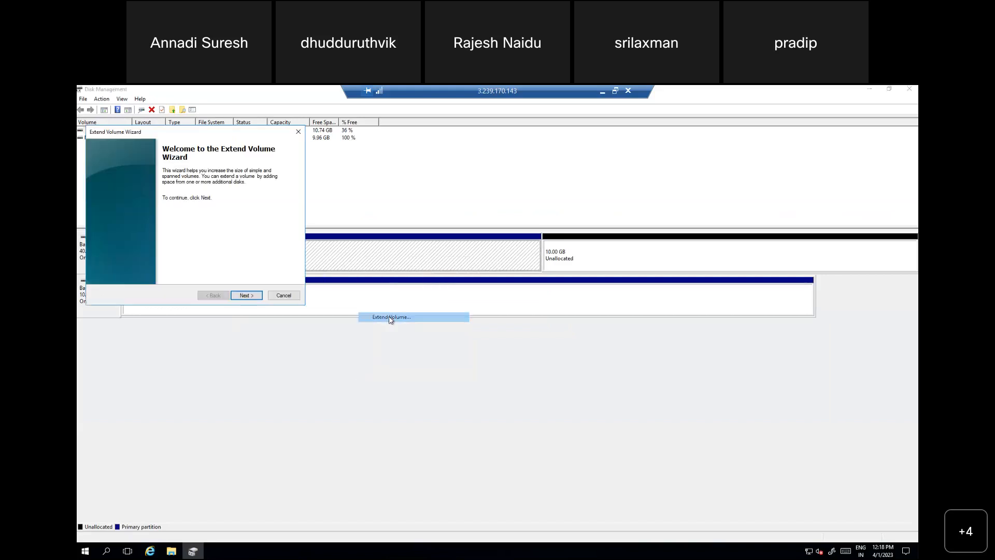
pyautogui.click(247, 295)
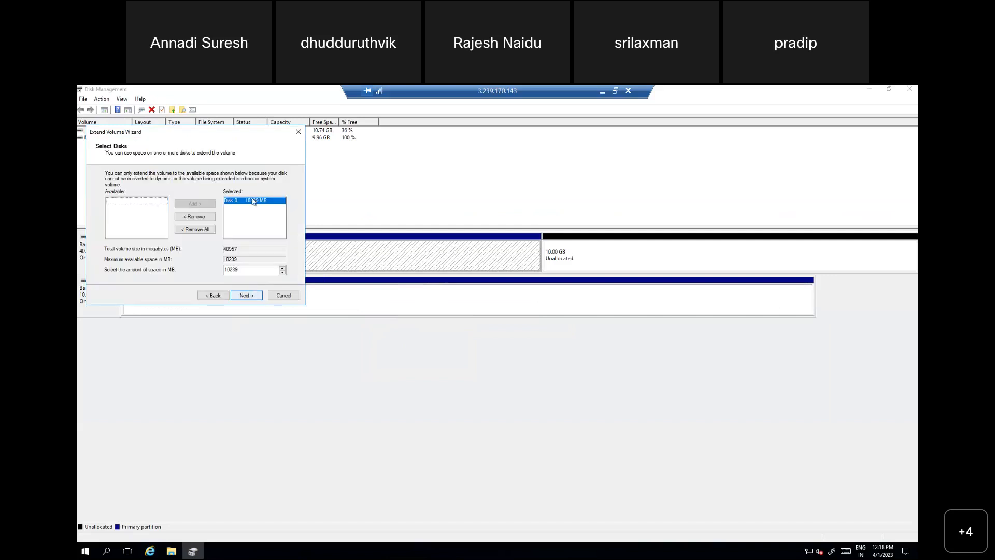
pyautogui.click(253, 297)
pyautogui.click(247, 295)
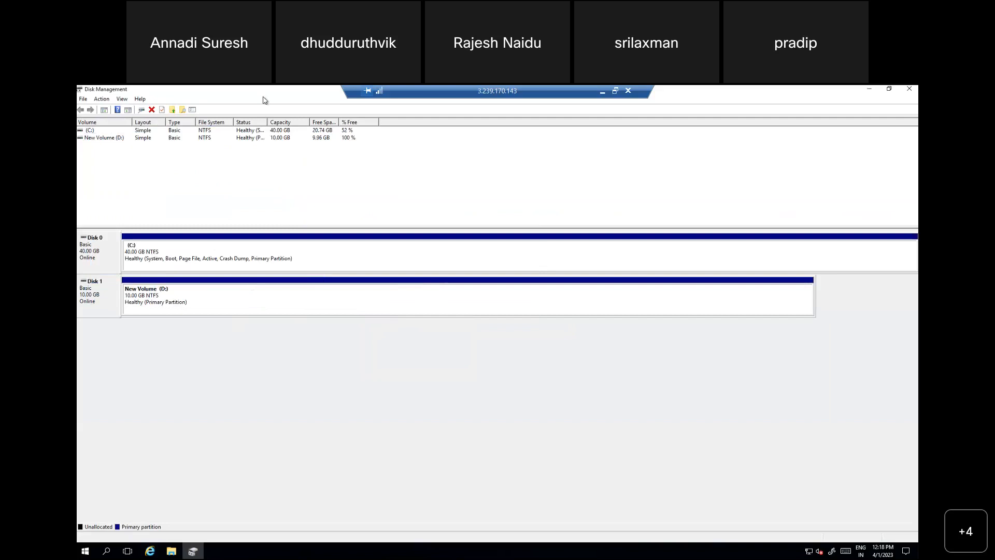
pyautogui.click(174, 550)
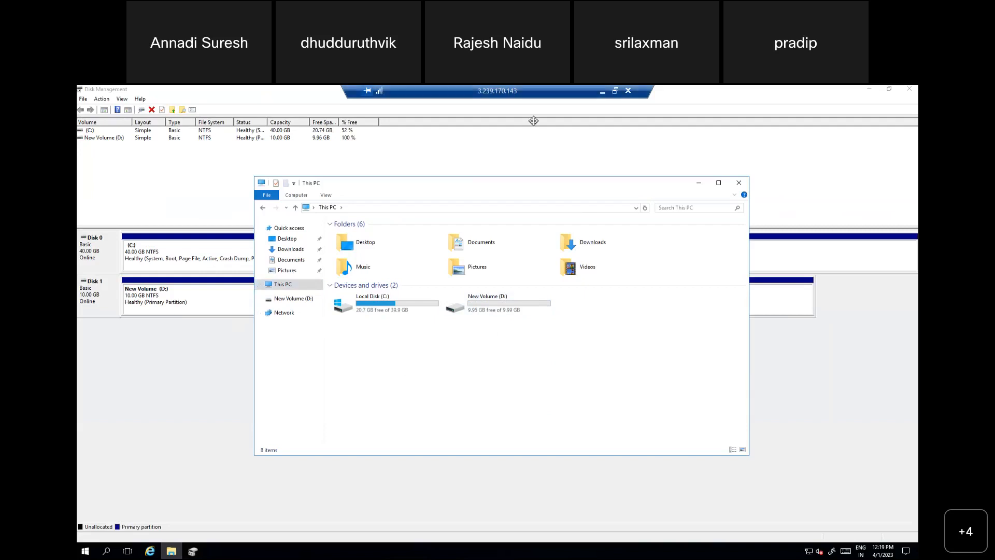
# Step: Switch to the AWS console and open the form for creating a new EBS snapshot
pyautogui.click(604, 90)
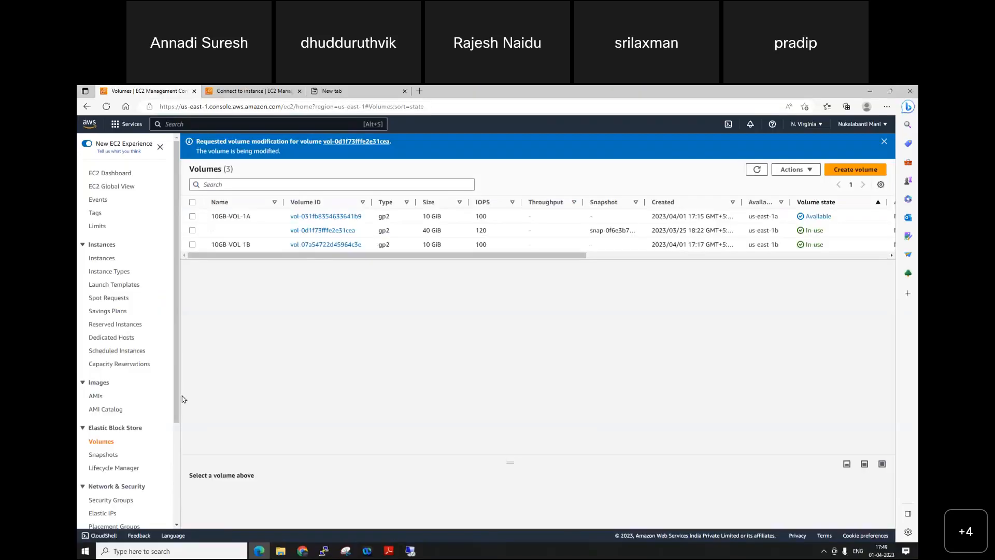
pyautogui.click(103, 454)
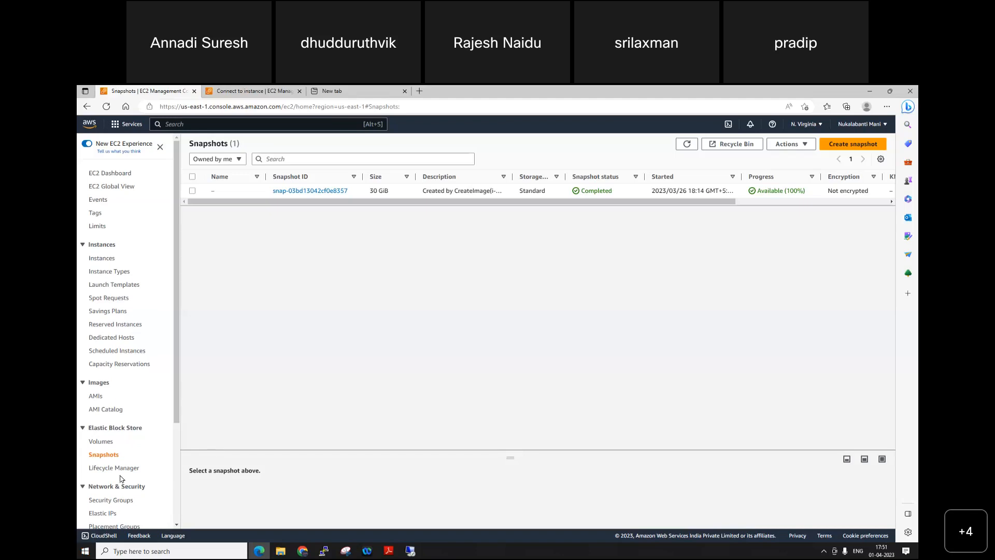
pyautogui.click(853, 144)
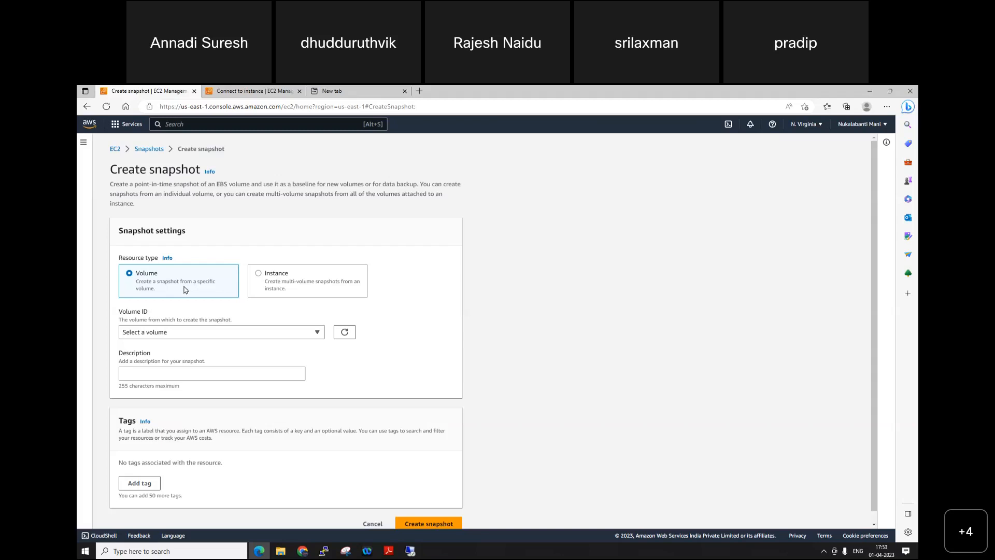
# Step: Return to the remote desktop session and create a folder named IMP on the New Volume (D:) drive
pyautogui.click(410, 551)
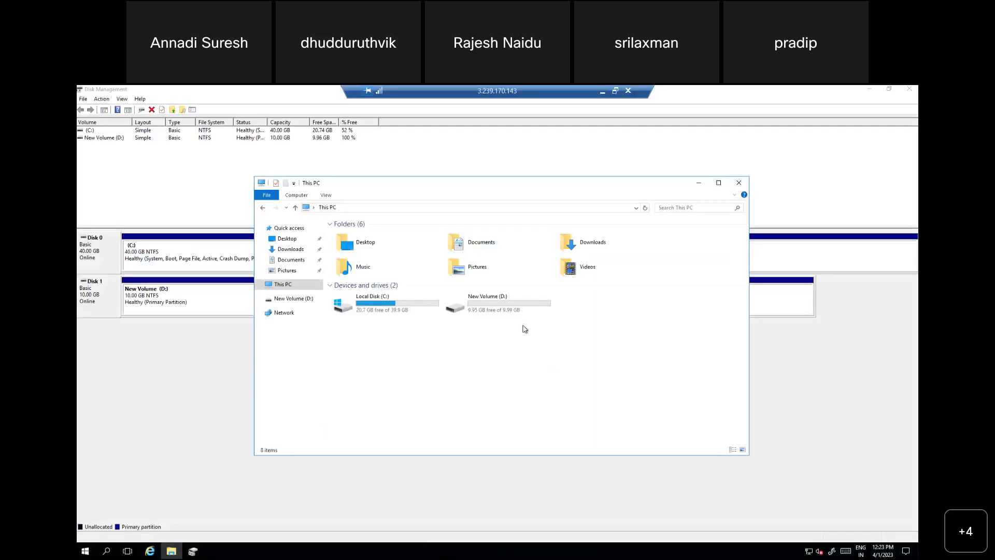
pyautogui.doubleClick(492, 305)
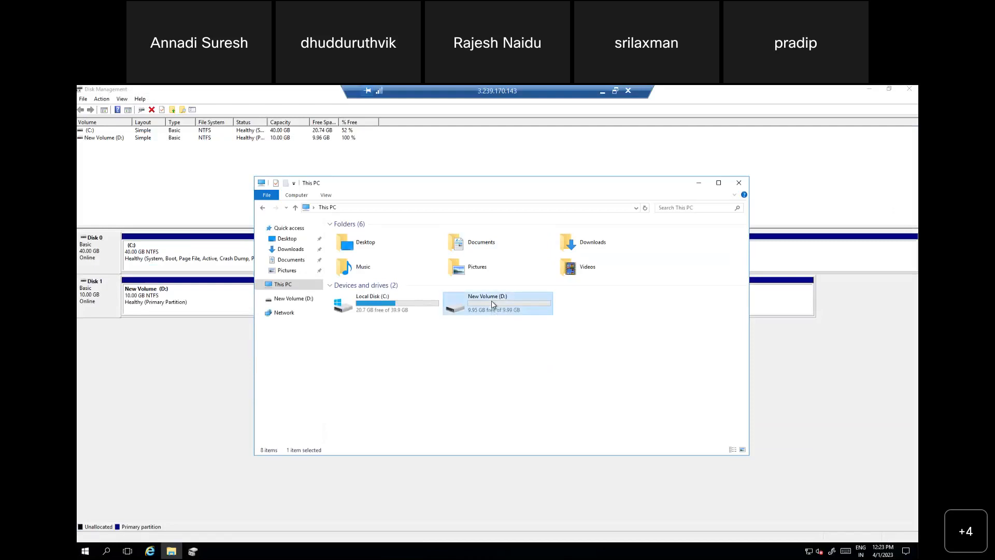
pyautogui.rightClick(377, 286)
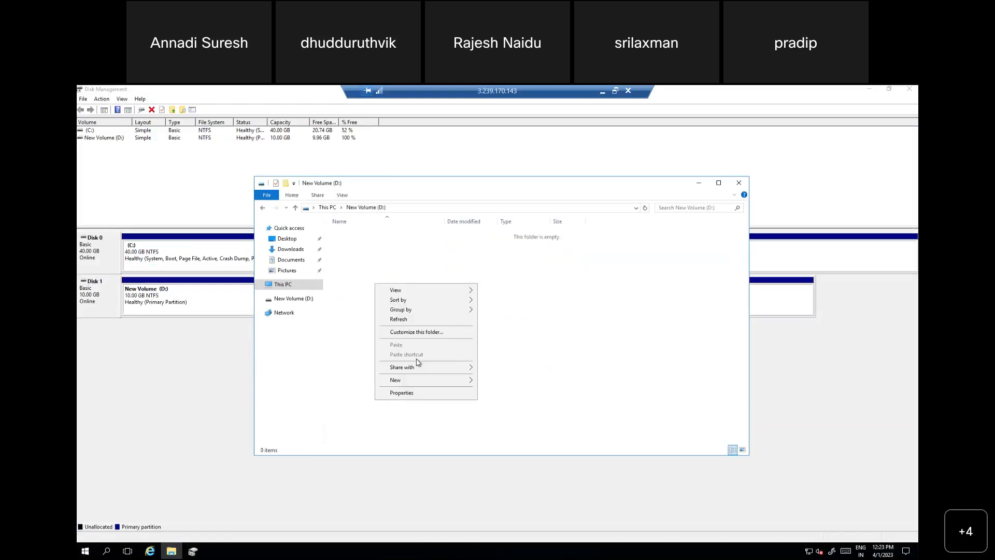
pyautogui.moveTo(427, 383)
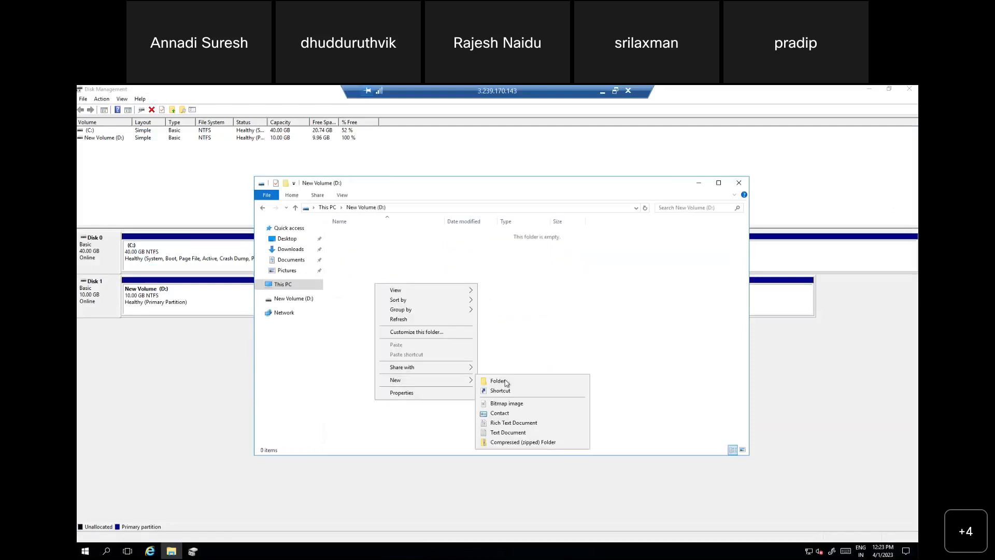
pyautogui.click(503, 381)
pyautogui.rightClick(390, 270)
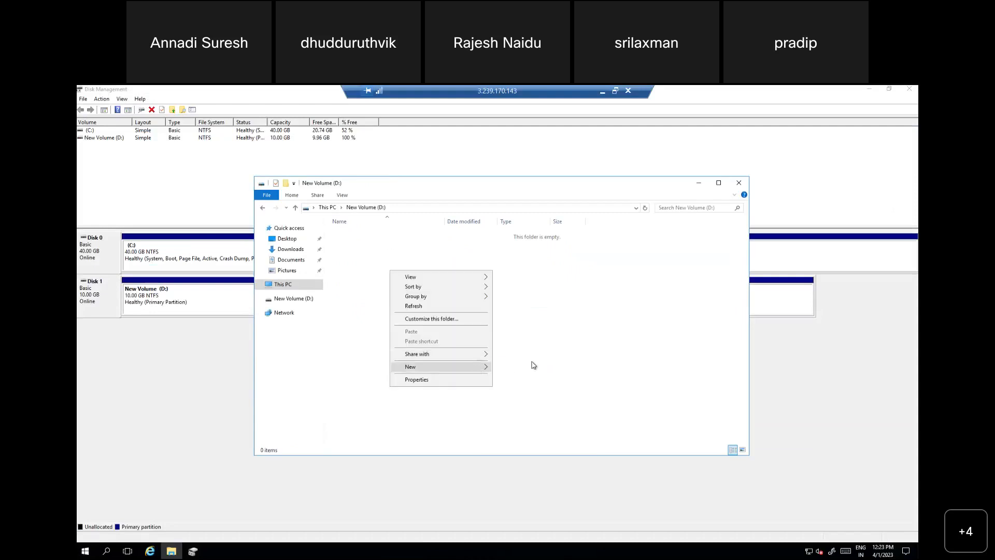
pyautogui.moveTo(481, 369)
pyautogui.click(514, 368)
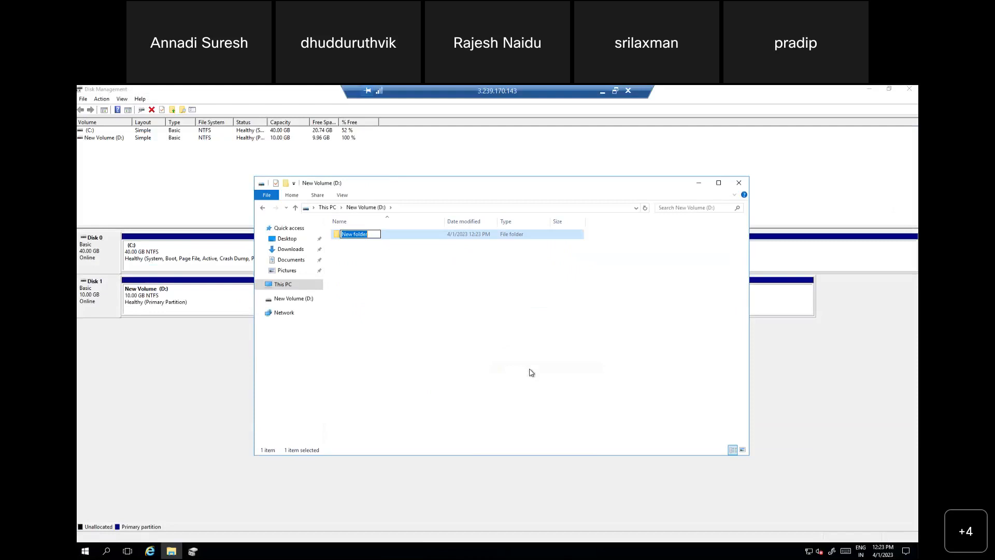
pyautogui.write('IMP')
pyautogui.press('Return')
# Step: Create a text document named data in the IMP folder and open it for editing
pyautogui.doubleClick(363, 234)
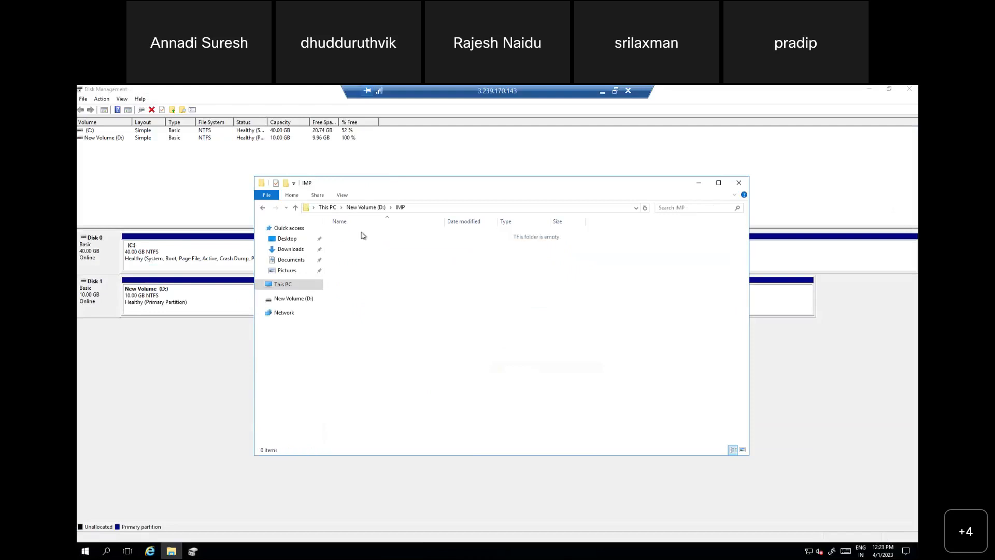
pyautogui.rightClick(385, 287)
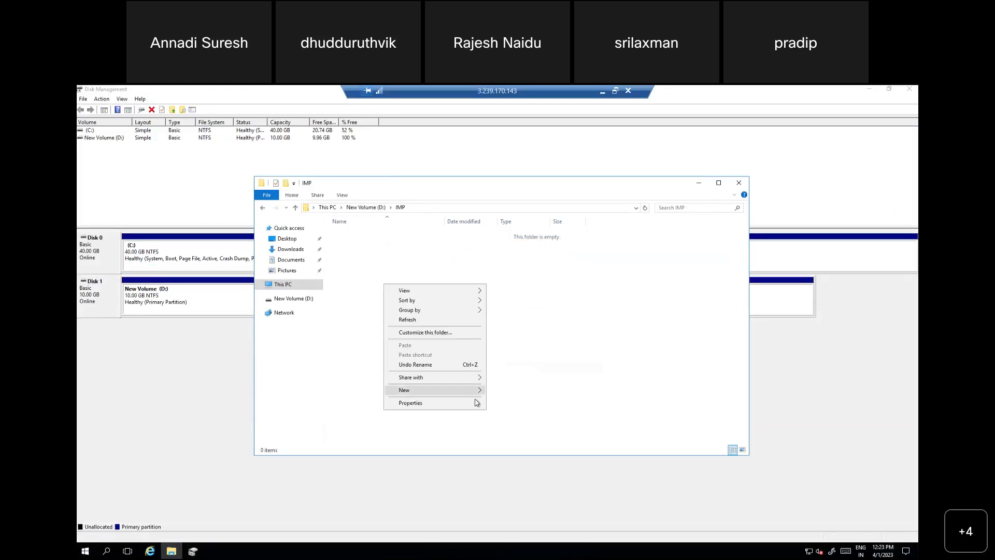
pyautogui.moveTo(477, 389)
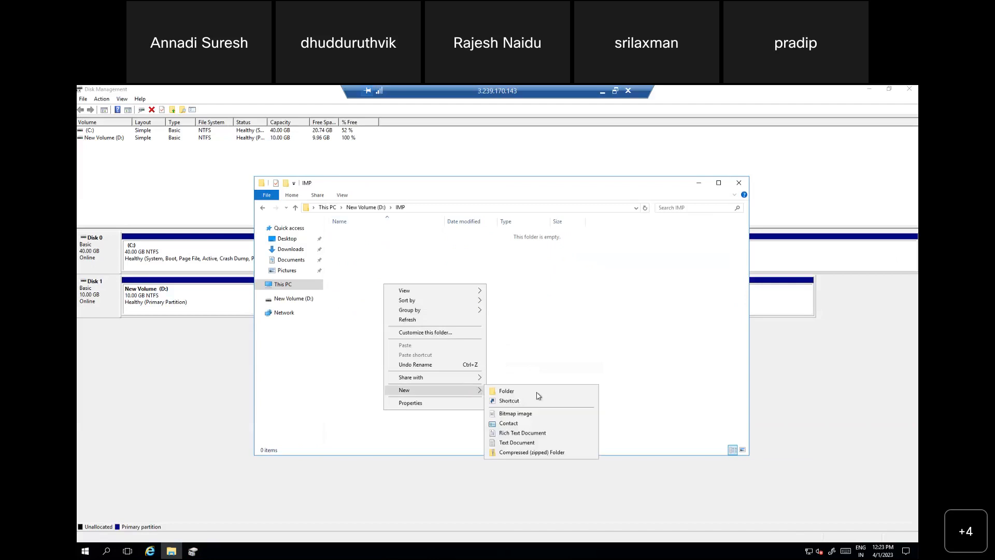
pyautogui.click(516, 443)
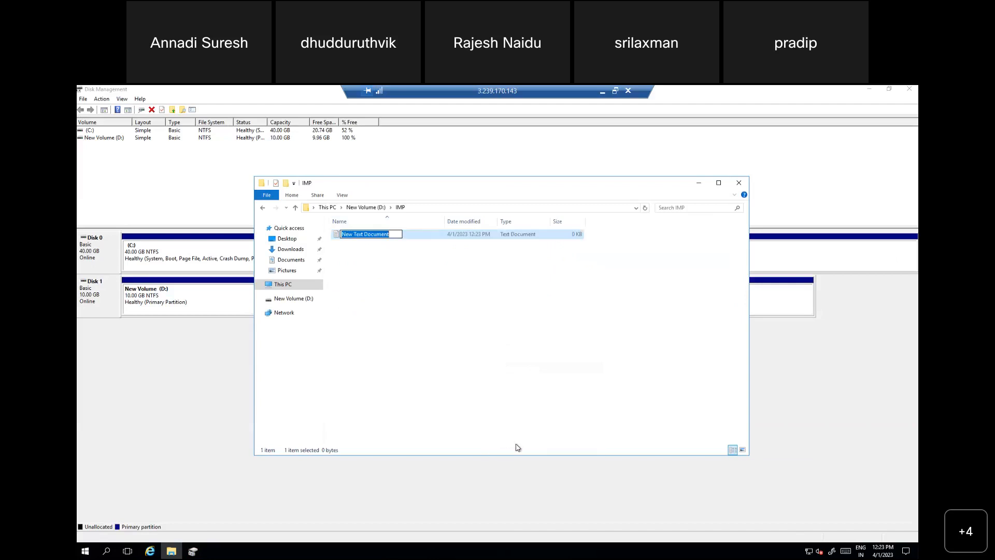
pyautogui.write('data')
pyautogui.press('Return')
pyautogui.press('Return')
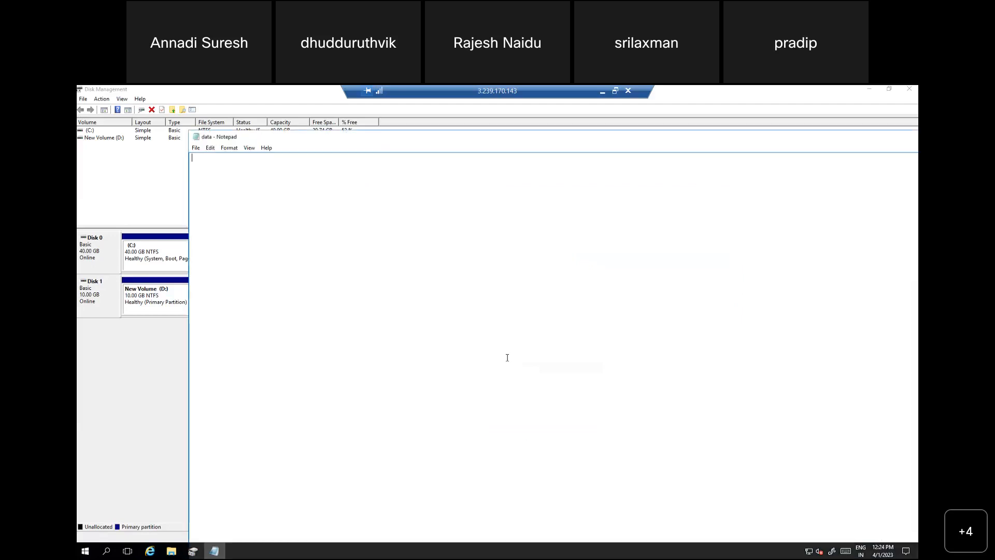
# Step: Write "veryveru imp" in the data file, save it, and close Notepad and File Explorer
pyautogui.write('veryveru')
pyautogui.write(' imp')
pyautogui.click(876, 189)
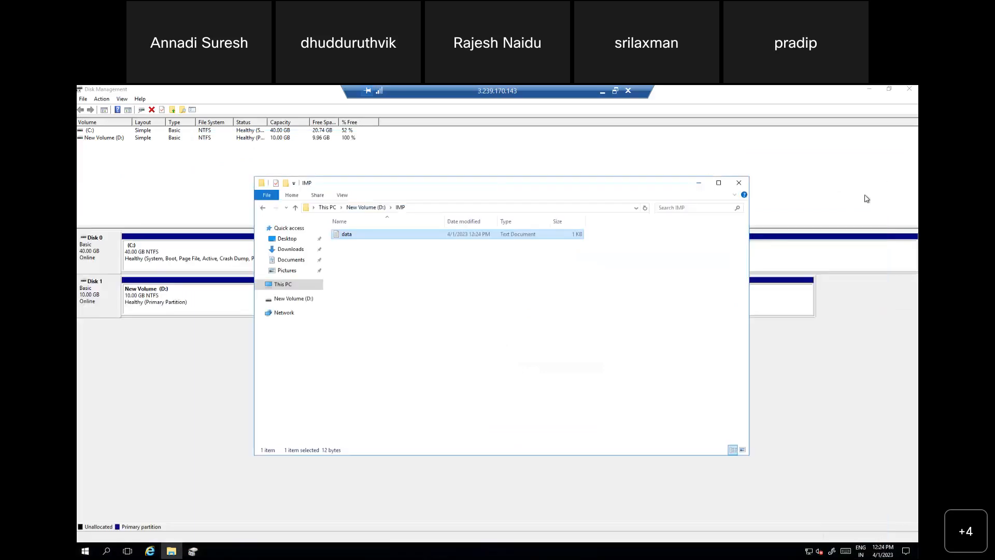
pyautogui.click(562, 306)
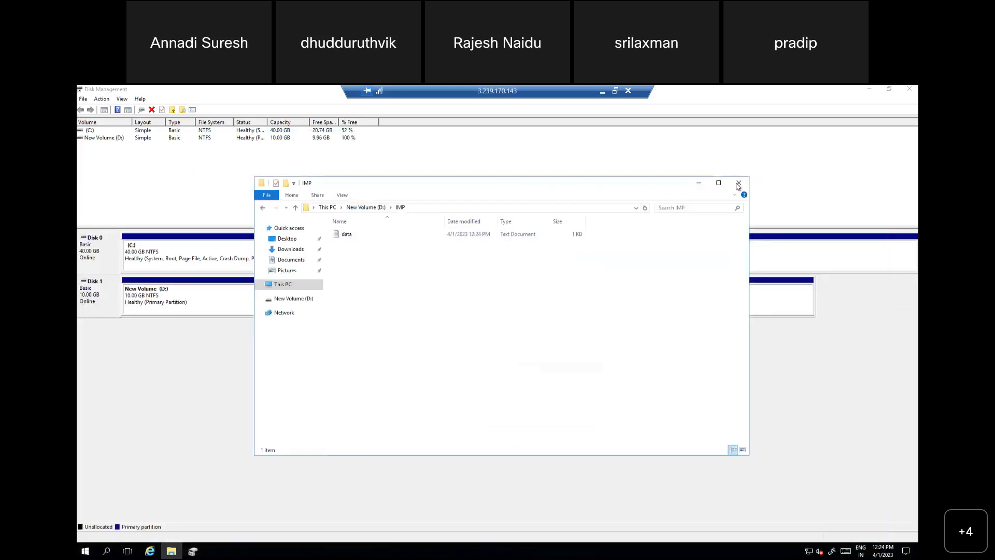
pyautogui.click(739, 185)
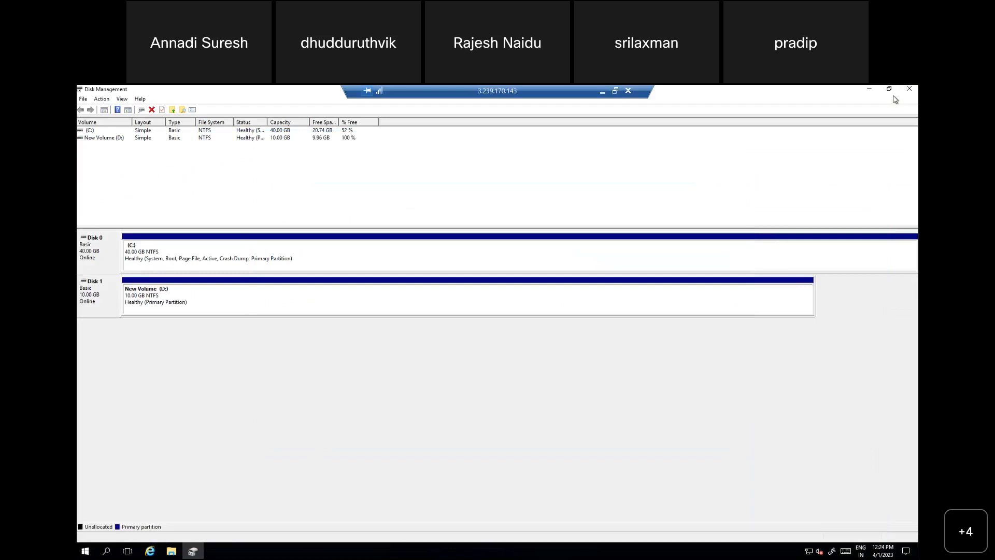
# Step: Switch to the AWS console and open the snapshot creation form for the volume 10GB-VOL-1B
pyautogui.click(601, 91)
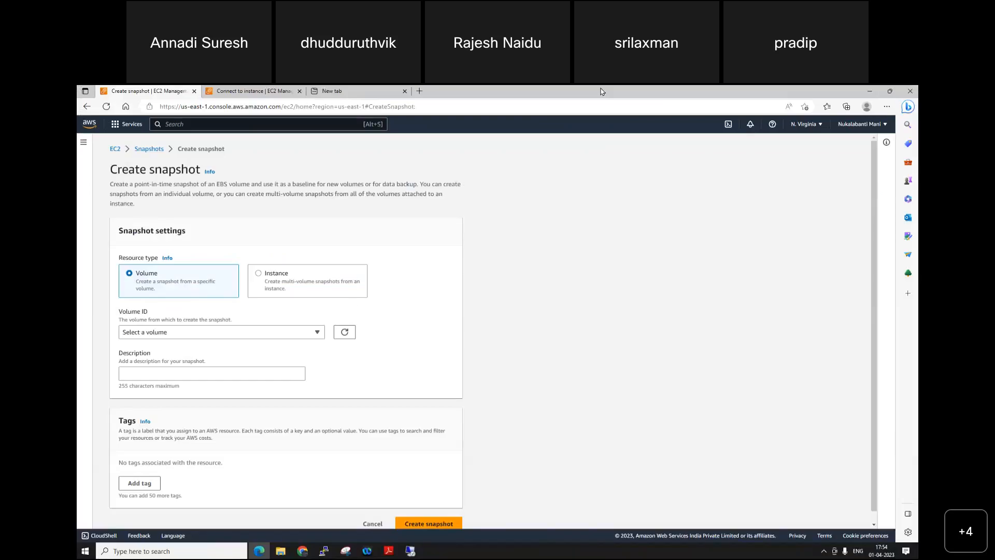
pyautogui.click(145, 154)
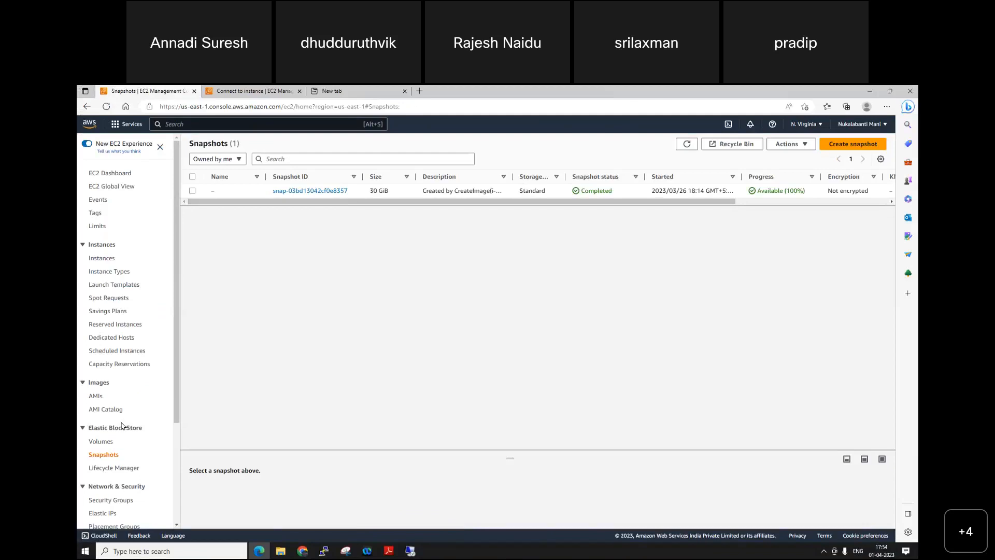
pyautogui.click(105, 440)
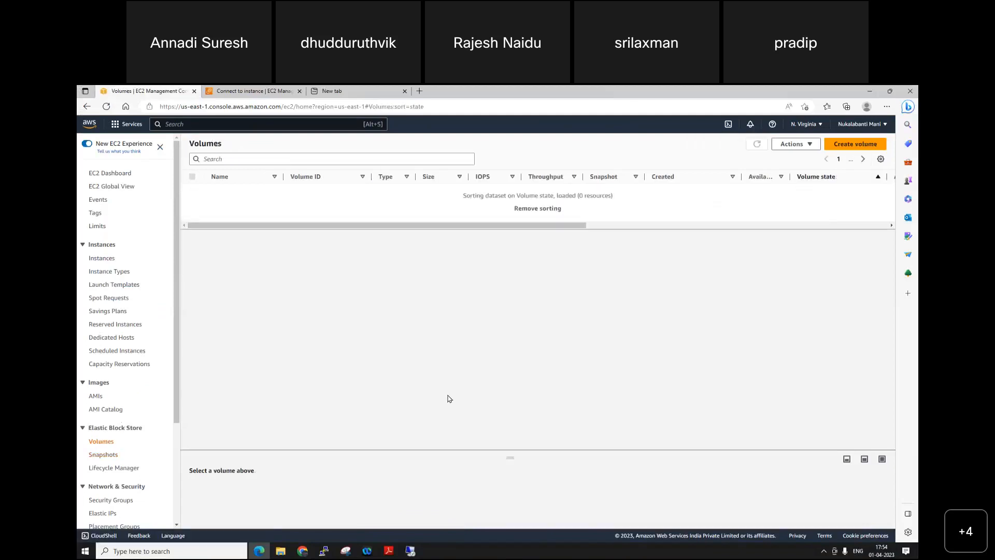
pyautogui.click(192, 219)
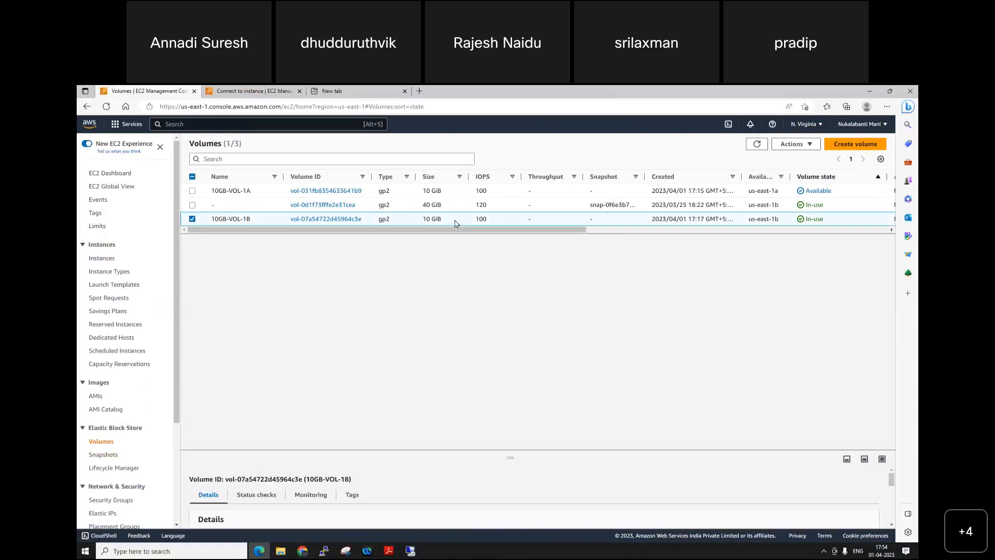
pyautogui.click(794, 145)
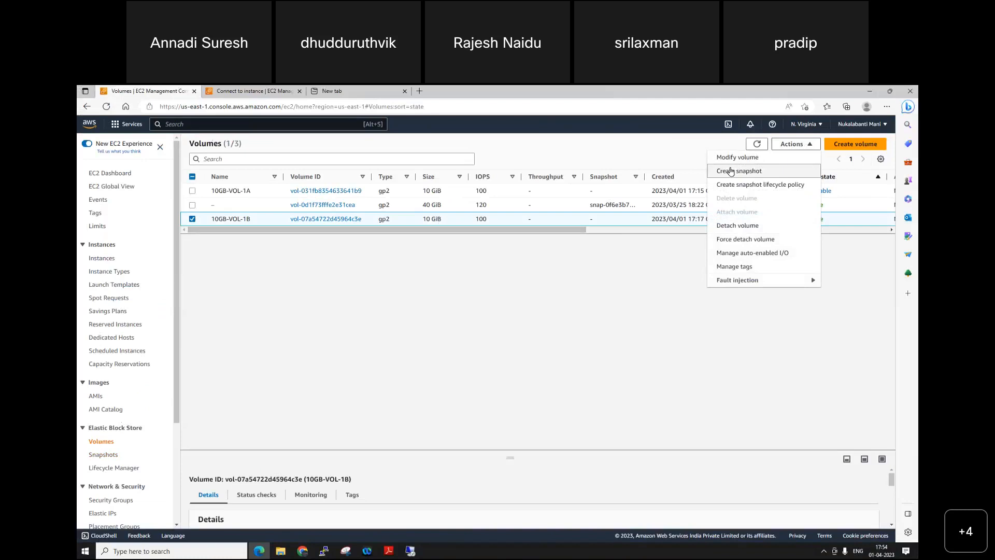
pyautogui.click(732, 171)
# Step: Describe the snapshot as "D drive snapshot" and add a tag with key Name and value "D drive Snapshot data"
pyautogui.click(170, 287)
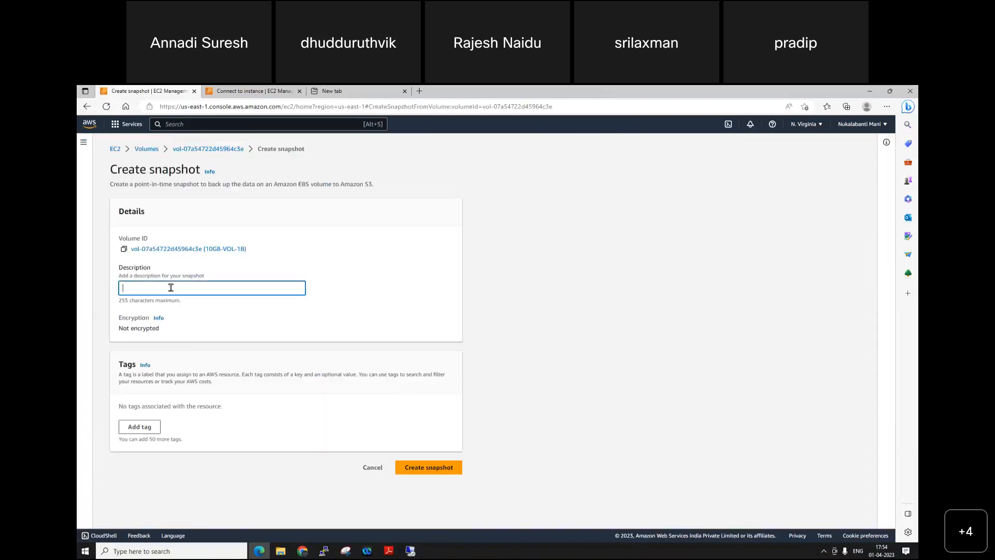
pyautogui.write('D drive snapshot')
pyautogui.click(140, 428)
pyautogui.write('Name')
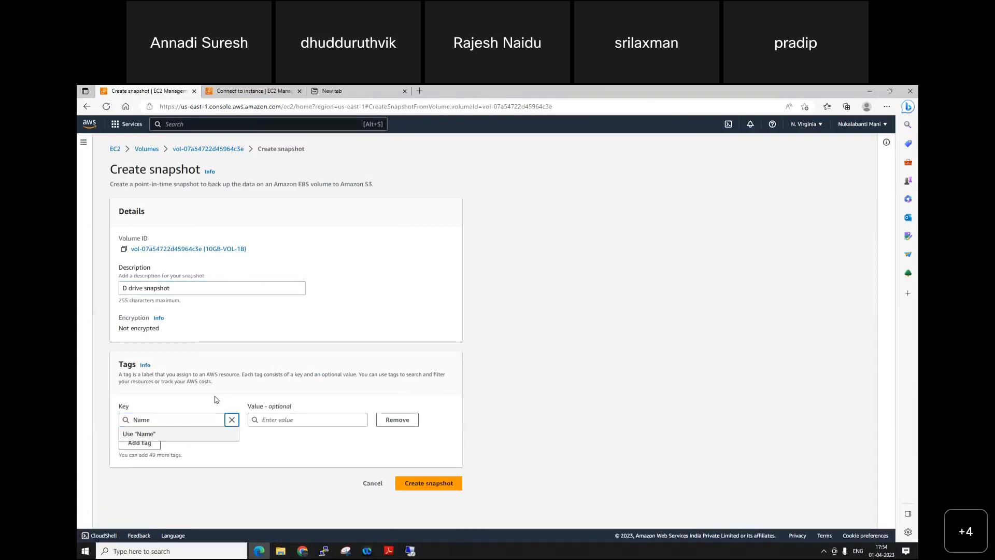
pyautogui.press('Tab')
pyautogui.write('D')
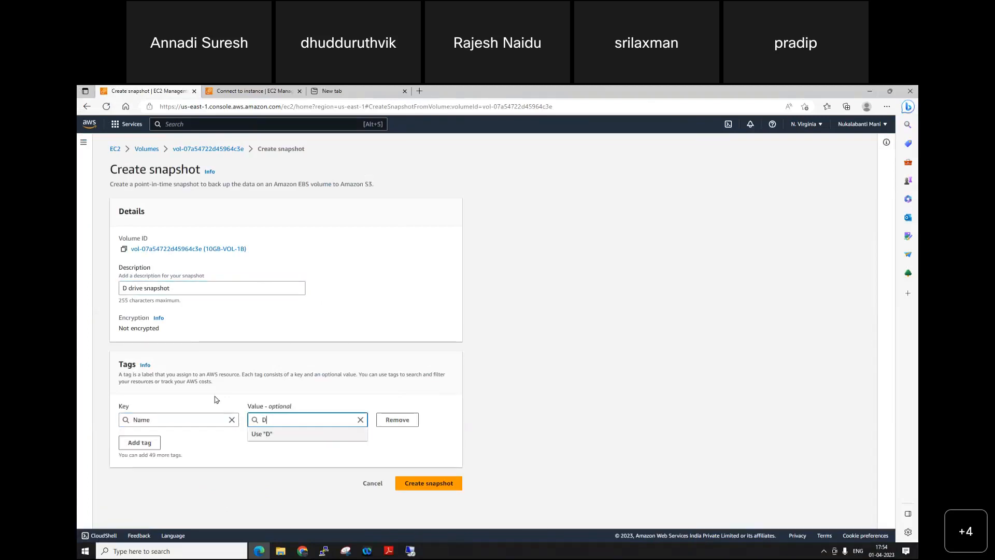
pyautogui.write(' drive Snapsot')
pyautogui.press('BackSpace')
pyautogui.write('hot data')
# Step: Create the snapshot and refresh the Snapshots list to check its progress
pyautogui.click(430, 485)
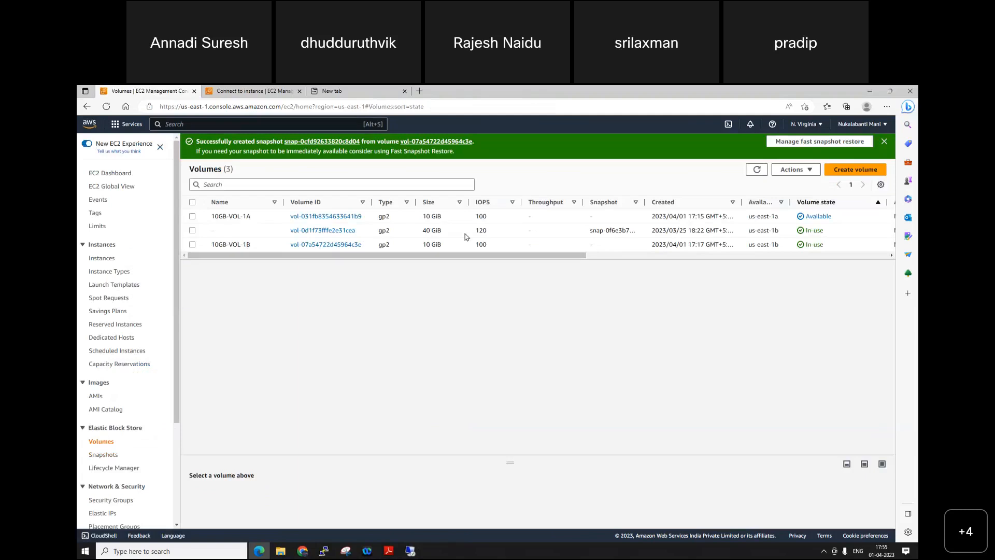
pyautogui.click(103, 458)
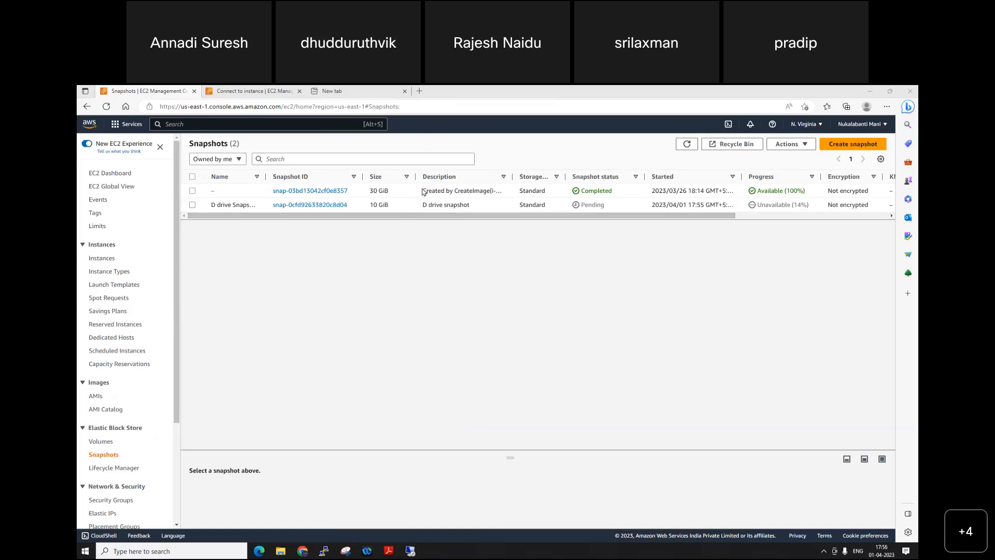
pyautogui.click(687, 144)
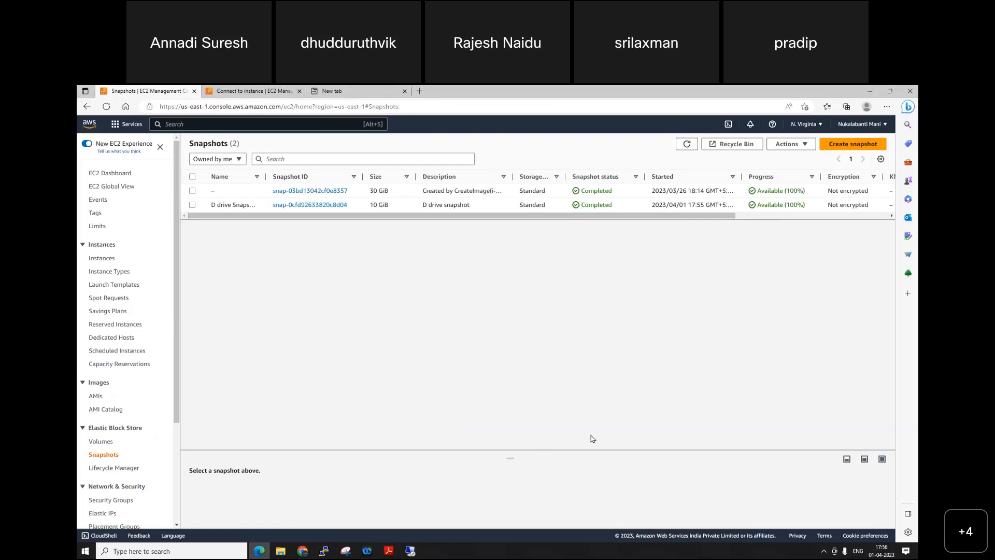
# Step: Return to the remote desktop session and open the data file from the IMP folder on the D: drive
pyautogui.click(410, 551)
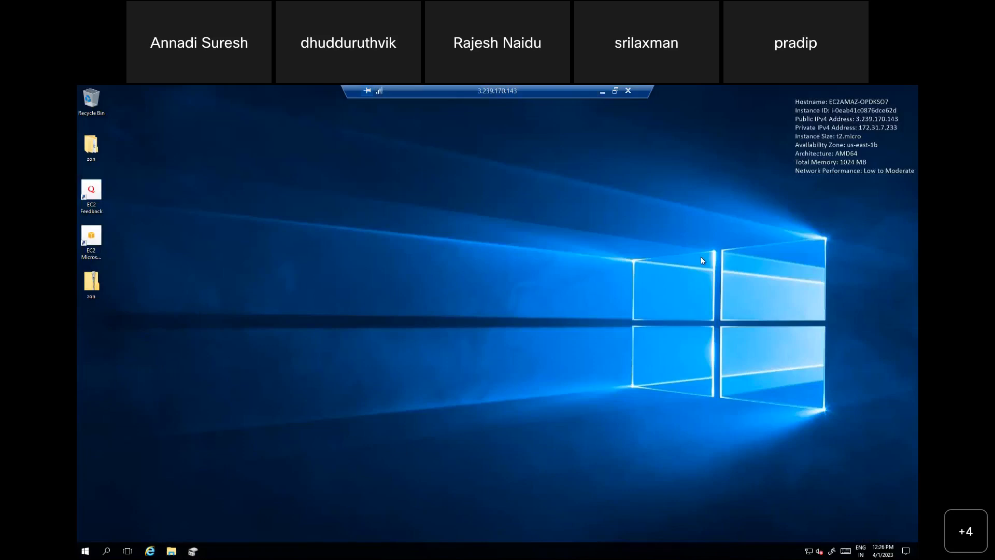
pyautogui.press('super+e')
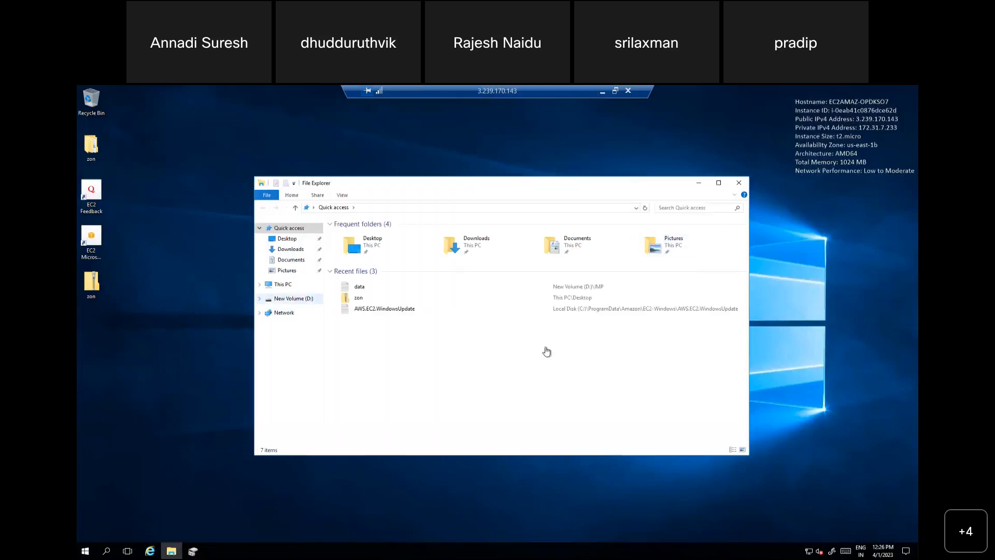
pyautogui.click(294, 298)
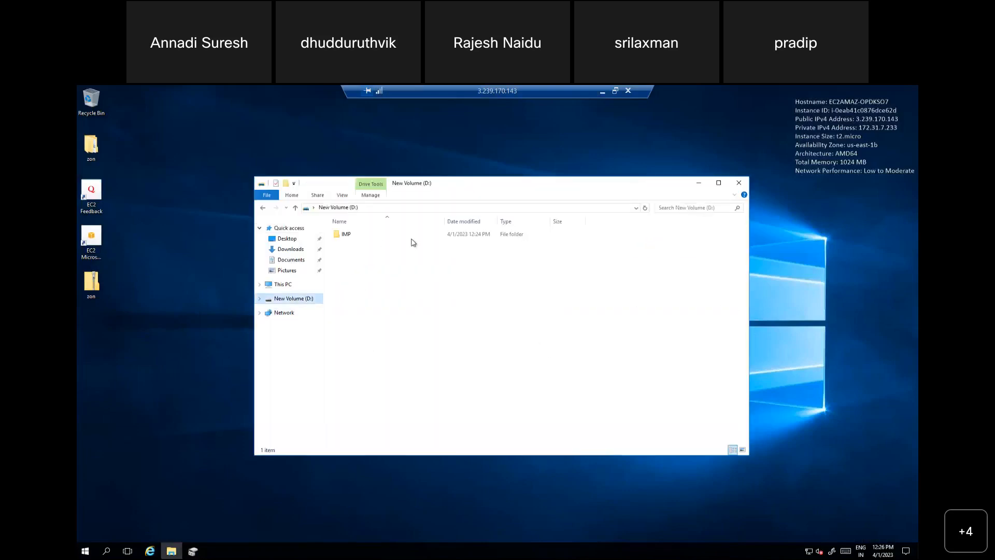
pyautogui.click(357, 238)
pyautogui.doubleClick(357, 237)
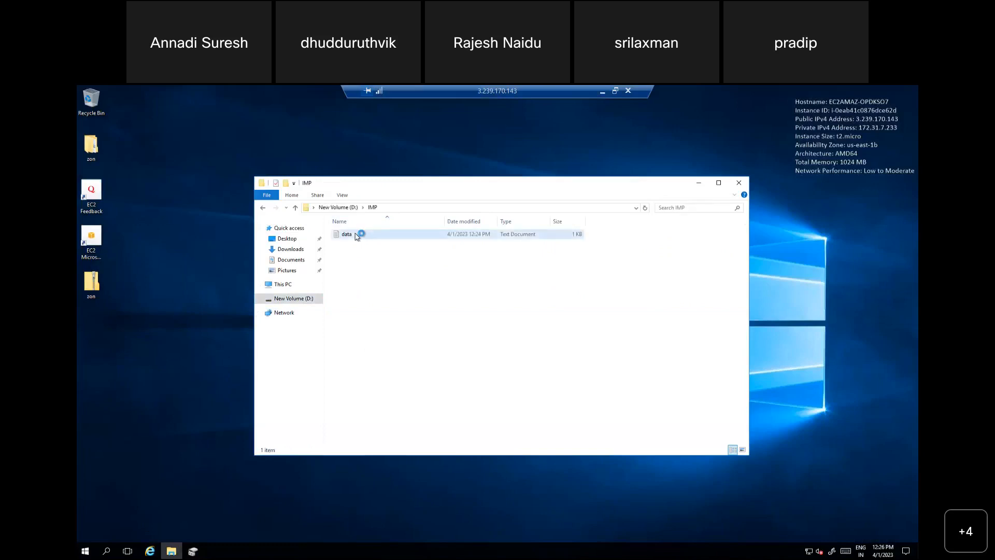
pyautogui.doubleClick(360, 235)
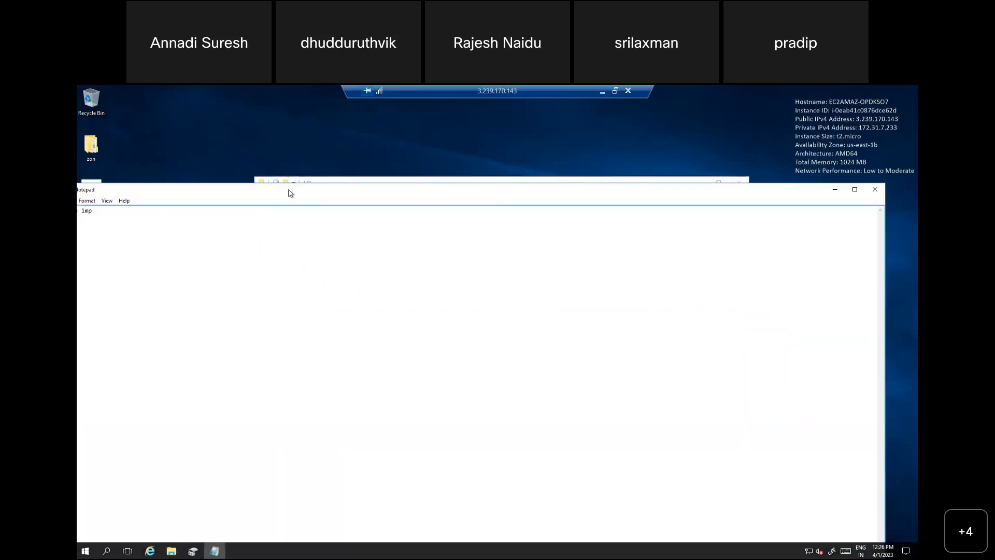
pyautogui.moveTo(301, 194); pyautogui.dragTo(532, 243)
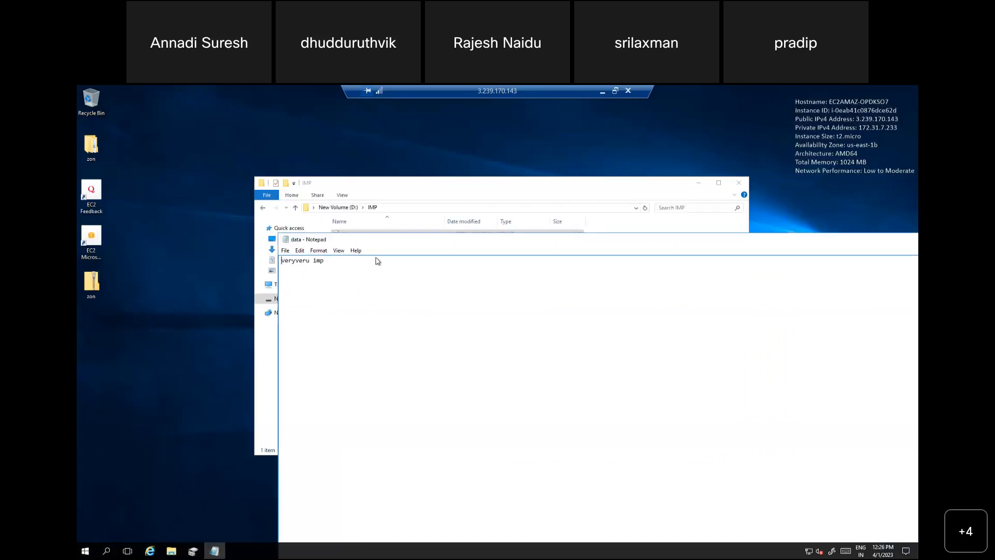
# Step: Delete all text in the data file, save it and close Notepad
pyautogui.hotkey('ctrl', 'a')
pyautogui.press('Delete')
pyautogui.moveTo(799, 242); pyautogui.dragTo(636, 188)
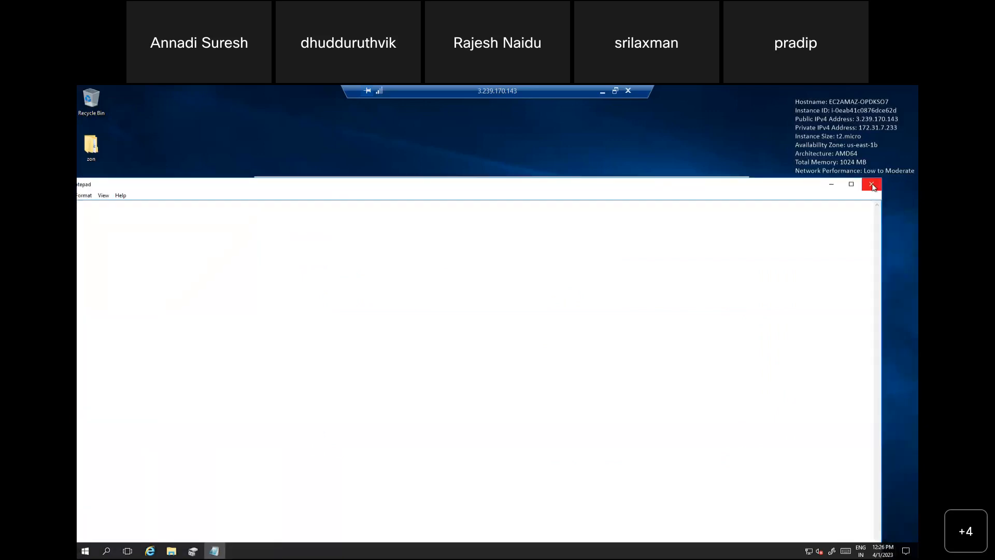
pyautogui.click(871, 182)
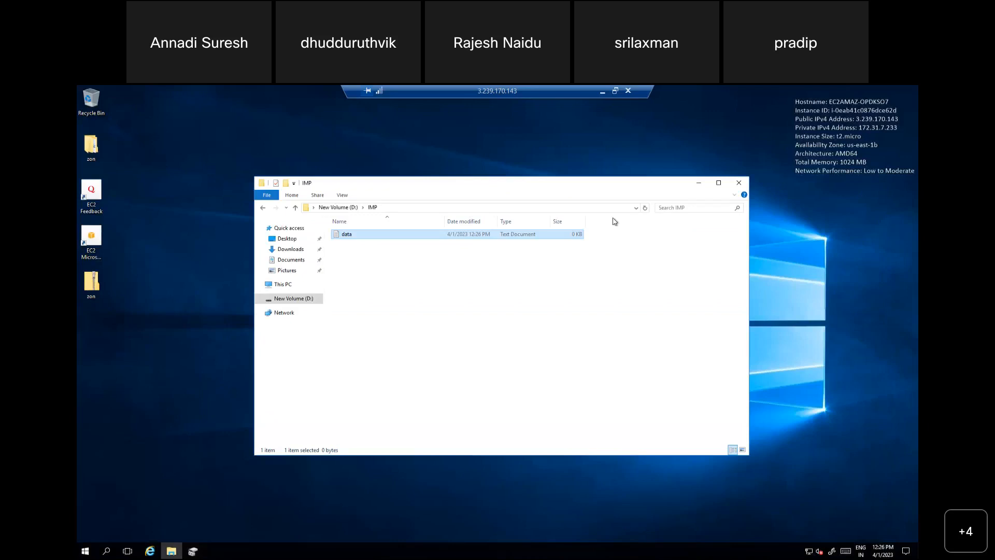
# Step: Reopen the data file to check its content, then close Notepad and File Explorer
pyautogui.doubleClick(369, 235)
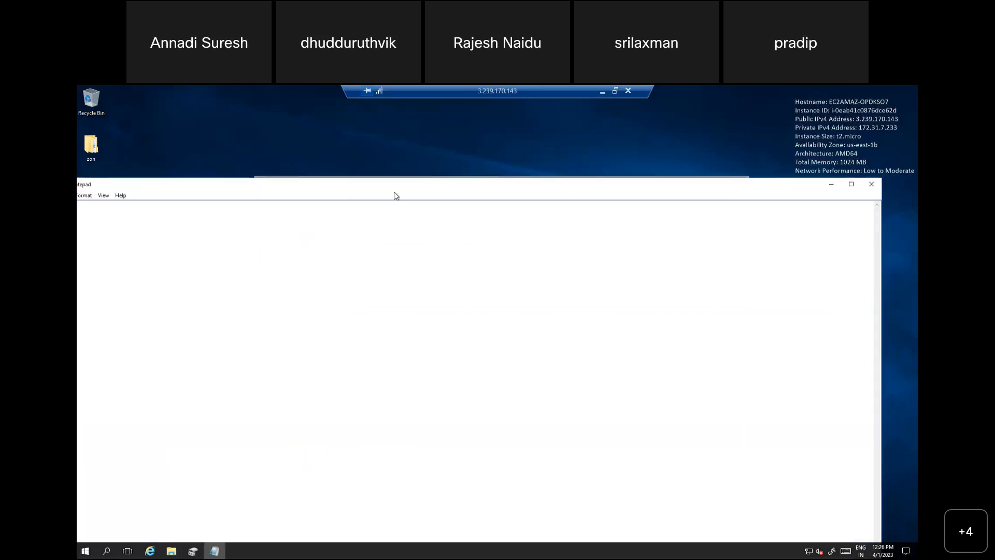
pyautogui.moveTo(594, 200); pyautogui.dragTo(517, 198)
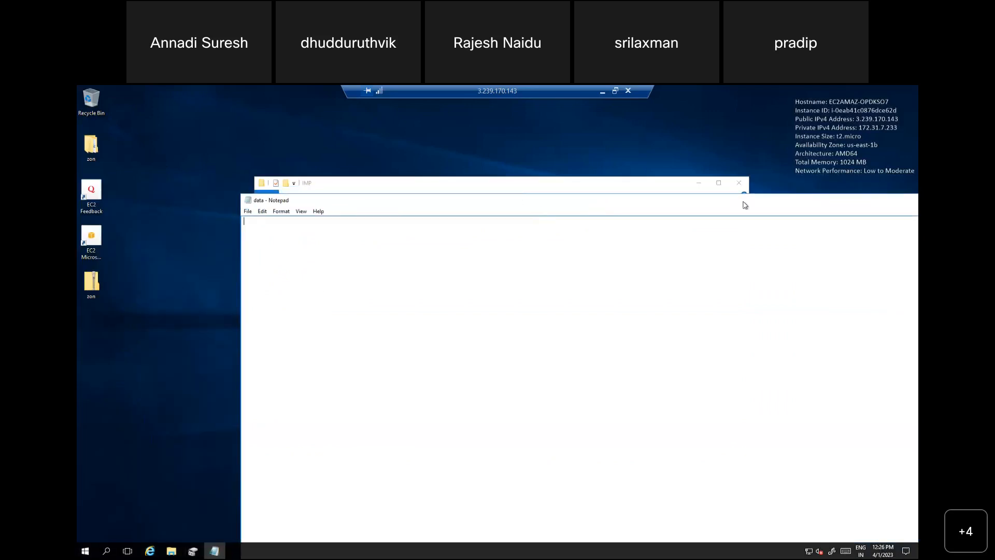
pyautogui.moveTo(760, 199); pyautogui.dragTo(657, 195)
pyautogui.click(851, 193)
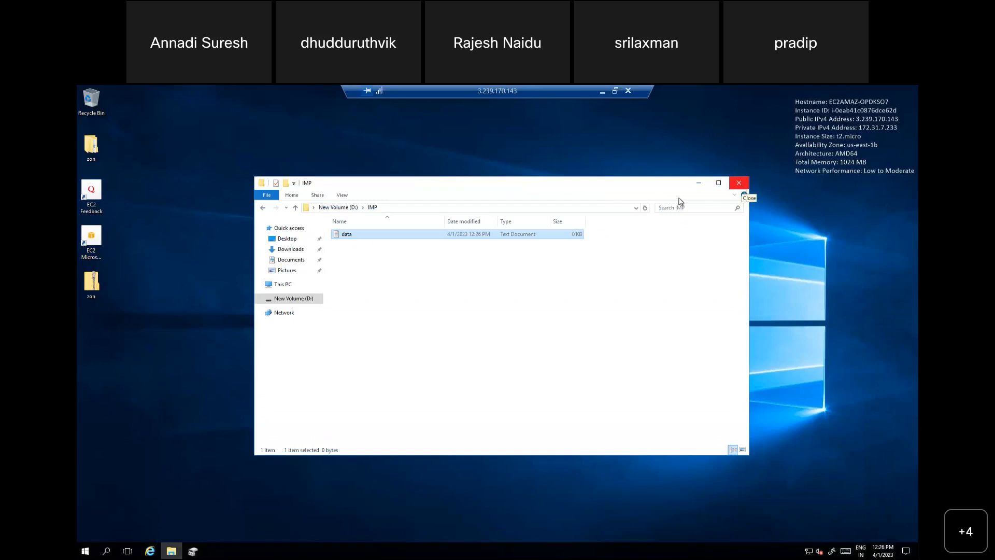
pyautogui.click(739, 182)
# Step: Switch to the EC2 console, detach the 10GB-VOL-1B volume and refresh the Volumes list to check its state
pyautogui.click(603, 91)
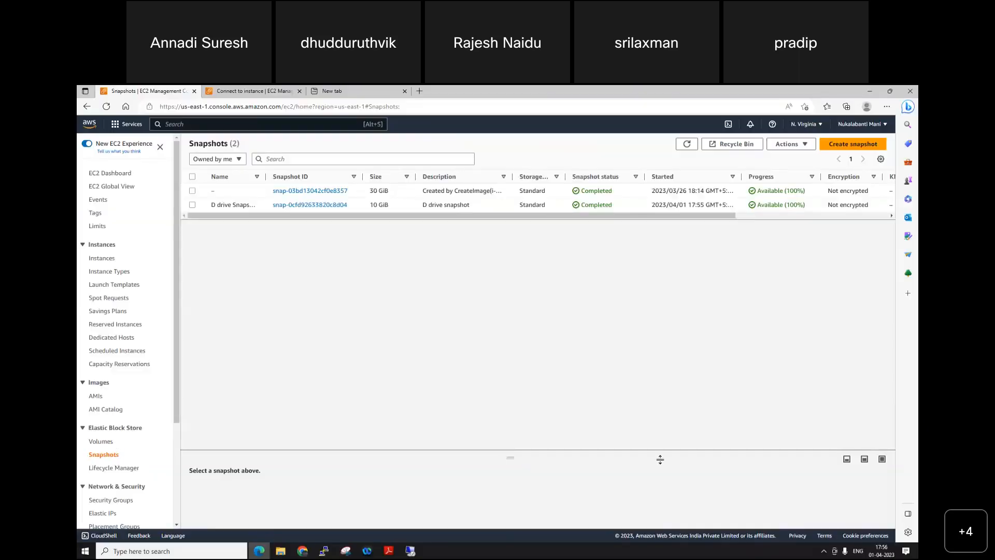
pyautogui.click(101, 442)
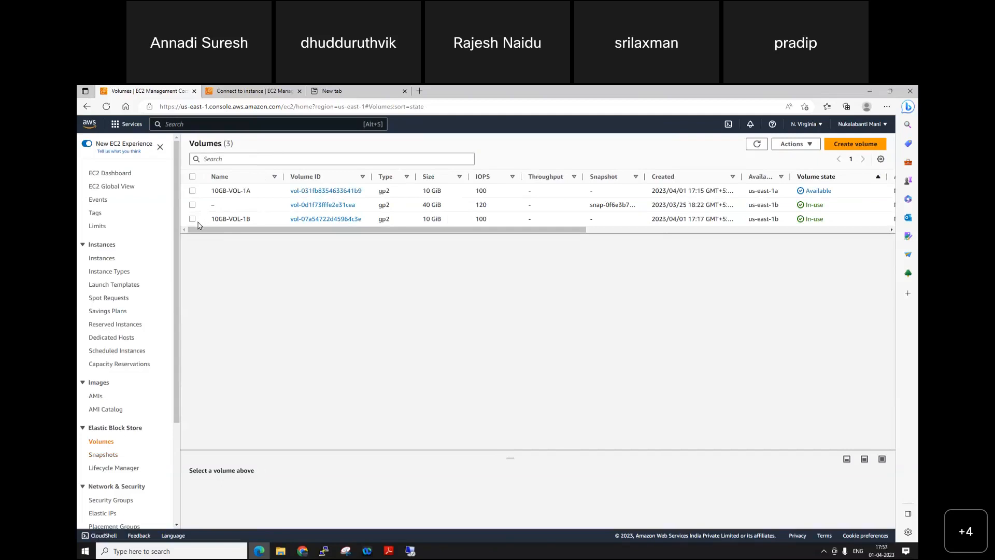
pyautogui.click(263, 220)
pyautogui.click(797, 144)
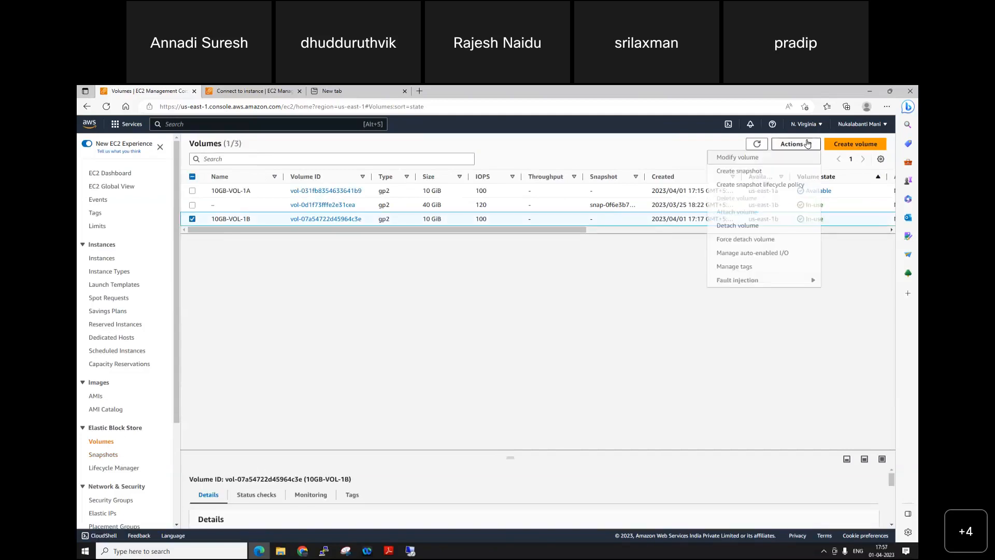
pyautogui.click(736, 228)
pyautogui.click(638, 373)
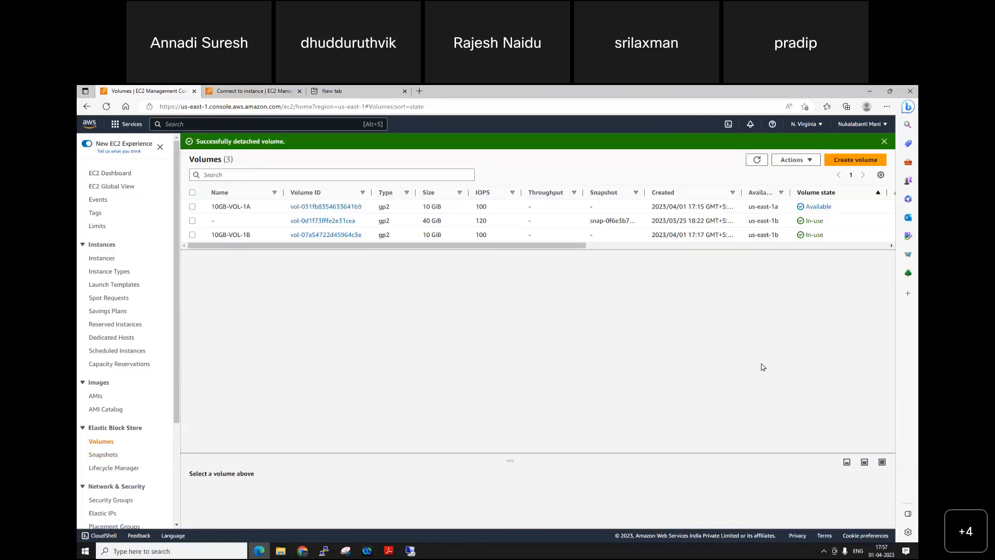
pyautogui.click(757, 160)
pyautogui.click(758, 160)
pyautogui.click(758, 160)
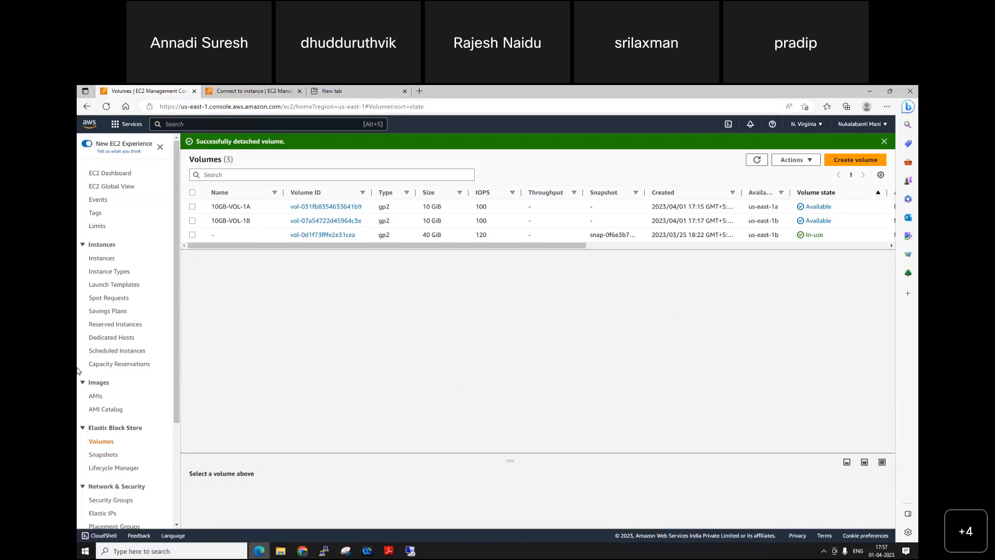
# Step: Start creating a volume from the D drive Snapshot data snapshot, with the availability zone set to us-east-1b
pyautogui.click(103, 454)
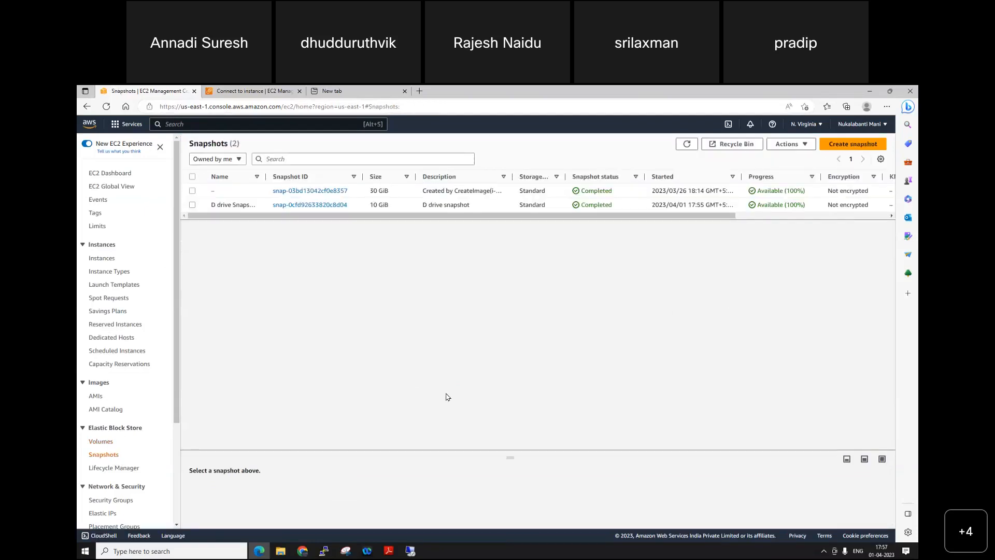
pyautogui.moveTo(265, 177); pyautogui.dragTo(319, 178)
pyautogui.click(192, 205)
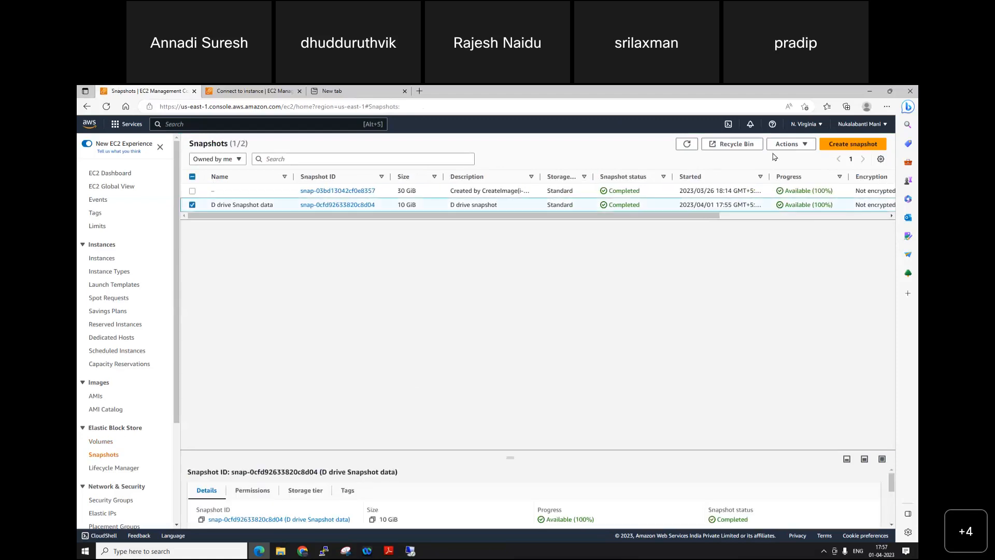
pyautogui.click(783, 146)
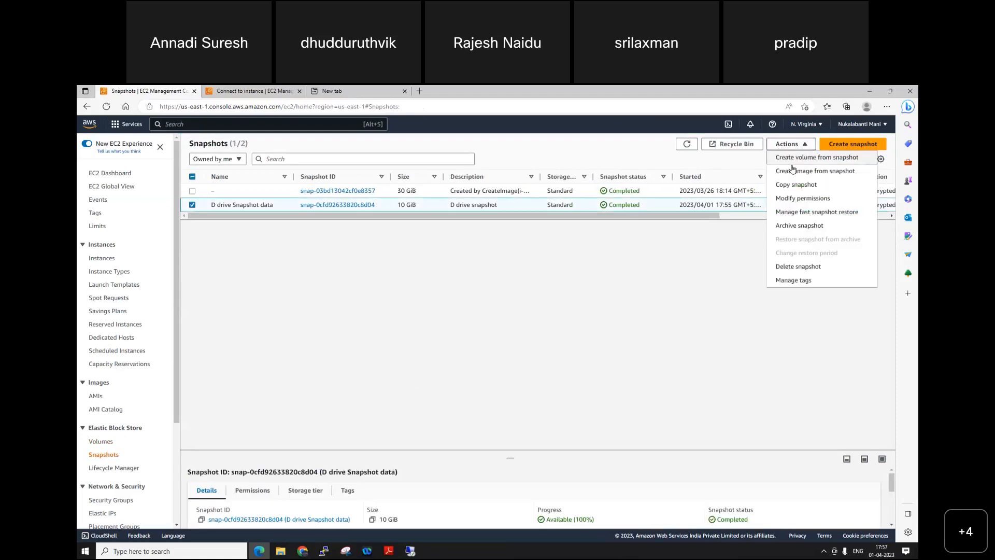
pyautogui.click(801, 159)
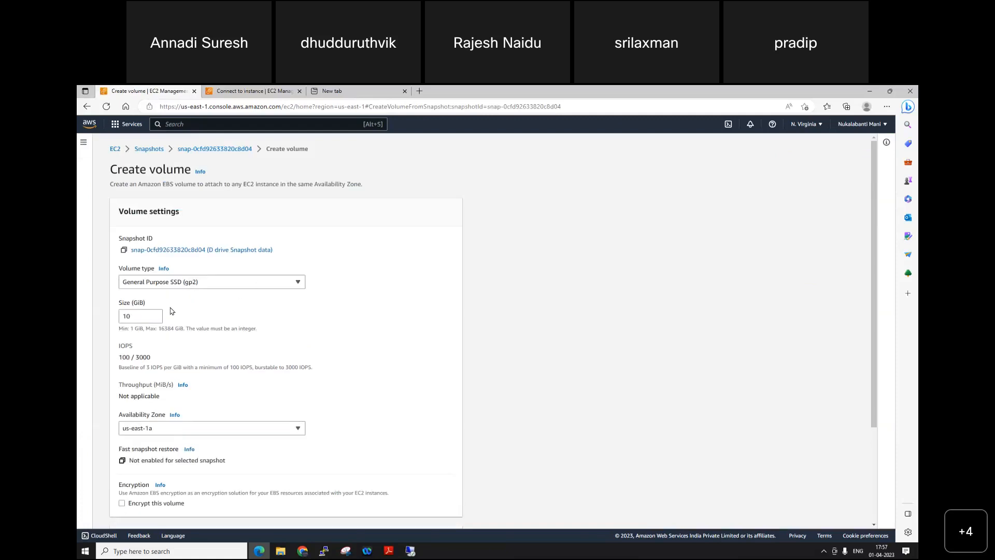
pyautogui.scroll(-1, 240, 433)
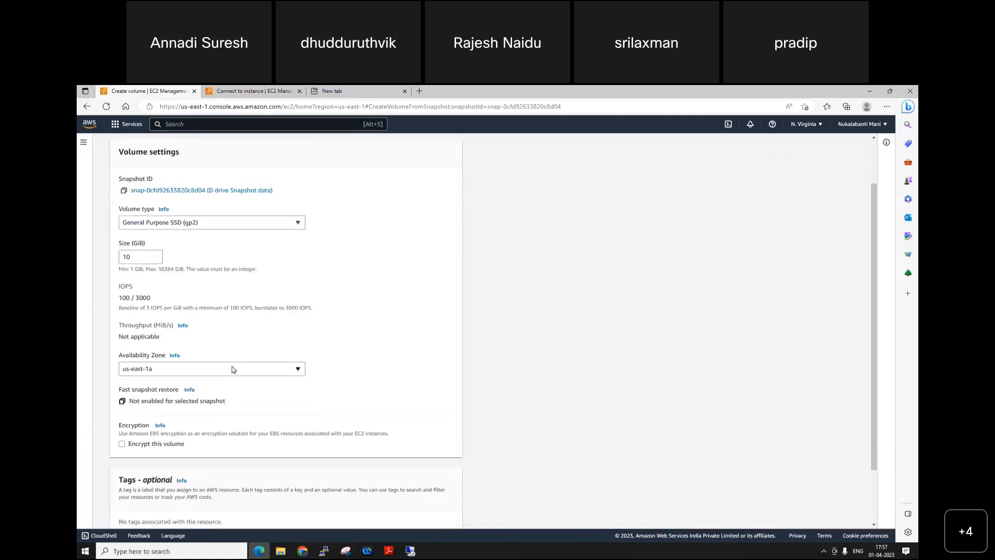
pyautogui.click(233, 369)
pyautogui.click(152, 411)
pyautogui.scroll(-1, 291, 428)
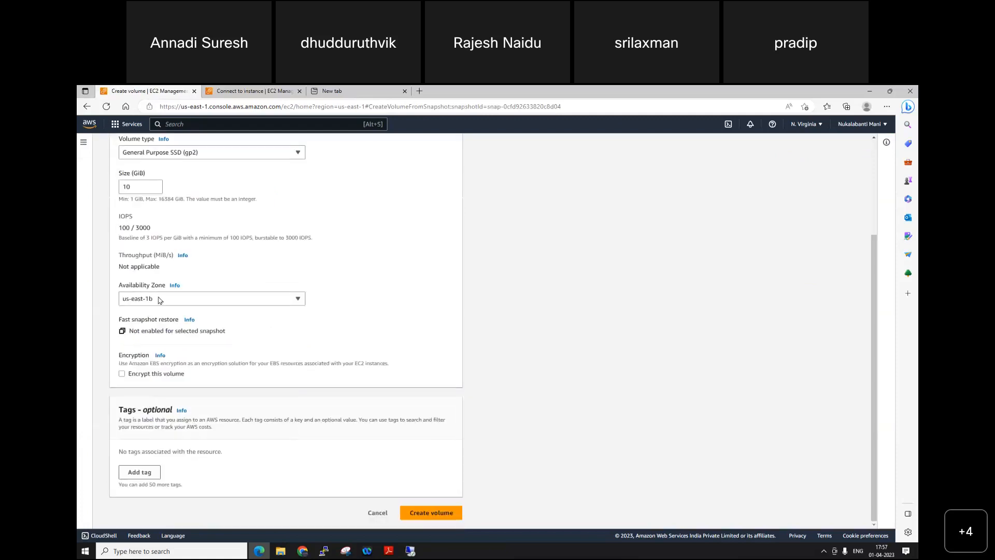
# Step: Add a Name tag with the value "D Drive Vol From Snapshot" and create the volume
pyautogui.click(148, 472)
pyautogui.write('Name')
pyautogui.press('Tab')
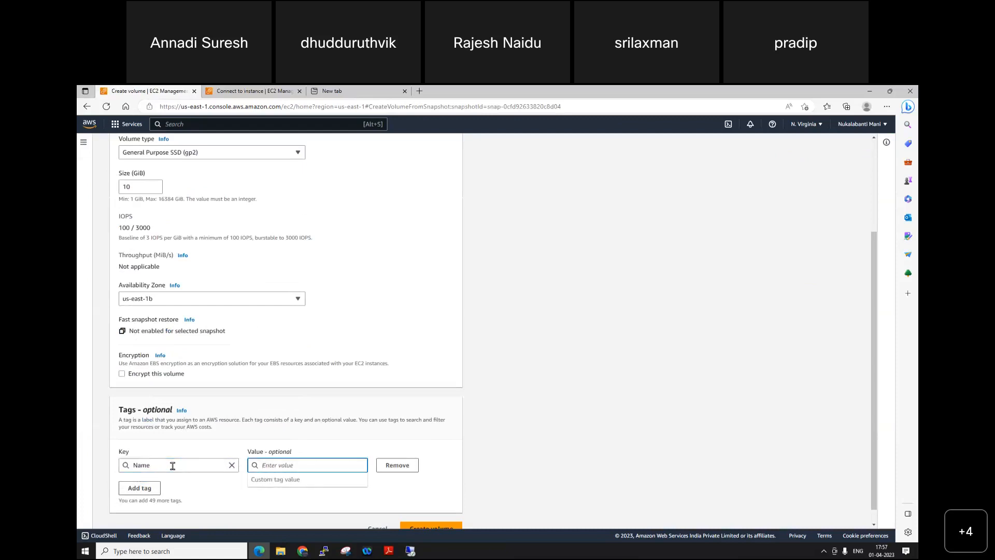
pyautogui.write('D rve')
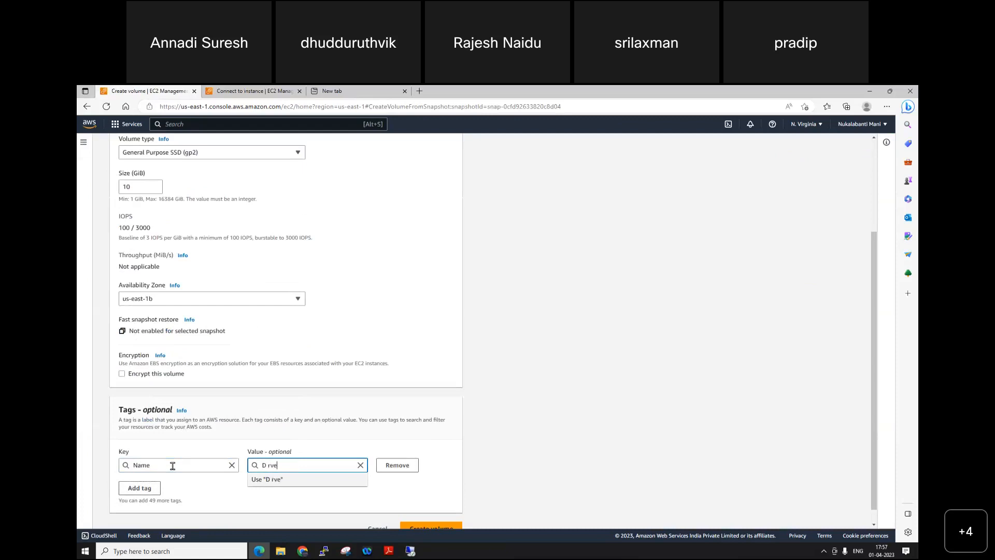
pyautogui.press('BackSpace')
pyautogui.press('BackSpace')
pyautogui.press('BackSpace')
pyautogui.write('Drive VoilFrom Snapshot')
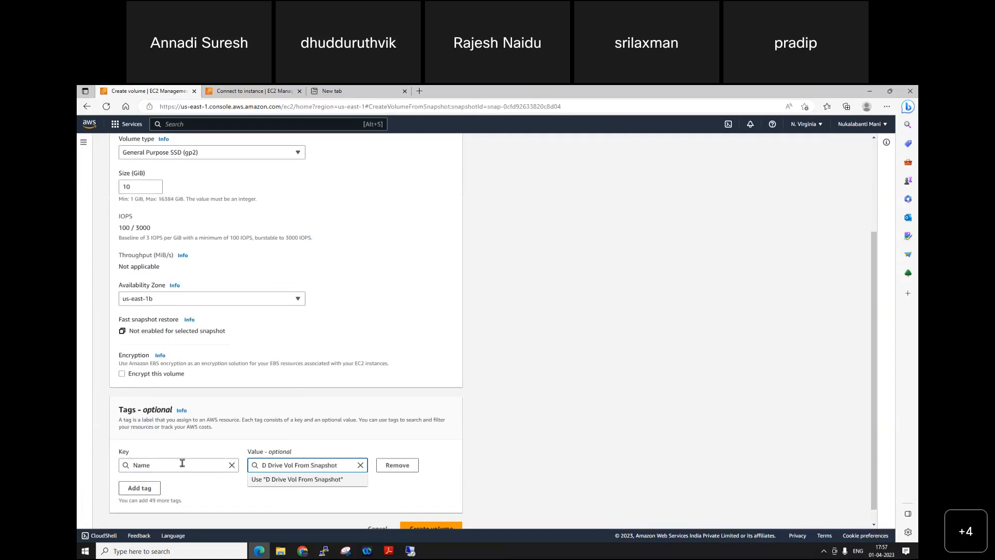
pyautogui.scroll(-1, 478, 499)
pyautogui.click(439, 512)
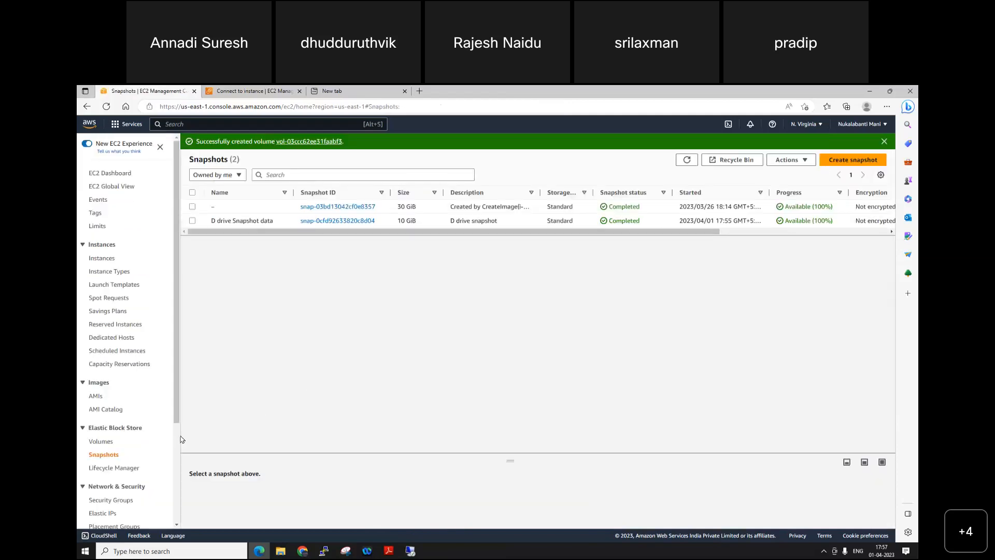
# Step: Refresh the Volumes list, with its Name column widened, and select the D Drive Vol From Snapshot volume
pyautogui.click(105, 442)
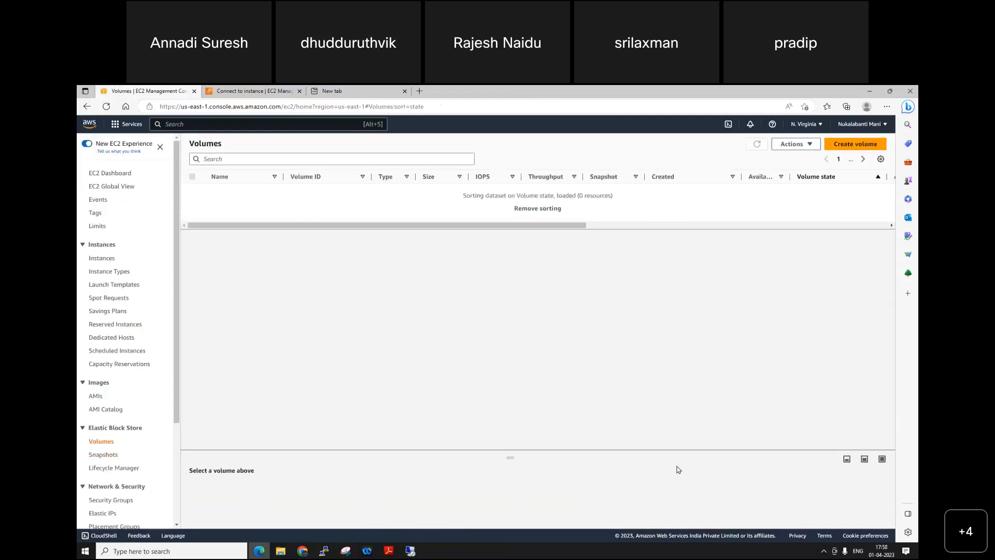
pyautogui.click(757, 145)
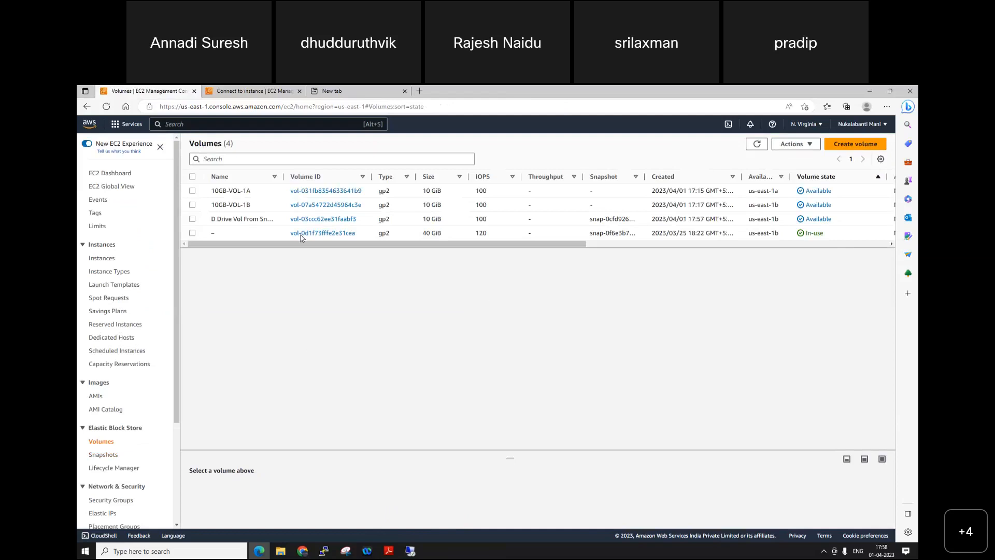
pyautogui.moveTo(284, 175); pyautogui.dragTo(321, 176)
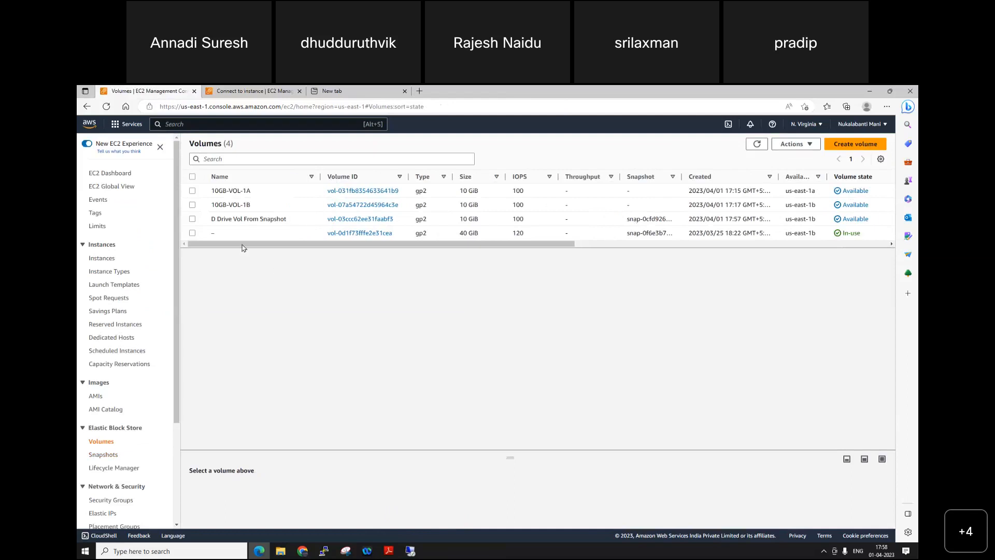
pyautogui.click(192, 220)
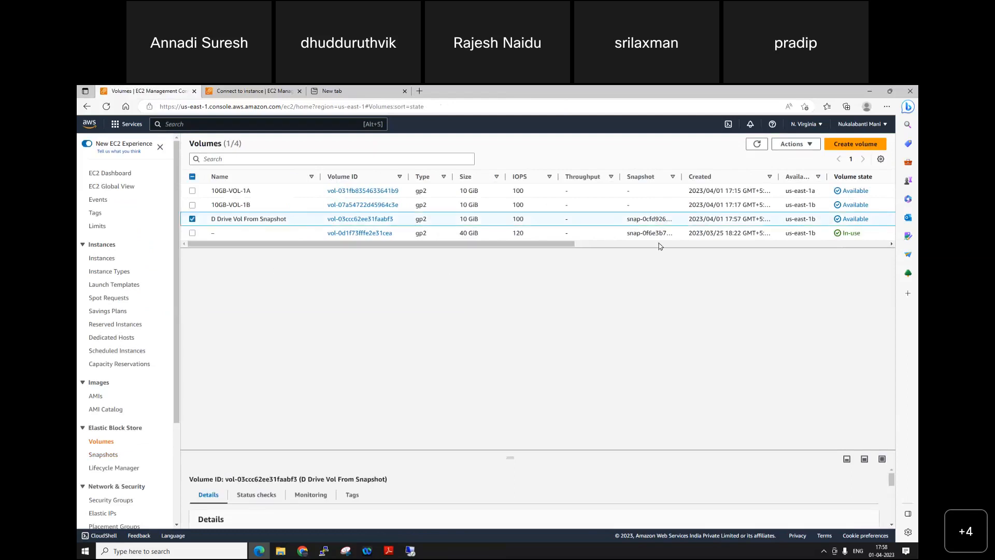
# Step: Switch to the remote desktop session to check which drives This PC lists, then return to the EC2 console
pyautogui.click(411, 551)
pyautogui.click(171, 551)
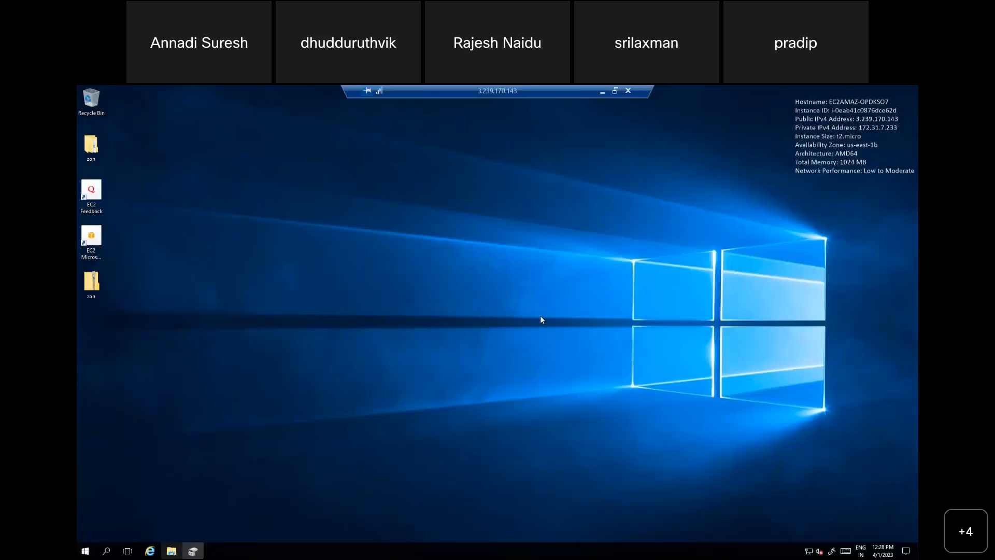
pyautogui.click(292, 284)
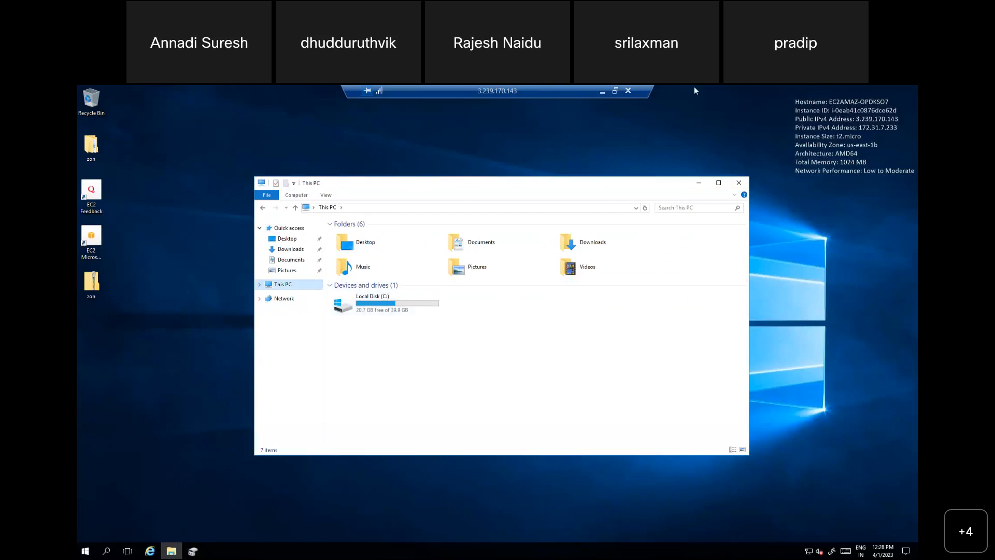
pyautogui.click(603, 91)
# Step: Attach the D Drive Vol From Snapshot volume to the instance i-0eab41c0876dce62d
pyautogui.click(793, 144)
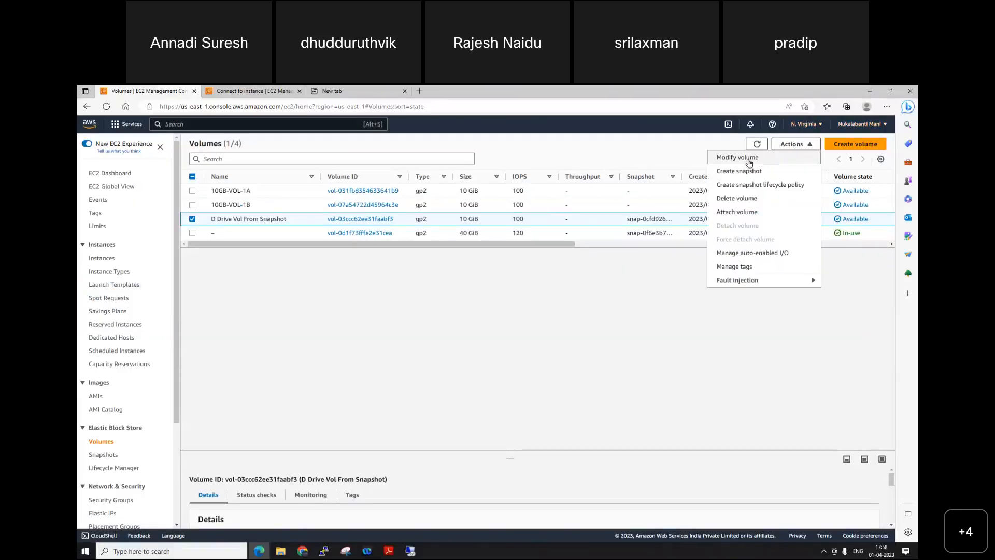
pyautogui.click(743, 213)
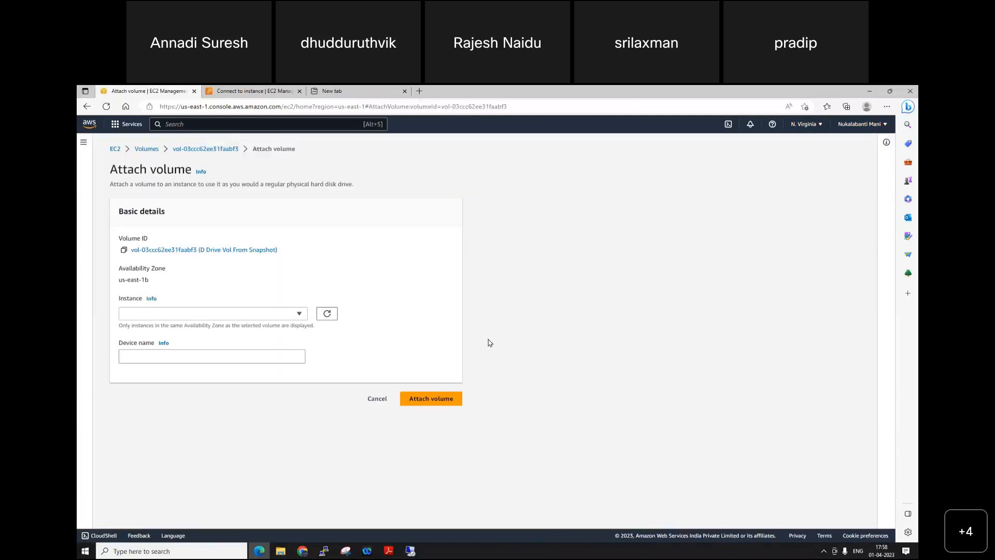
pyautogui.click(192, 311)
pyautogui.click(171, 343)
pyautogui.click(455, 415)
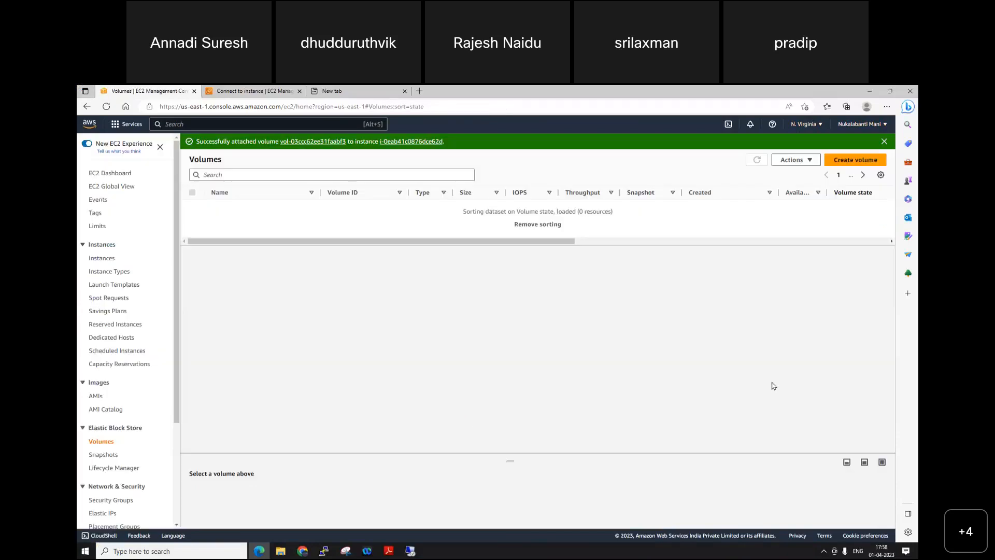
# Step: In the remote desktop session, check the data file in the D: drive's IMP folder, then close Notepad and File Explorer
pyautogui.click(410, 551)
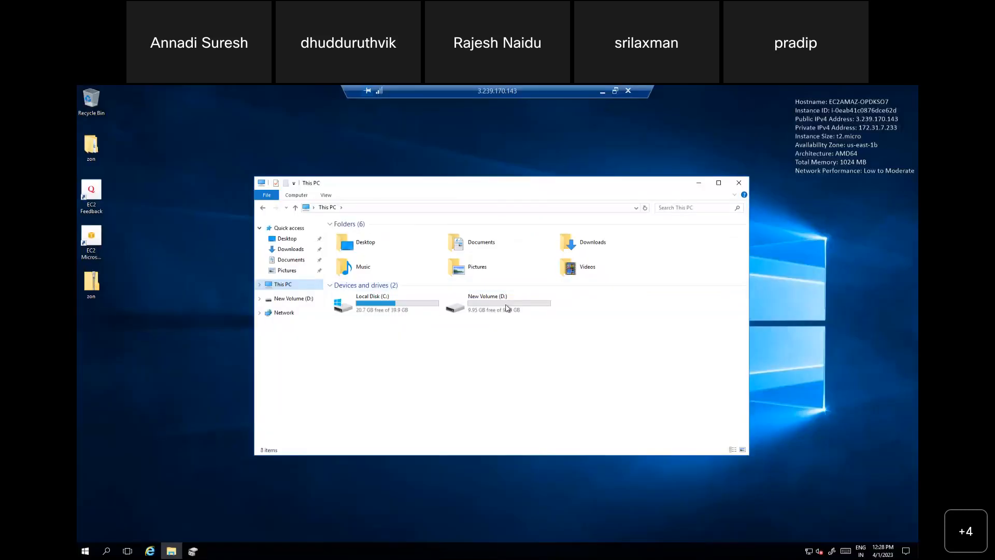
pyautogui.doubleClick(501, 308)
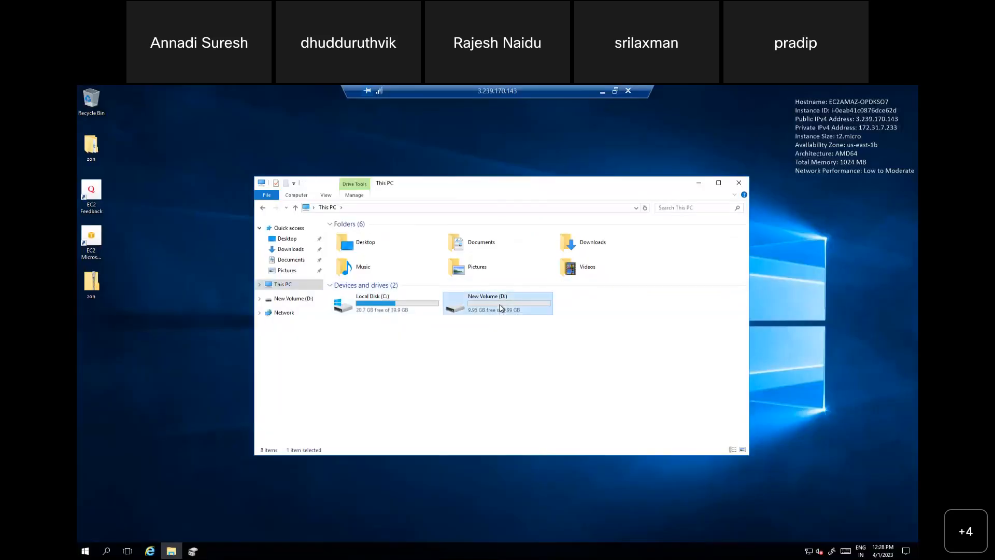
pyautogui.doubleClick(346, 234)
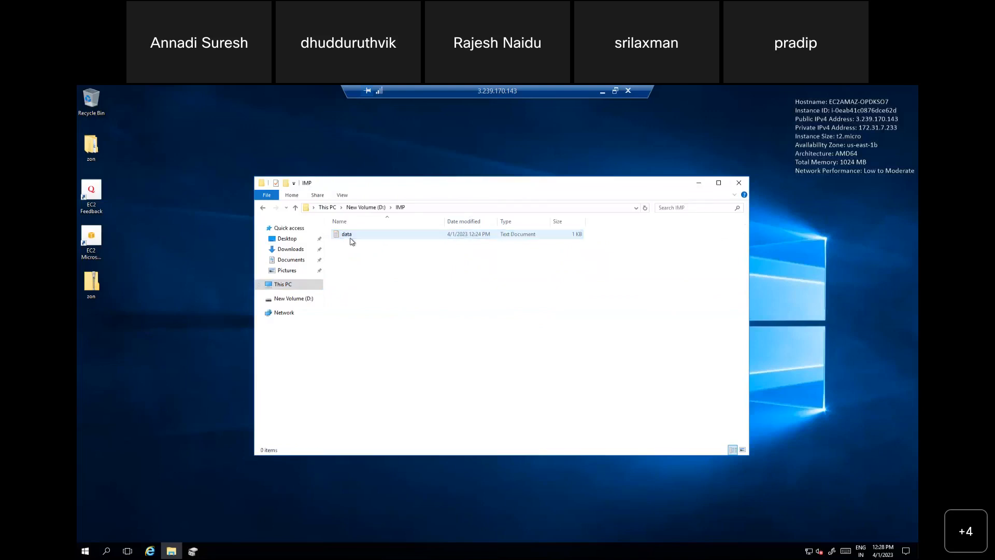
pyautogui.doubleClick(351, 238)
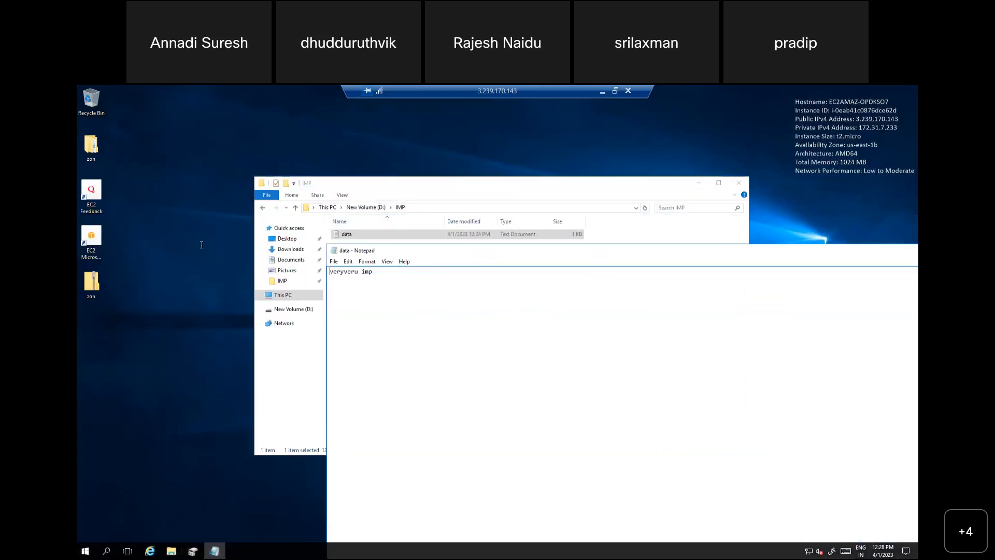
pyautogui.hotkey('ctrl', 'a')
pyautogui.moveTo(688, 167); pyautogui.dragTo(567, 162)
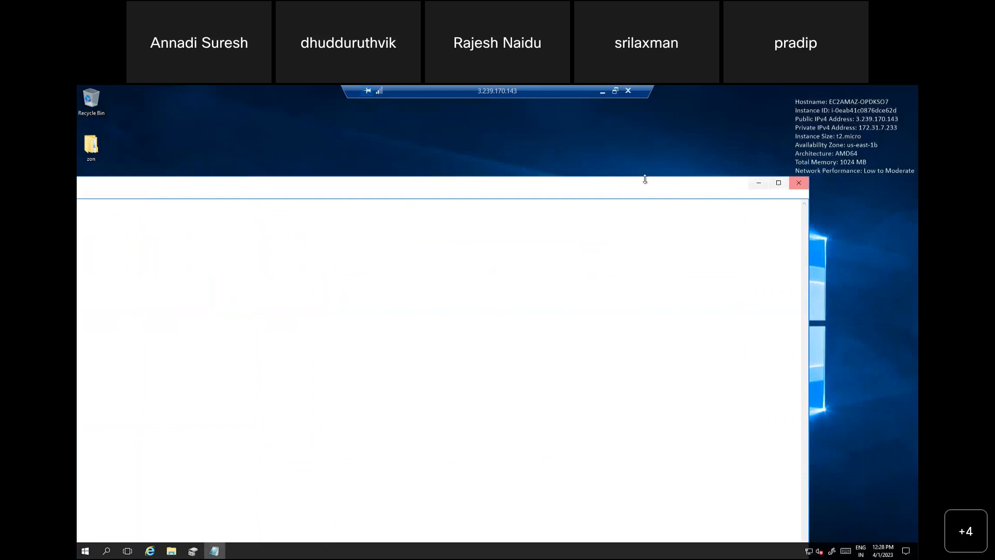
pyautogui.doubleClick(647, 188)
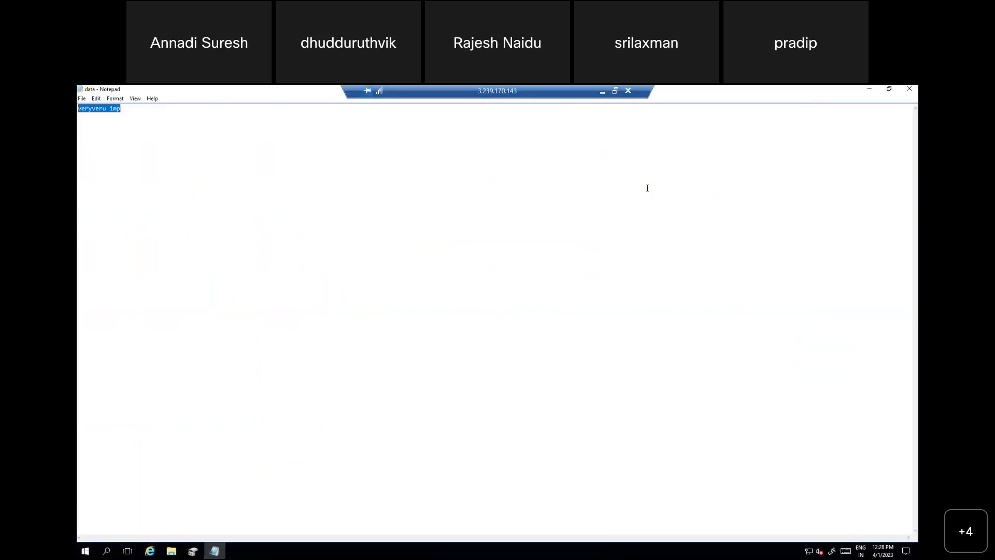
pyautogui.click(910, 90)
pyautogui.click(740, 183)
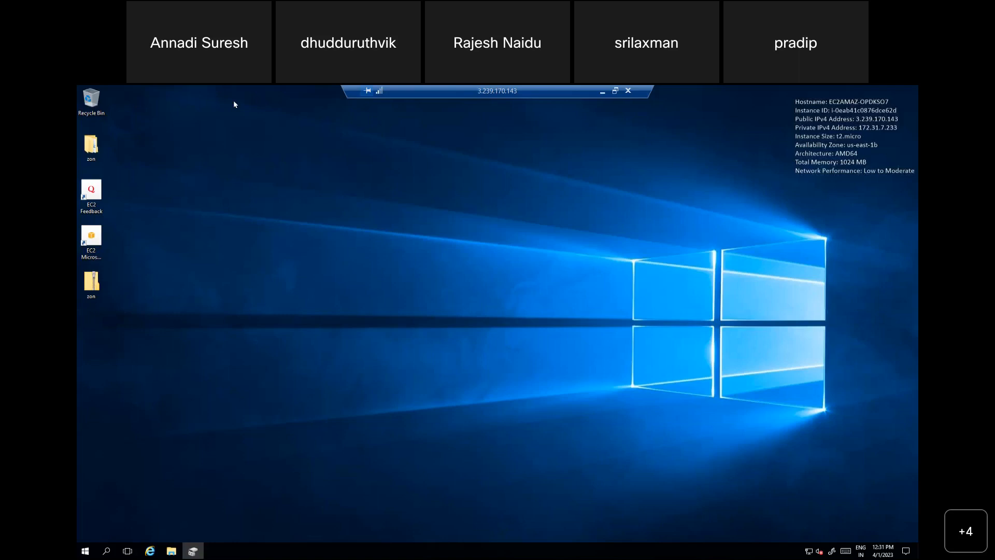
# Step: Return from the remote desktop session to the EC2 console and open Lifecycle Manager to read its introductory description
pyautogui.click(603, 94)
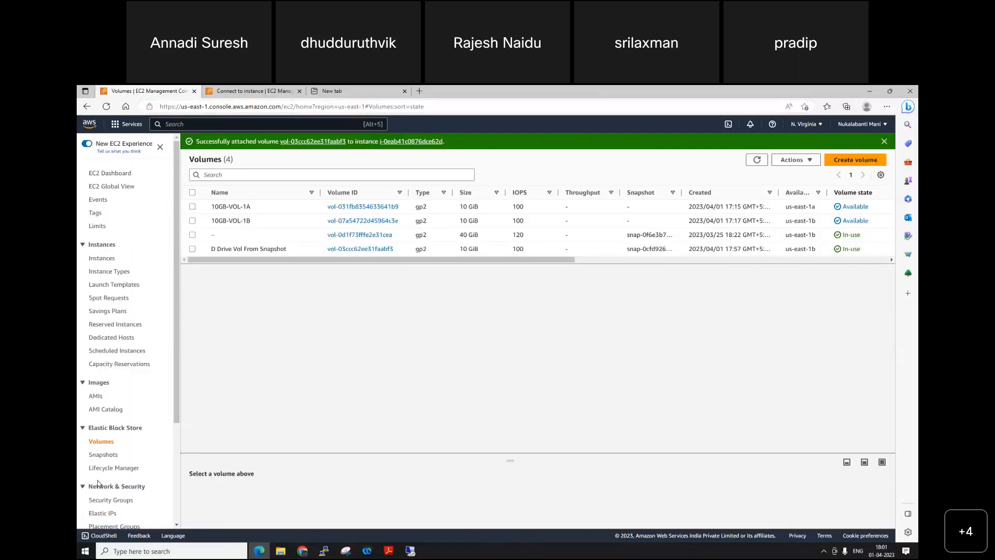
pyautogui.click(120, 467)
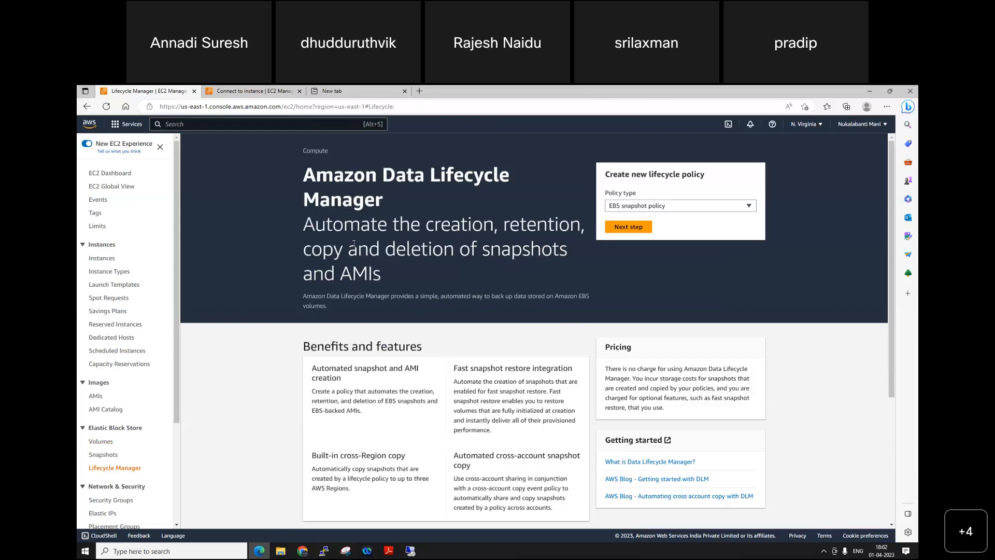
pyautogui.moveTo(303, 224); pyautogui.dragTo(389, 276)
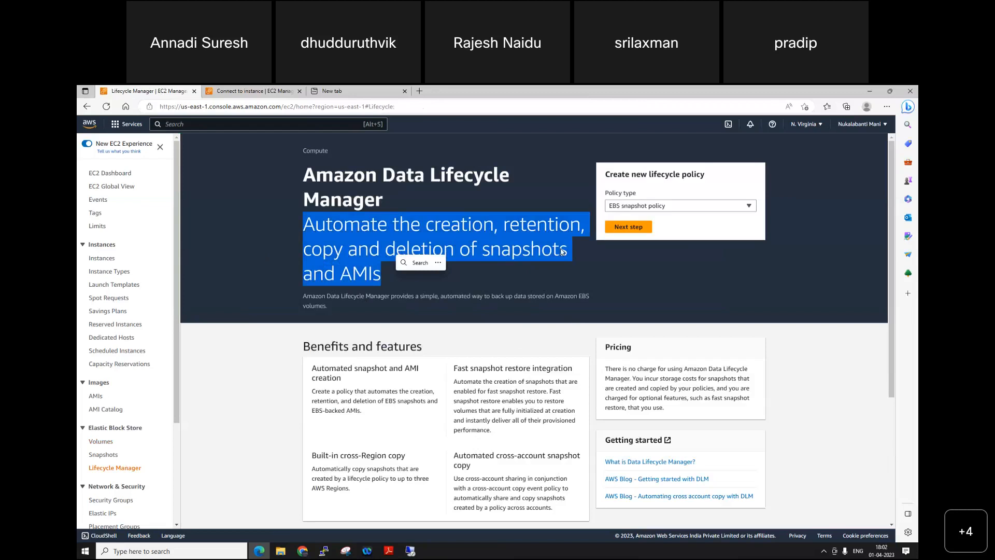
# Step: Look through the lifecycle policy types, choose EBS snapshot policy, and proceed to its settings
pyautogui.click(669, 210)
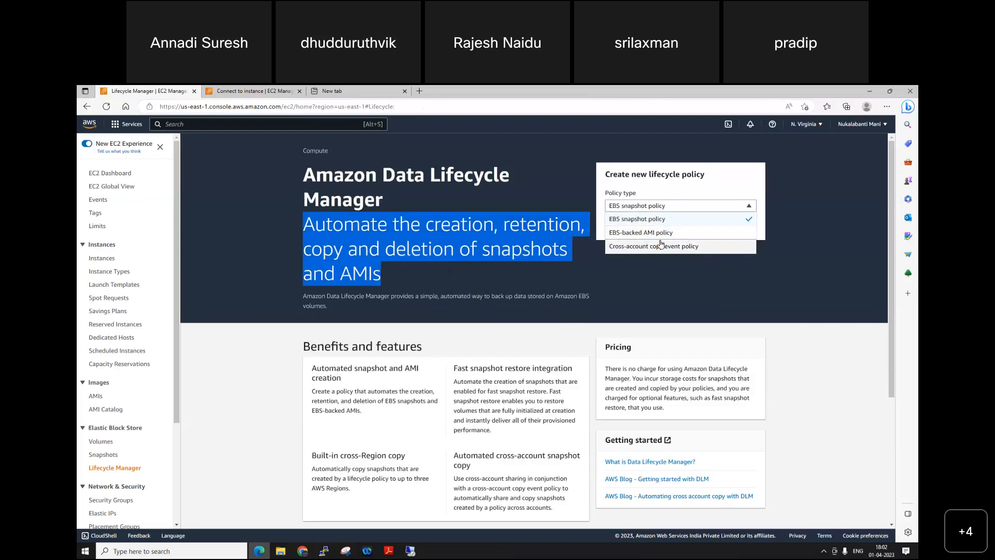
pyautogui.click(641, 222)
pyautogui.click(670, 206)
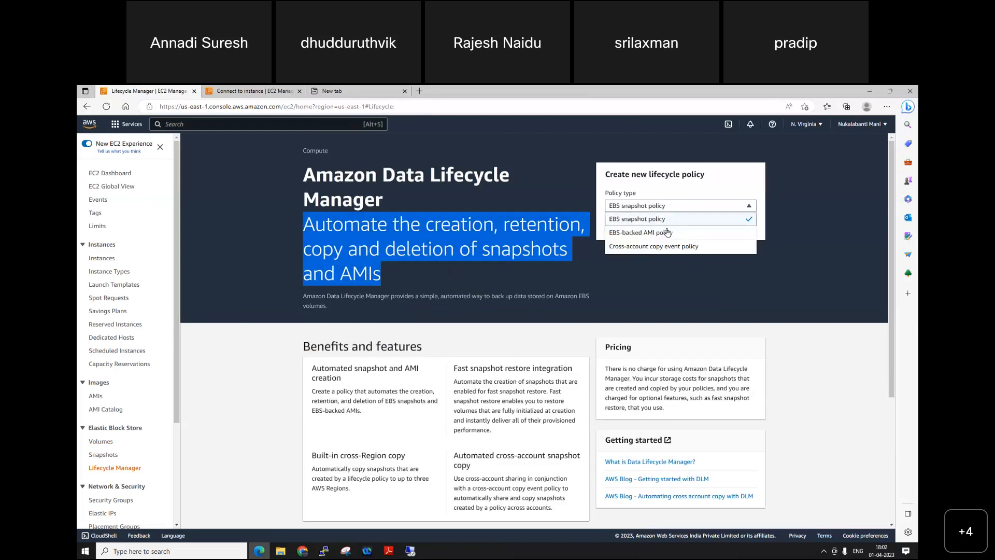
pyautogui.click(669, 232)
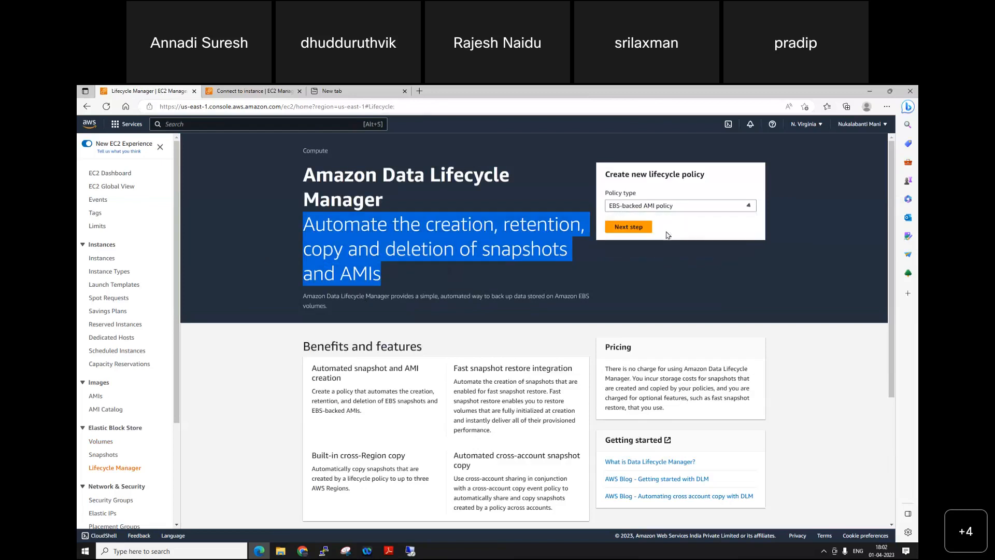
pyautogui.click(658, 208)
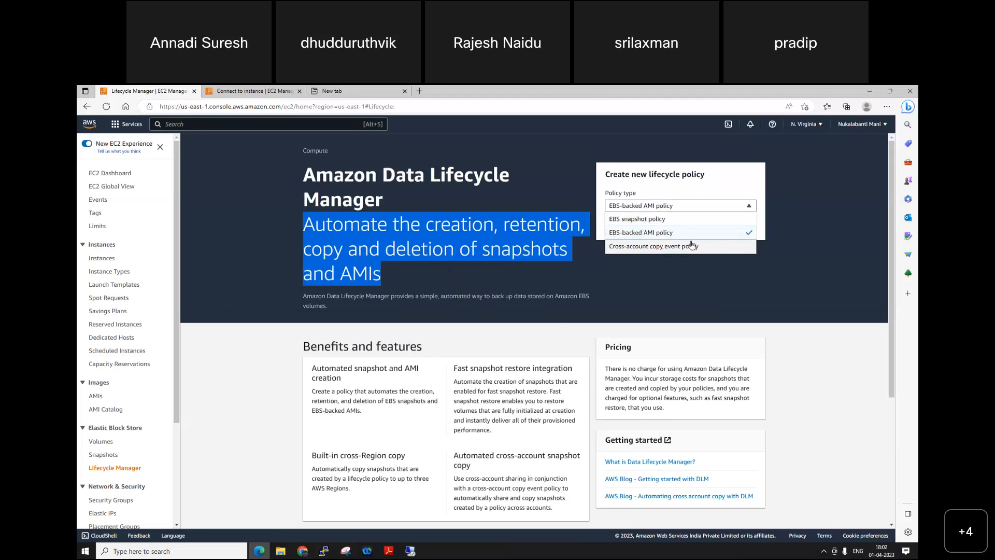
pyautogui.click(659, 220)
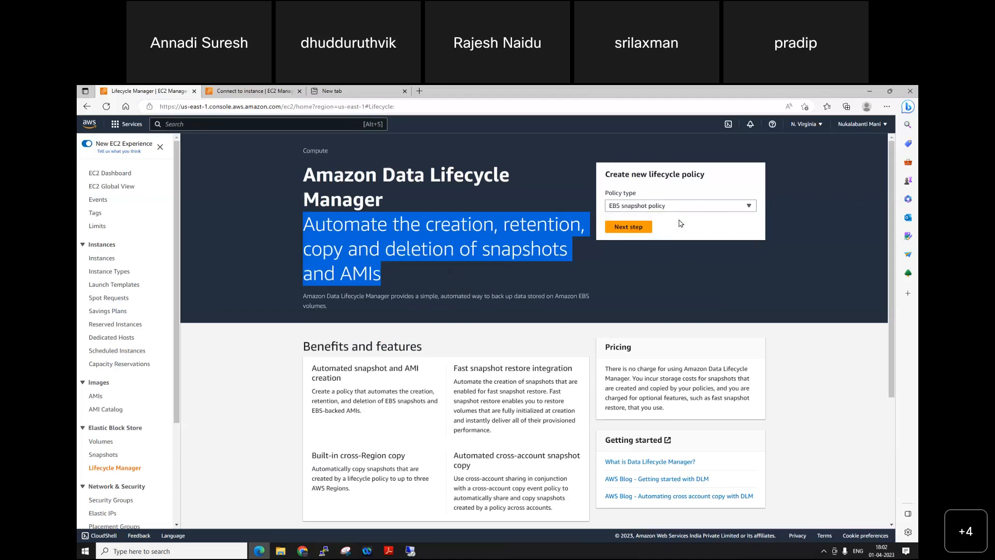
pyautogui.click(639, 232)
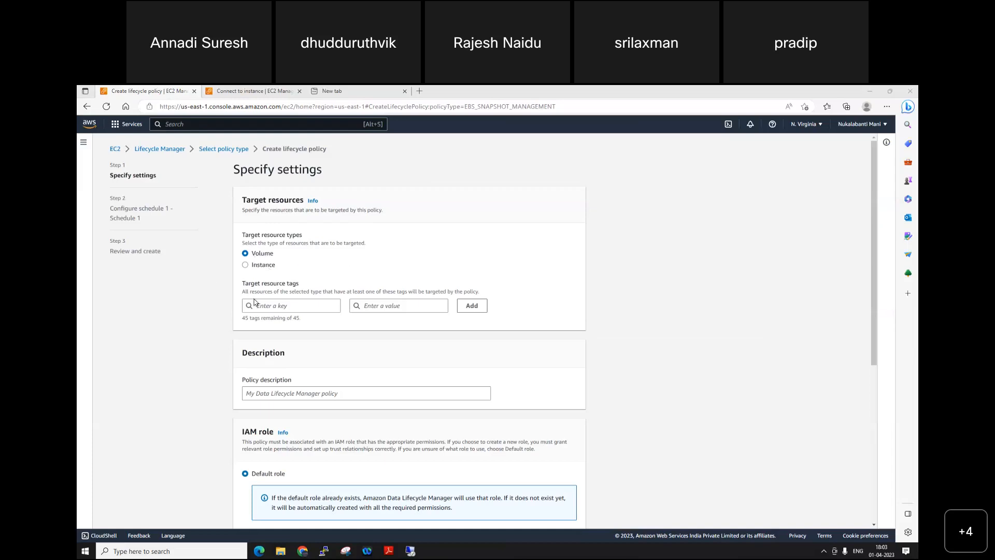
# Step: Review the policy's target resource, IAM role, tag and status settings, and try to continue with the tags and description left empty
pyautogui.scroll(-2, 274, 244)
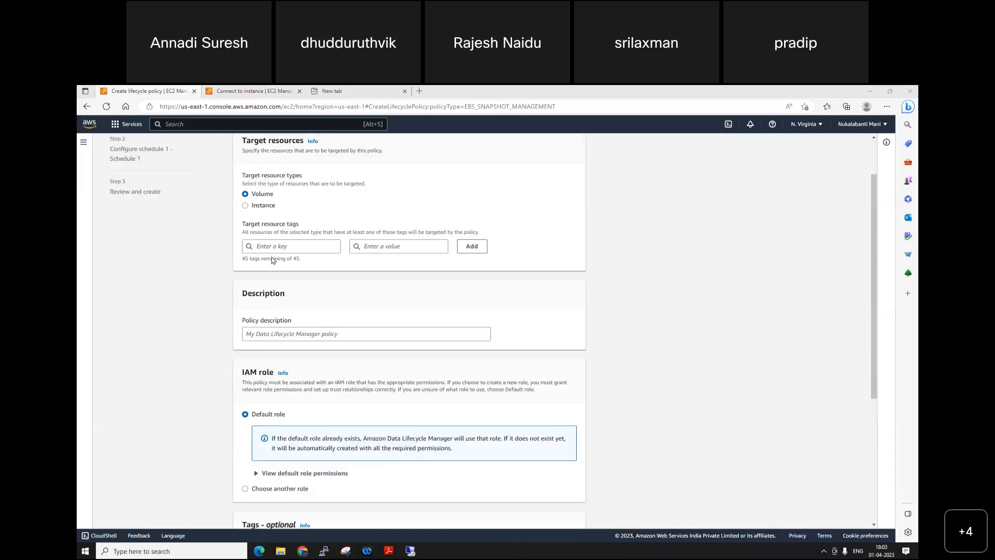
pyautogui.scroll(-3, 609, 232)
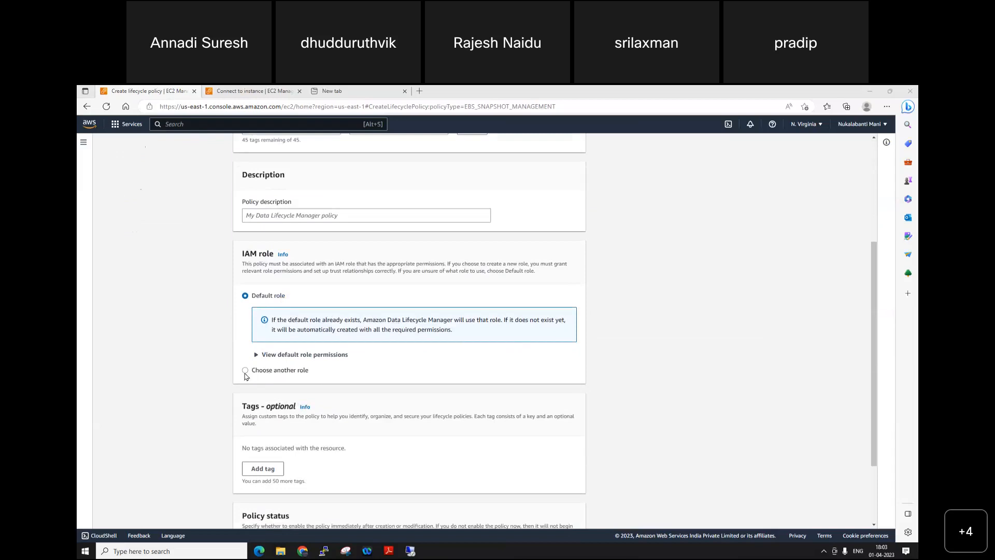
pyautogui.scroll(-2, 248, 376)
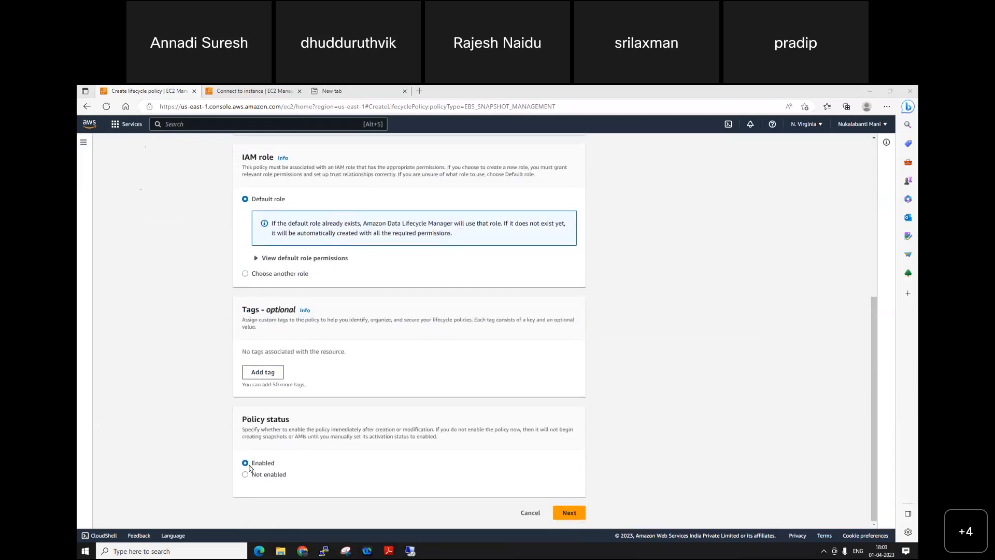
pyautogui.click(569, 512)
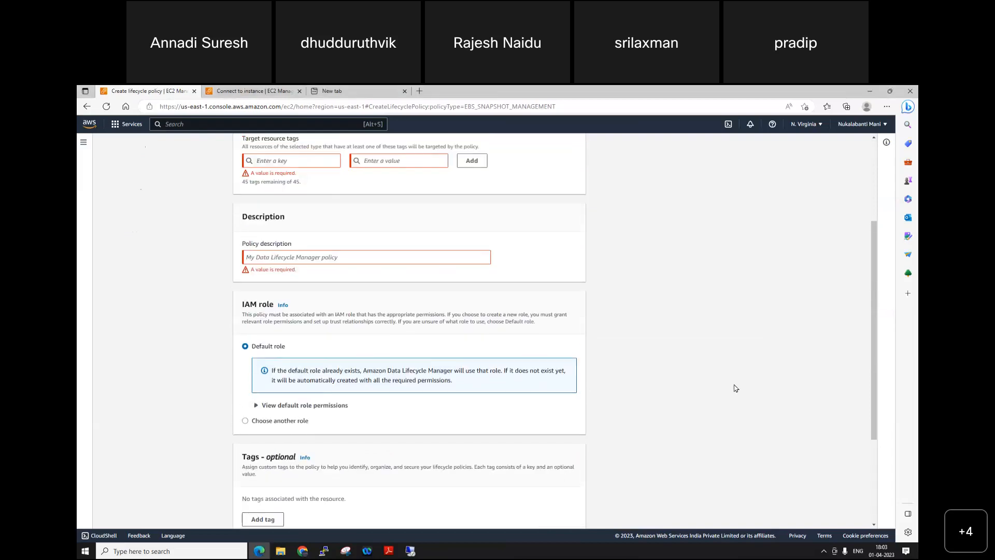
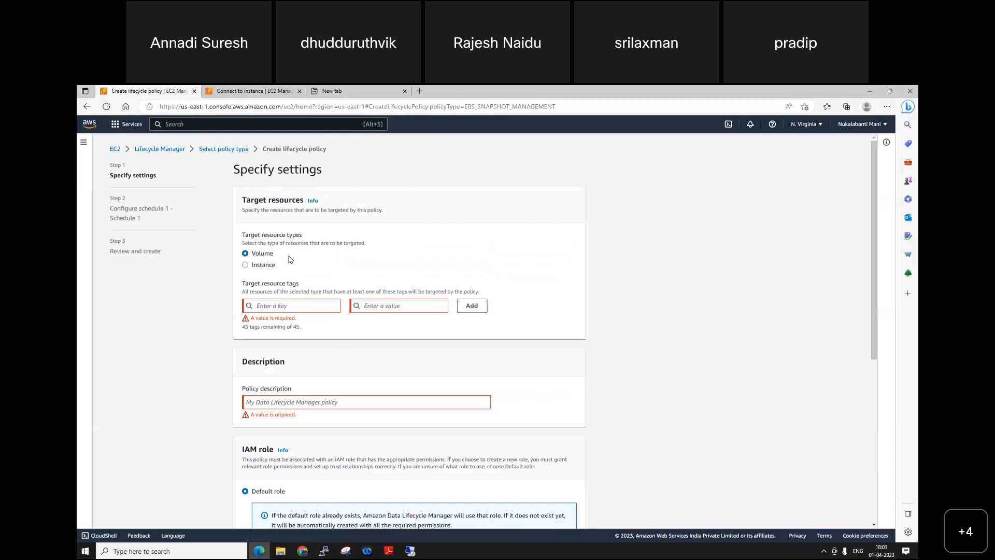
# Step: Add the target resource tag Name with the value "D Drive Vol From Snapshot" to the EBS snapshot policy
pyautogui.click(274, 304)
pyautogui.write('Name')
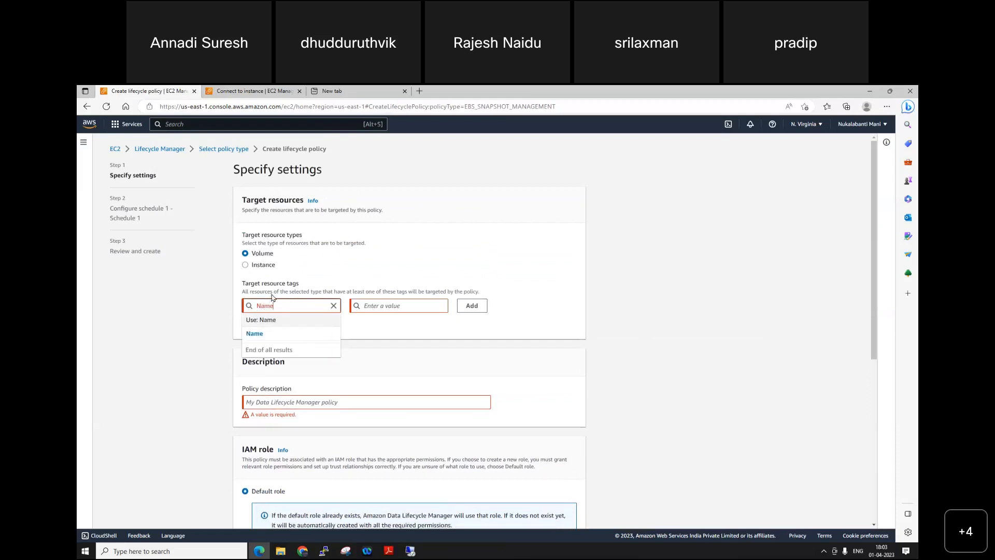
pyautogui.click(389, 300)
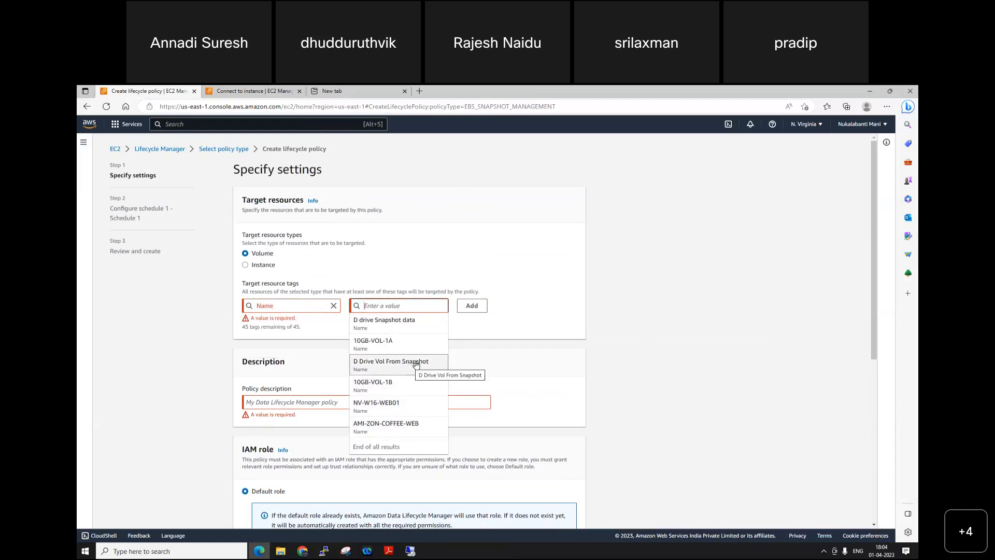
pyautogui.click(416, 365)
pyautogui.click(473, 308)
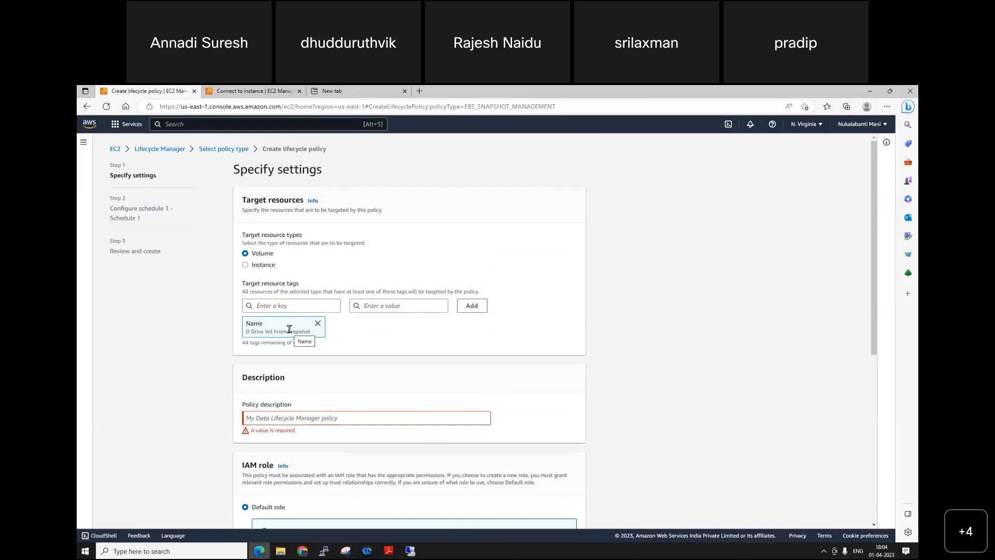
# Step: Change the target resource type to Instance and add the target tag Name with the value NV-W16-WEB01
pyautogui.click(257, 269)
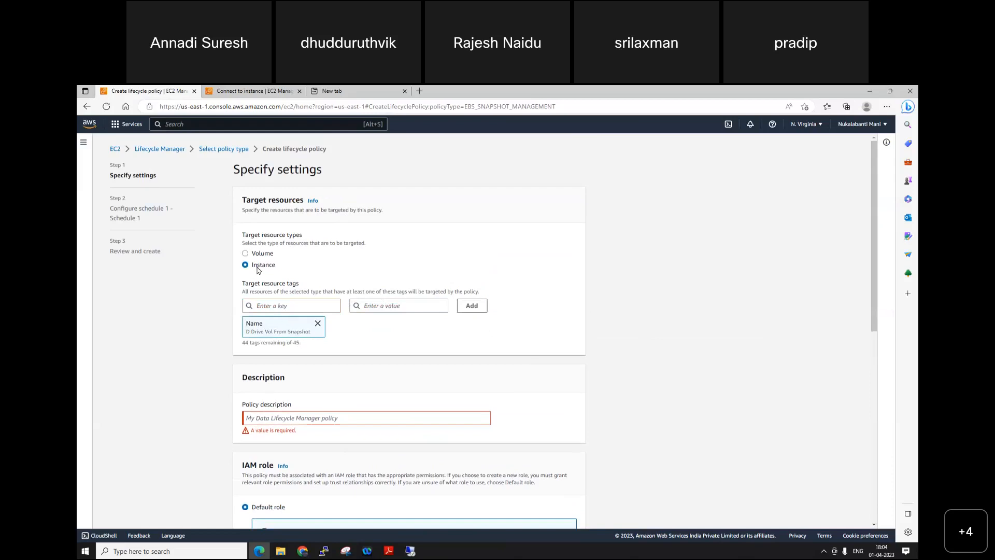
pyautogui.click(295, 305)
pyautogui.write('Name')
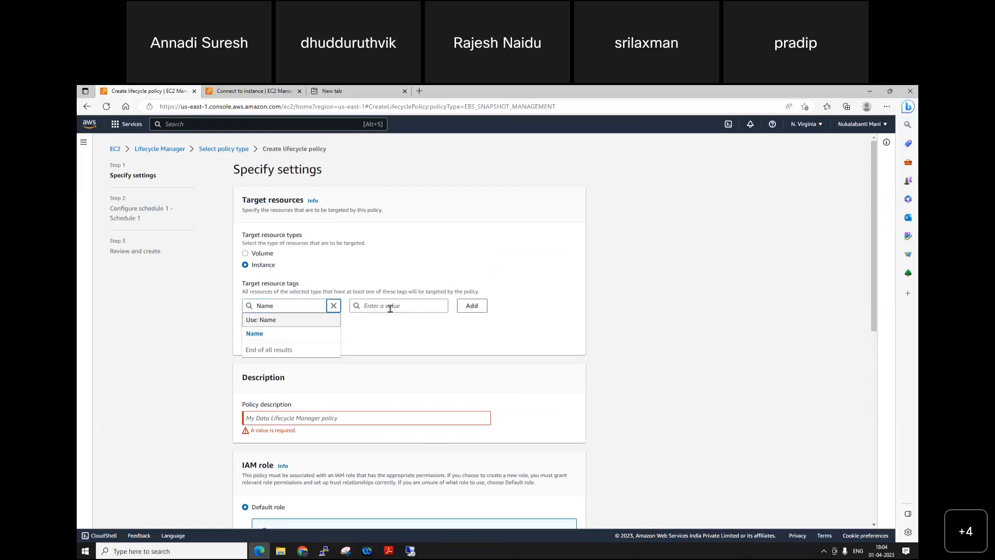
pyautogui.click(388, 307)
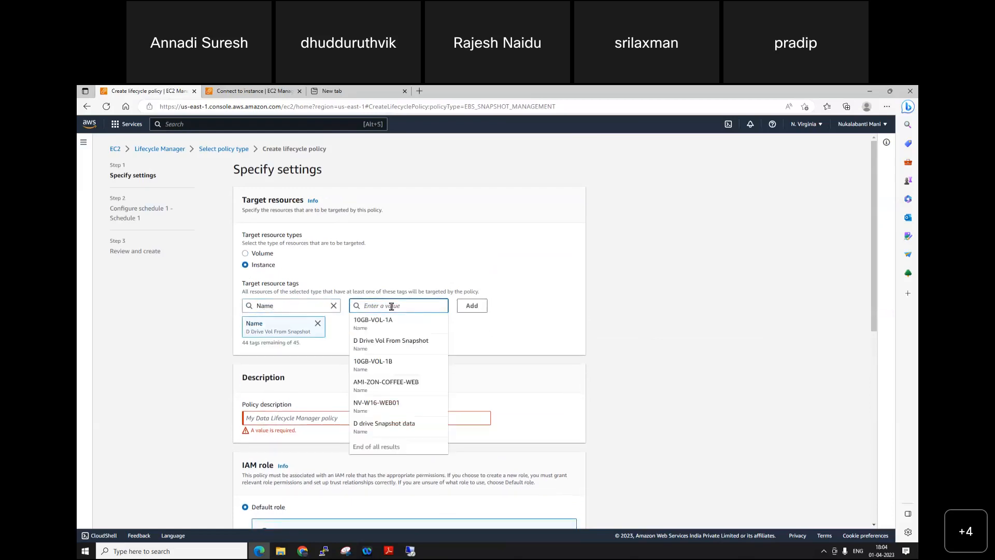
pyautogui.click(390, 405)
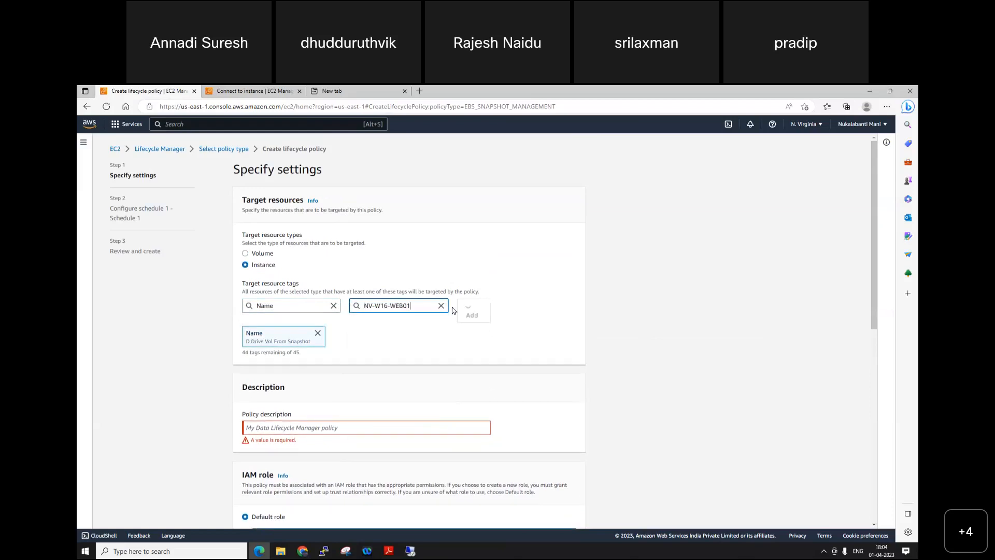
pyautogui.click(473, 309)
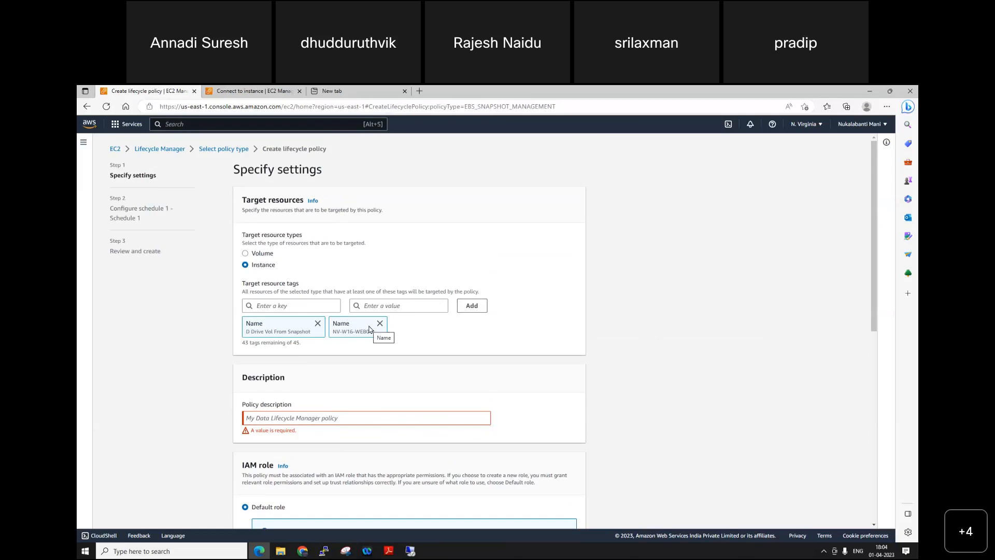
# Step: Enter "my webapp snapshot vol and instance" as the policy description
pyautogui.scroll(-2, 370, 330)
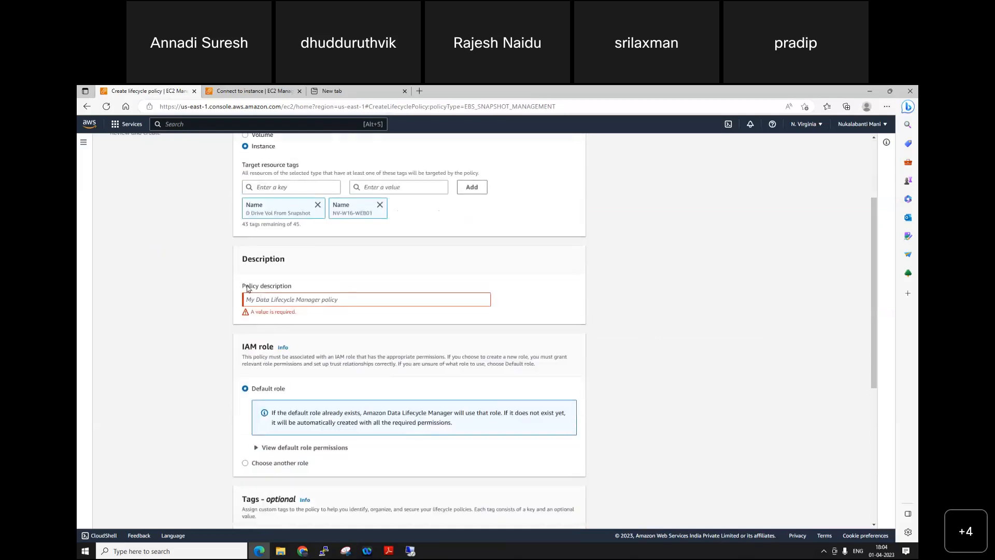
pyautogui.click(347, 303)
pyautogui.write('m')
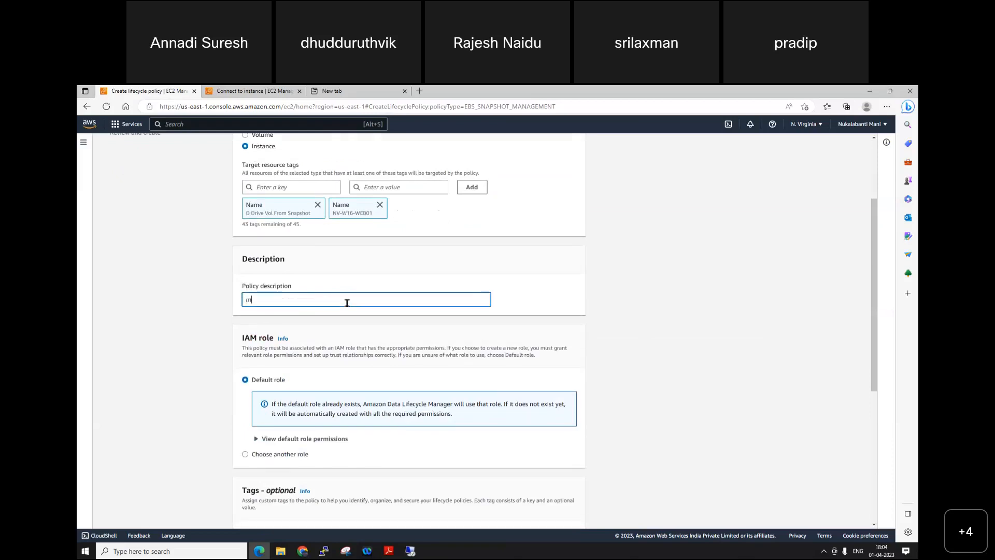
pyautogui.write('y webapp snapshot voil and instance')
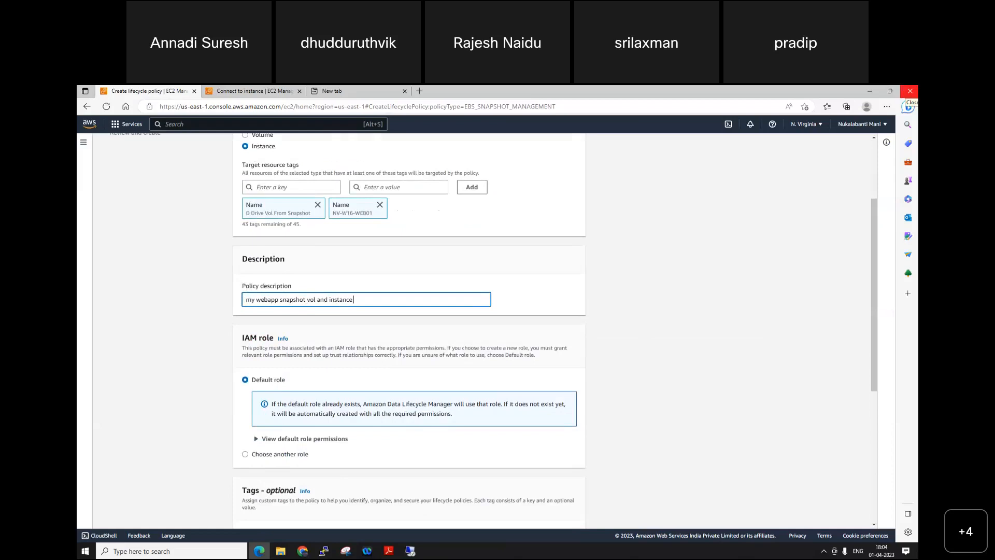
# Step: Reword the policy description to "my webapp vol and instance snapshot" and proceed to the schedule configuration
pyautogui.write('li')
pyautogui.click(307, 299)
pyautogui.press('BackSpace')
pyautogui.press('BackSpace')
pyautogui.press('BackSpace')
pyautogui.press('BackSpace')
pyautogui.press('BackSpace')
pyautogui.press('BackSpace')
pyautogui.press('BackSpace')
pyautogui.press('BackSpace')
pyautogui.press('BackSpace')
pyautogui.write('n')
pyautogui.press('BackSpace')
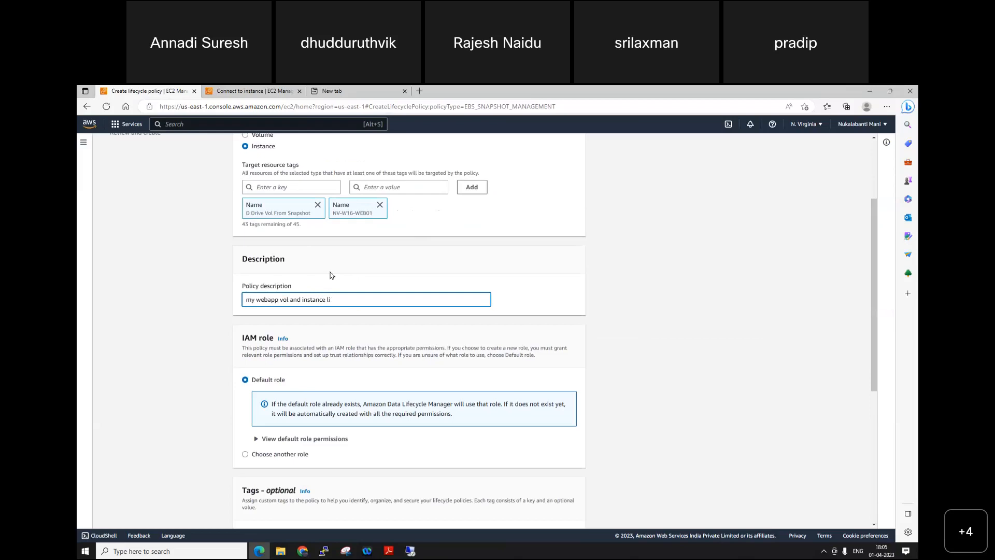
pyautogui.write('naps')
pyautogui.write('shot')
pyautogui.scroll(-5, 339, 368)
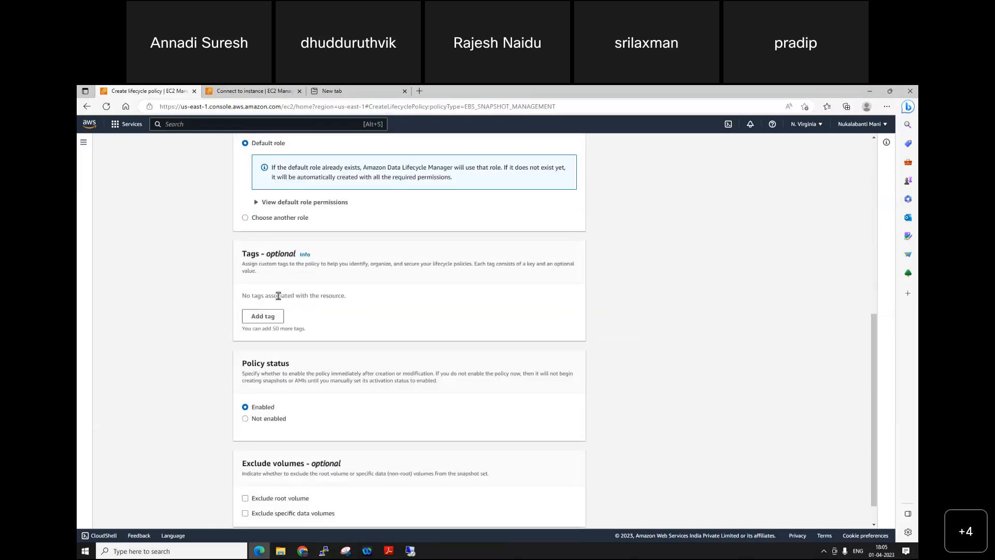
pyautogui.click(568, 514)
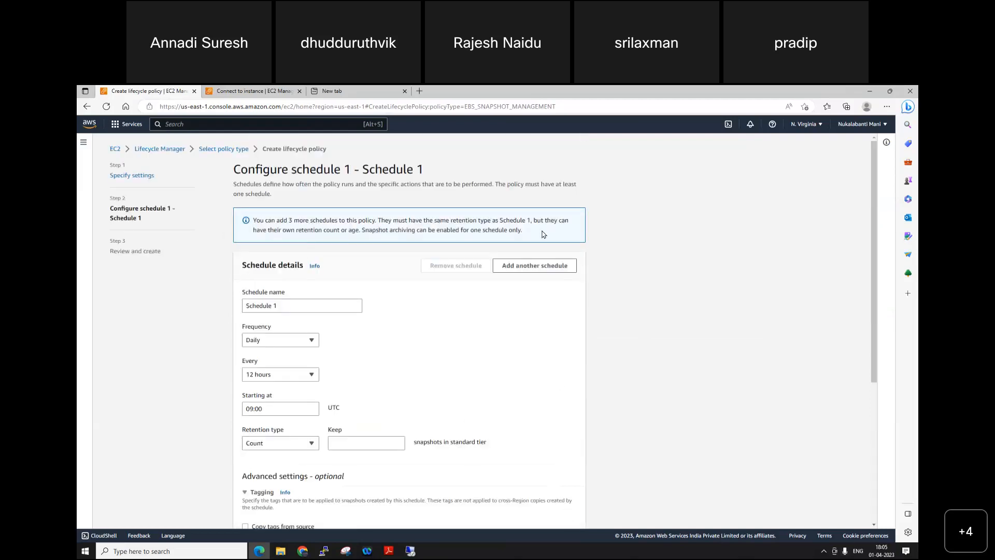
# Step: Look through Schedule 1's name, interval, retention and tagging settings, and try to review the policy with the retention count left empty
pyautogui.tripleClick(268, 307)
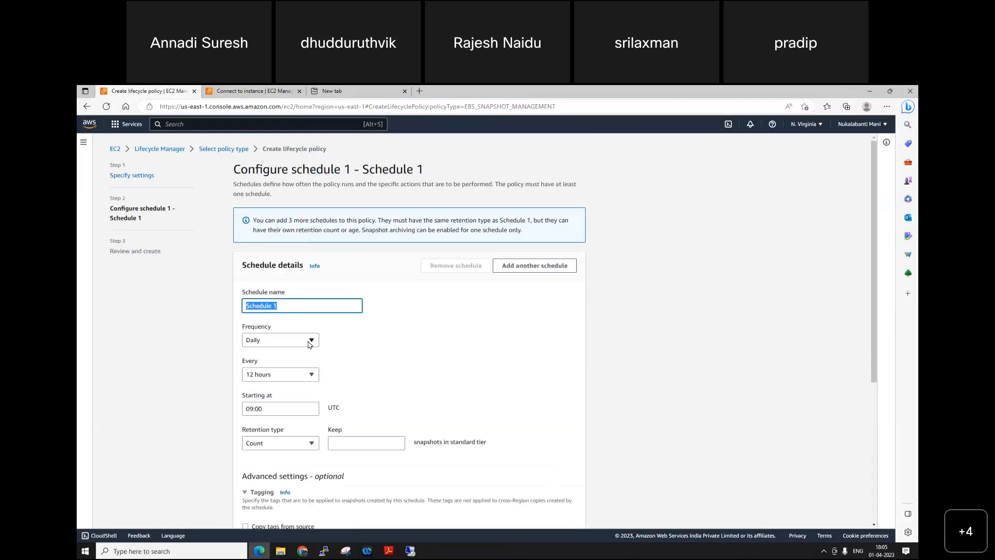
pyautogui.click(308, 375)
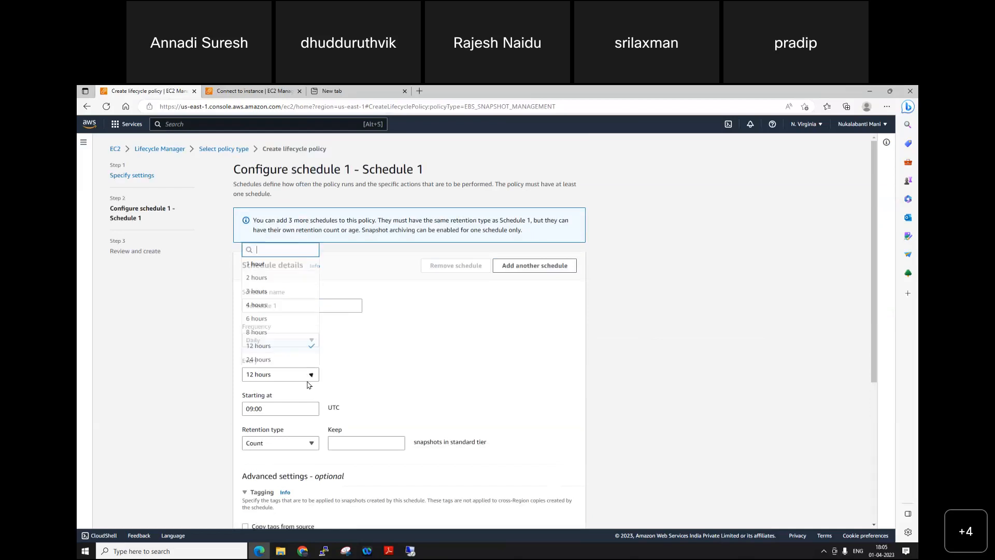
pyautogui.click(471, 380)
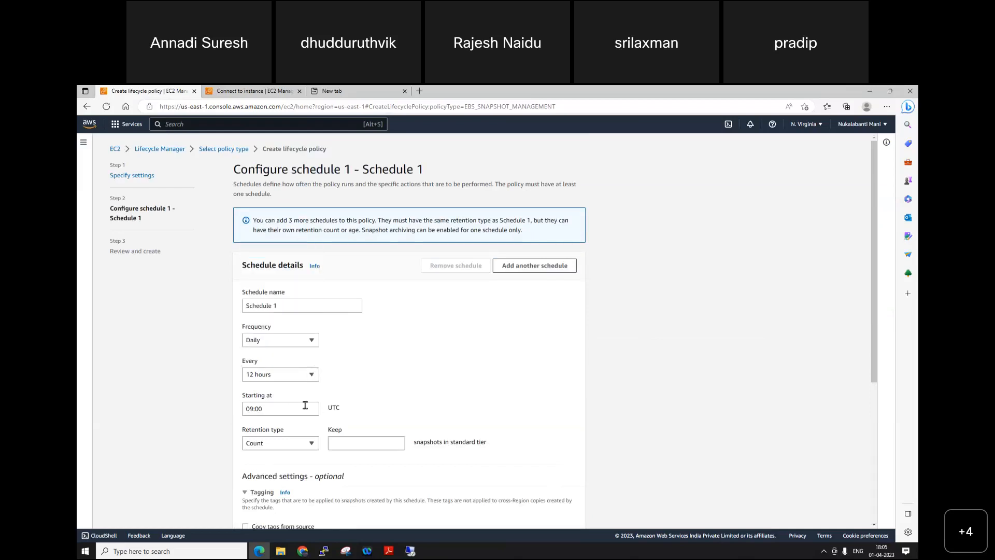
pyautogui.click(306, 444)
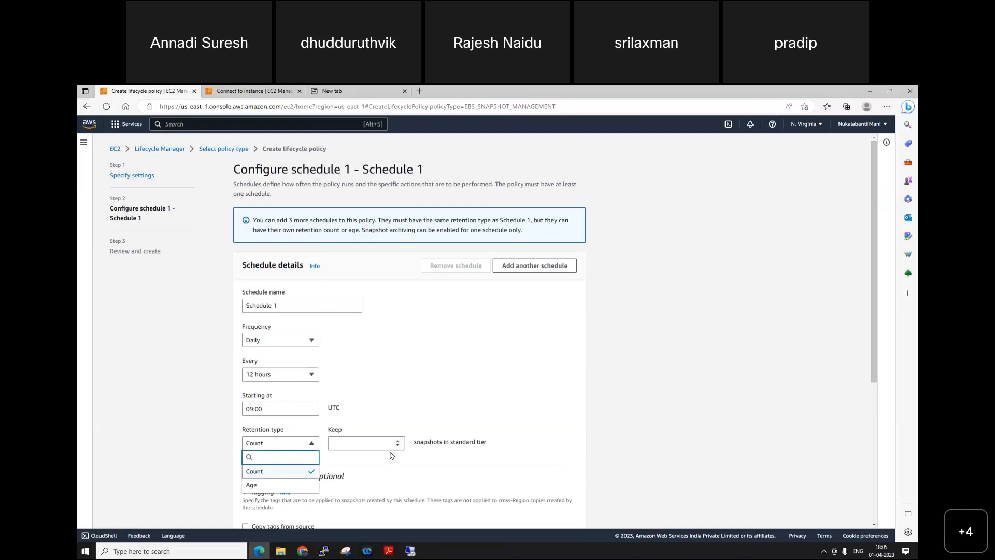
pyautogui.click(415, 456)
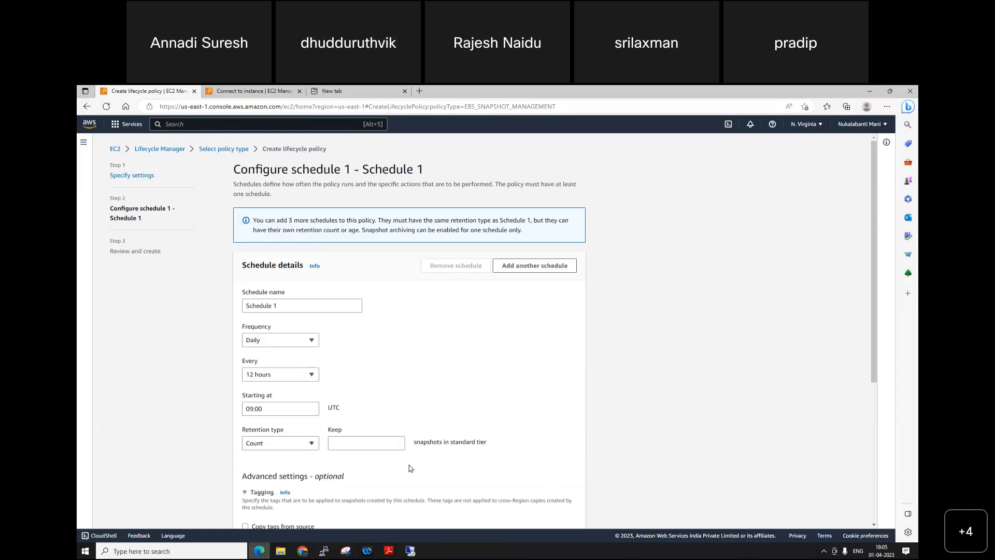
pyautogui.click(368, 447)
pyautogui.scroll(-2, 468, 449)
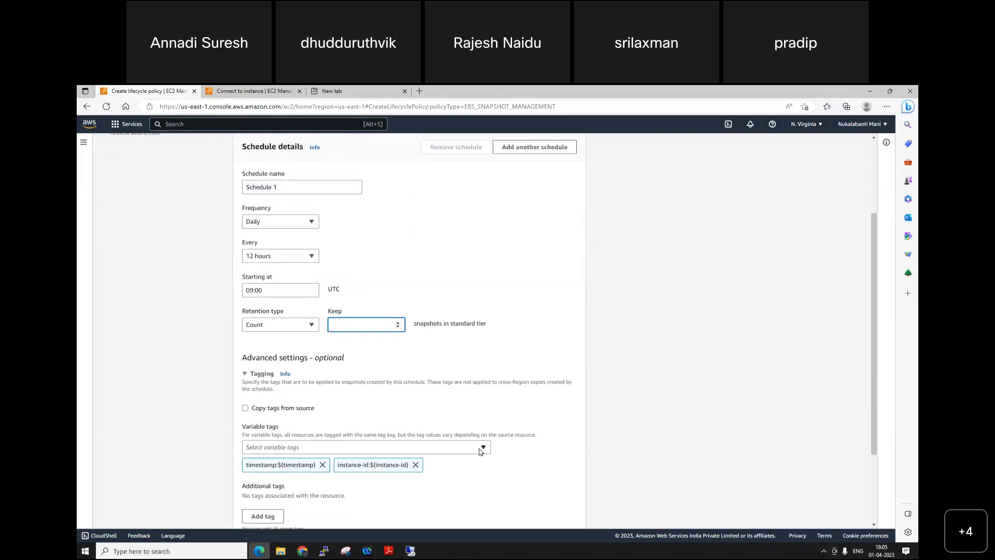
pyautogui.scroll(-2, 480, 451)
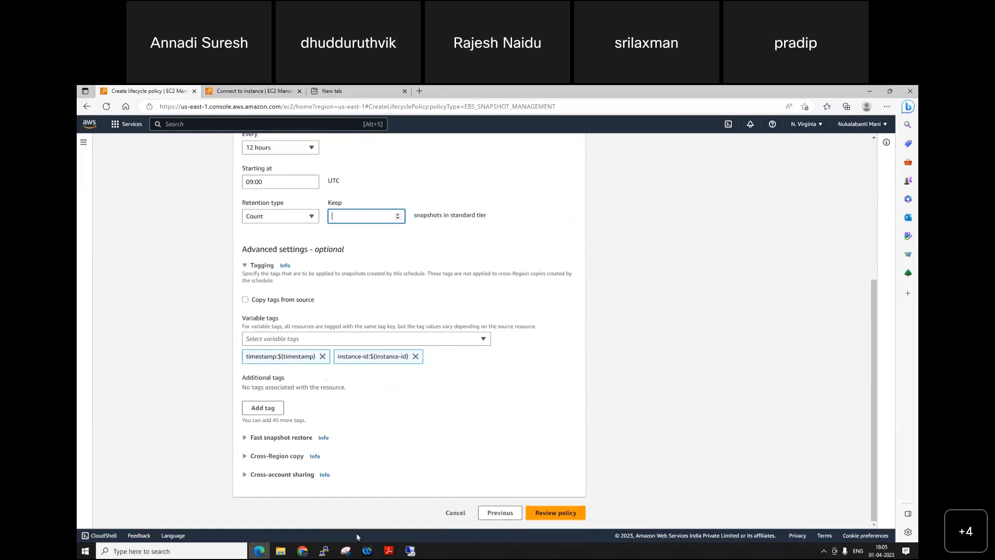
pyautogui.click(567, 513)
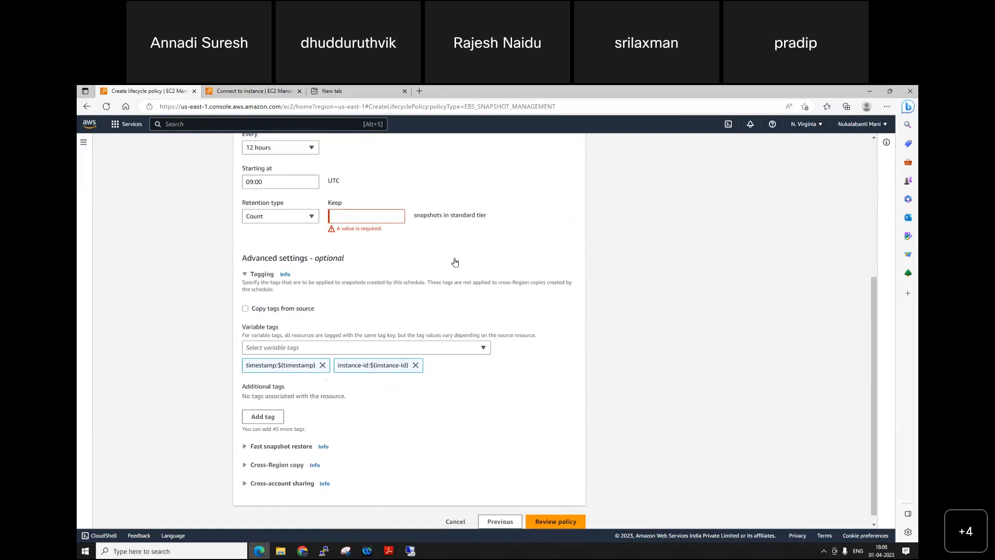
# Step: Set Schedule 1 to keep 2 snapshots in the standard tier and go through the policy's review summary
pyautogui.click(372, 218)
pyautogui.write('5')
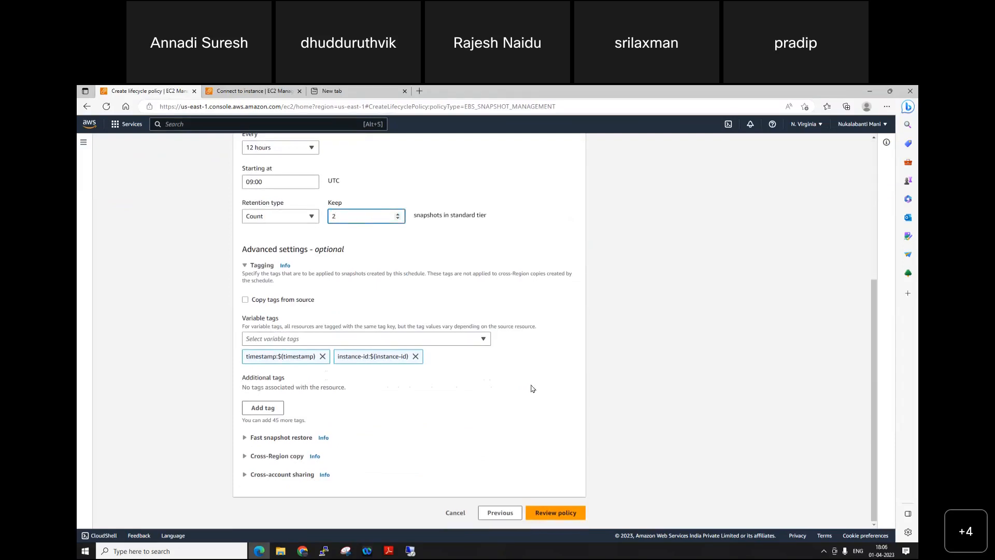
pyautogui.click(563, 513)
pyautogui.scroll(-3, 565, 512)
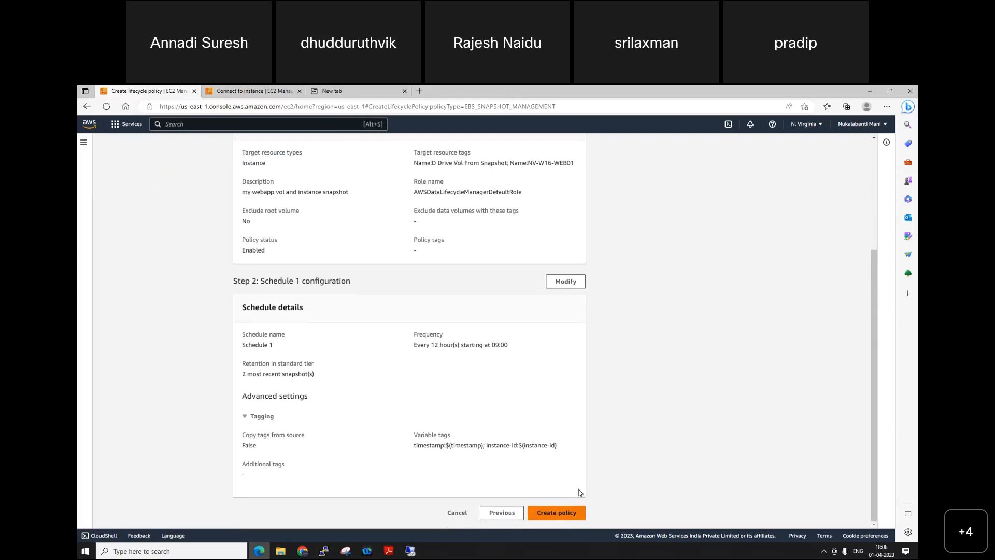
# Step: Cancel creating the EBS snapshot policy and start a new lifecycle policy of type EBS-backed AMI policy
pyautogui.click(455, 514)
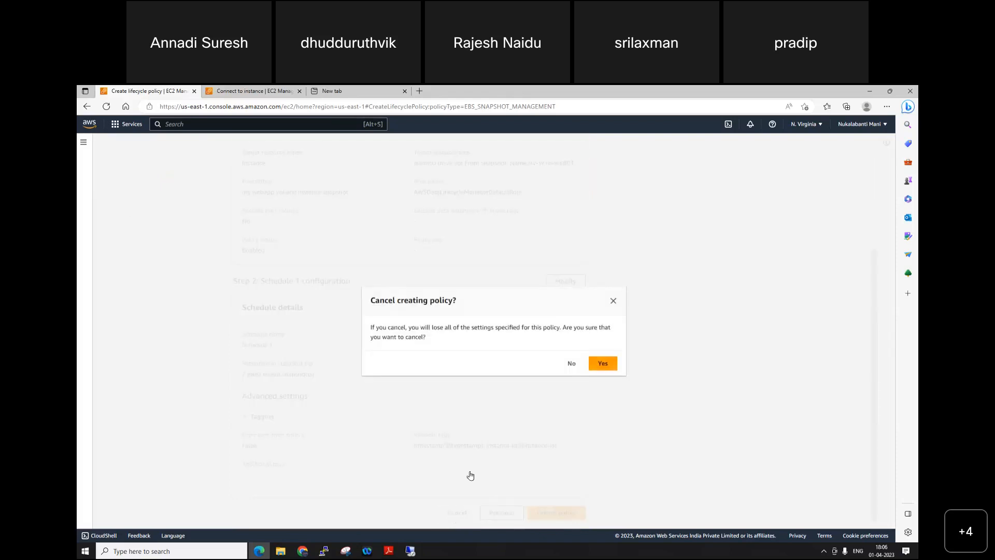
pyautogui.click(601, 363)
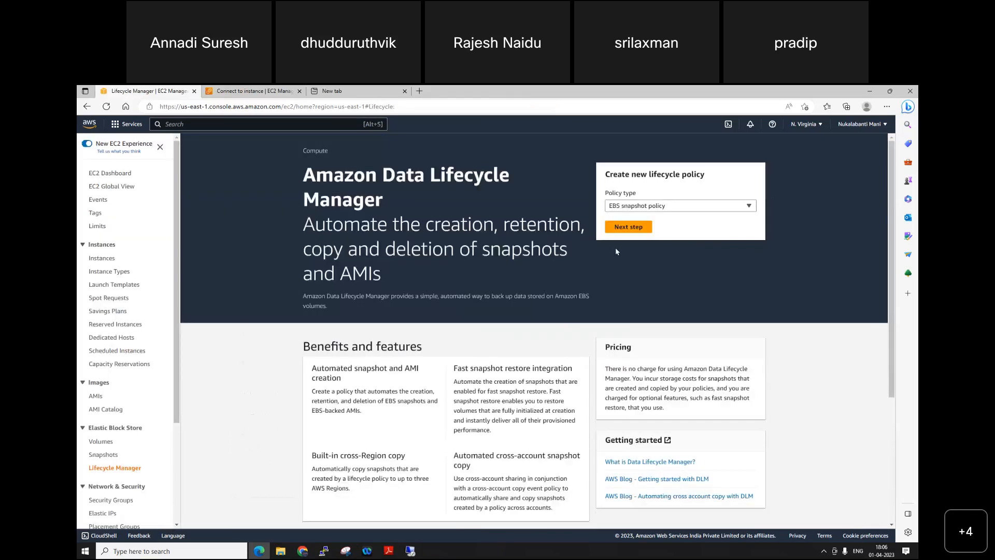
pyautogui.click(642, 206)
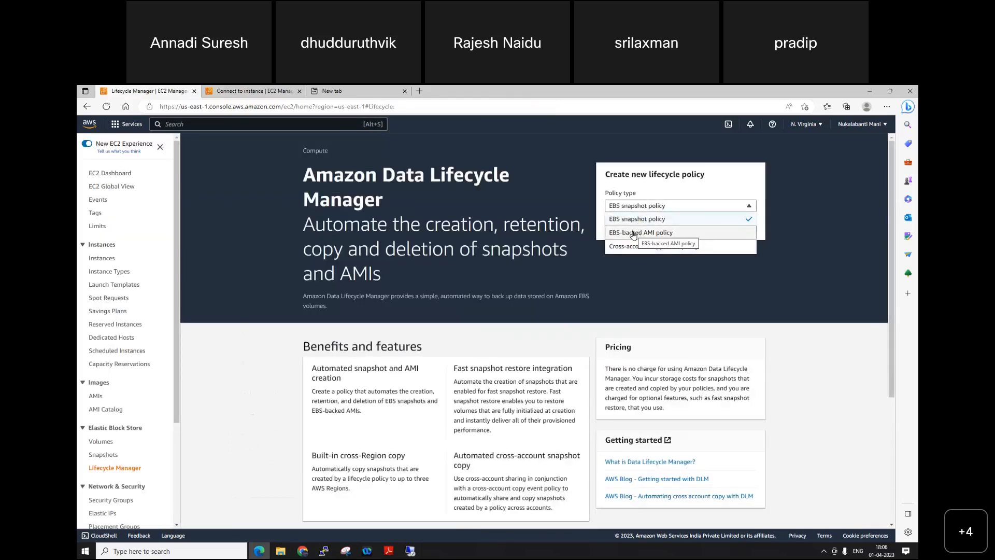
pyautogui.click(634, 236)
pyautogui.click(632, 228)
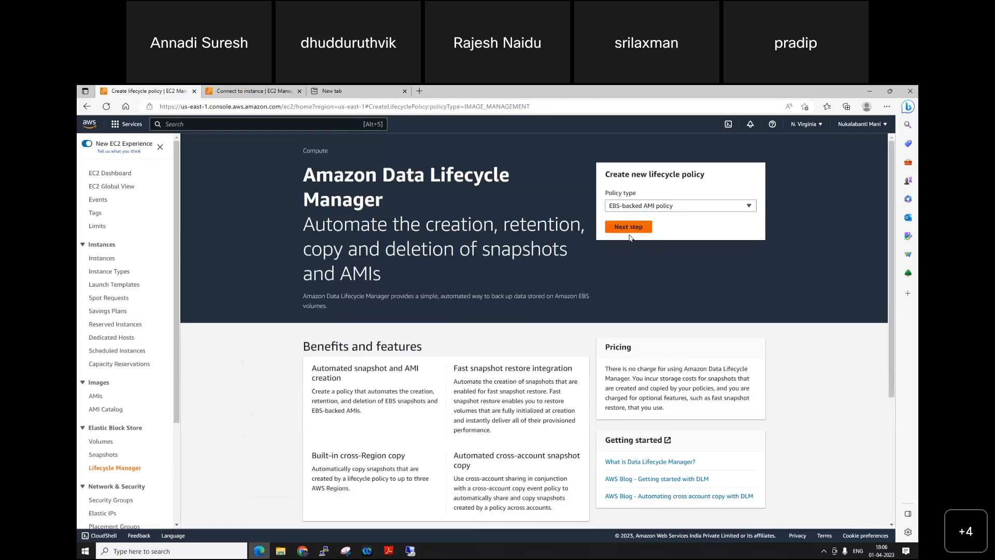
# Step: Fill in the AMI policy's target resource tag with the key Name and the value NV-W16-WEB01
pyautogui.click(273, 257)
pyautogui.click(259, 269)
pyautogui.click(378, 258)
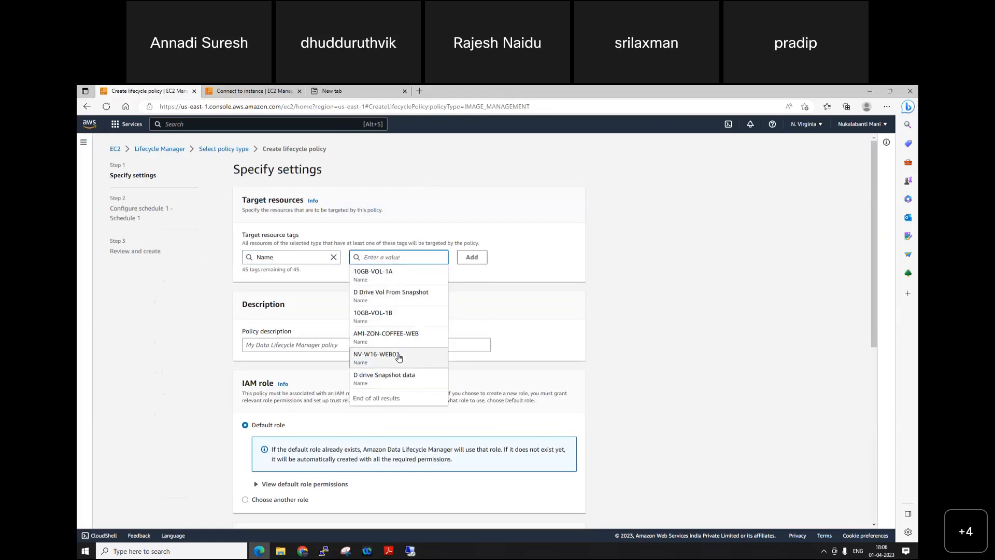
pyautogui.click(399, 358)
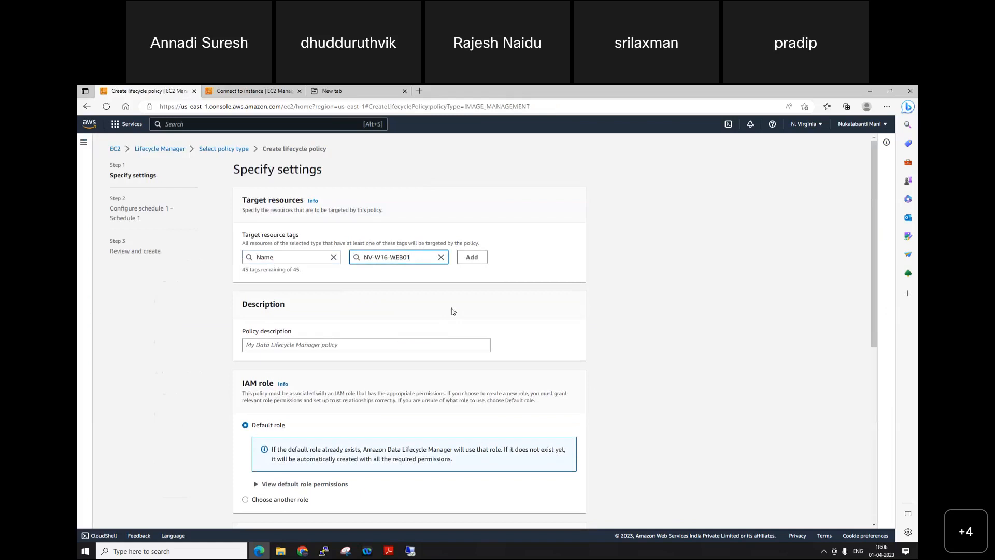
# Step: Enter "my demo" as the AMI policy's description and try to continue with the default role, status and reboot settings
pyautogui.scroll(-1, 279, 318)
pyautogui.click(274, 286)
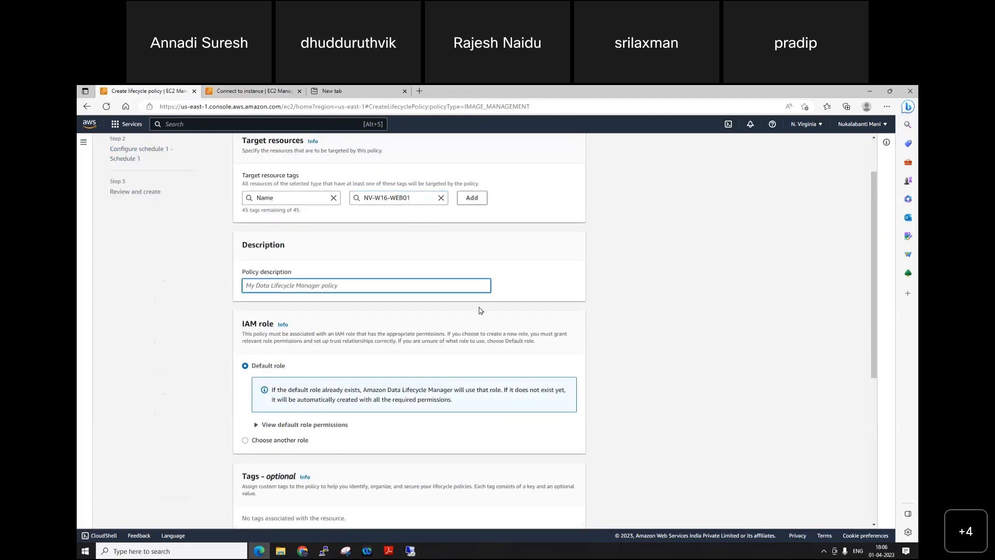
pyautogui.write('my demo')
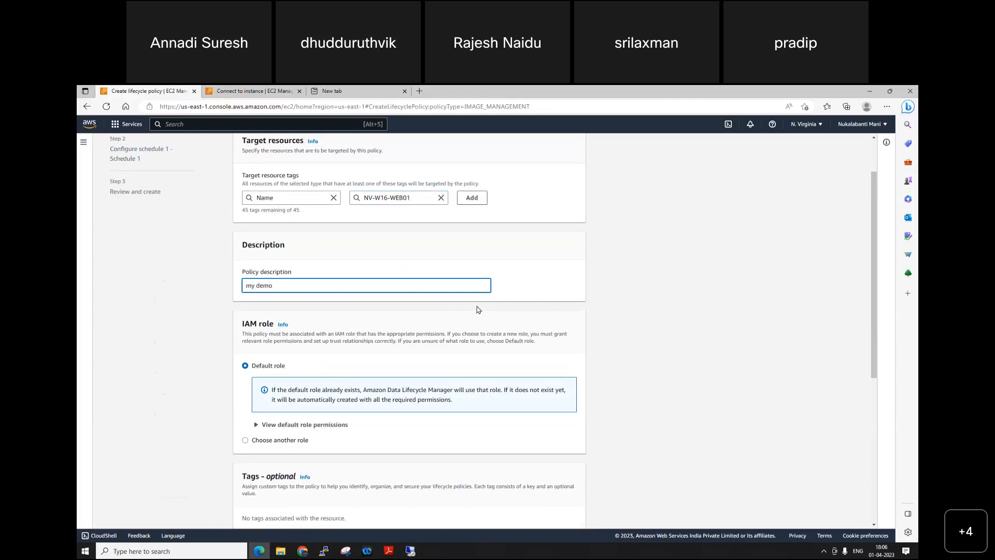
pyautogui.scroll(-5, 498, 332)
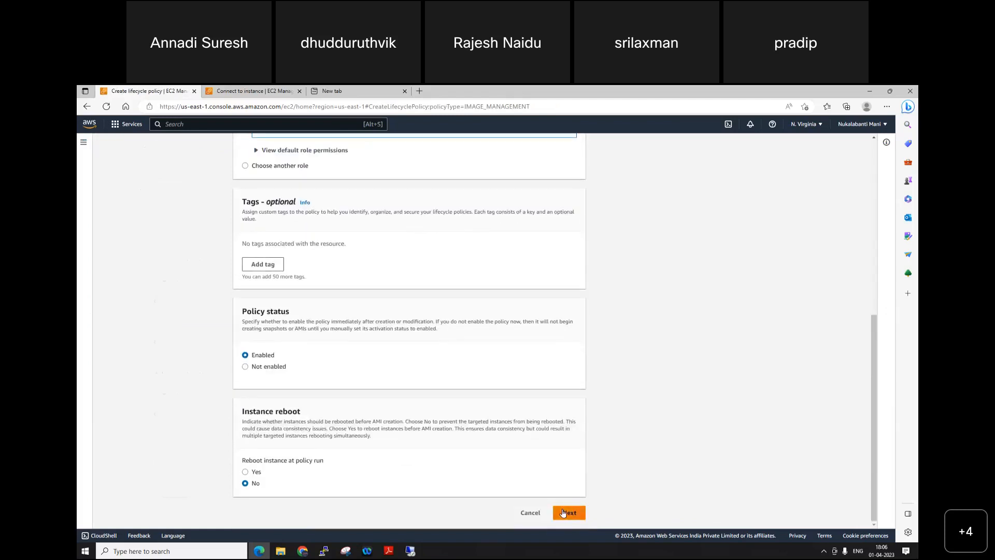
pyautogui.click(563, 513)
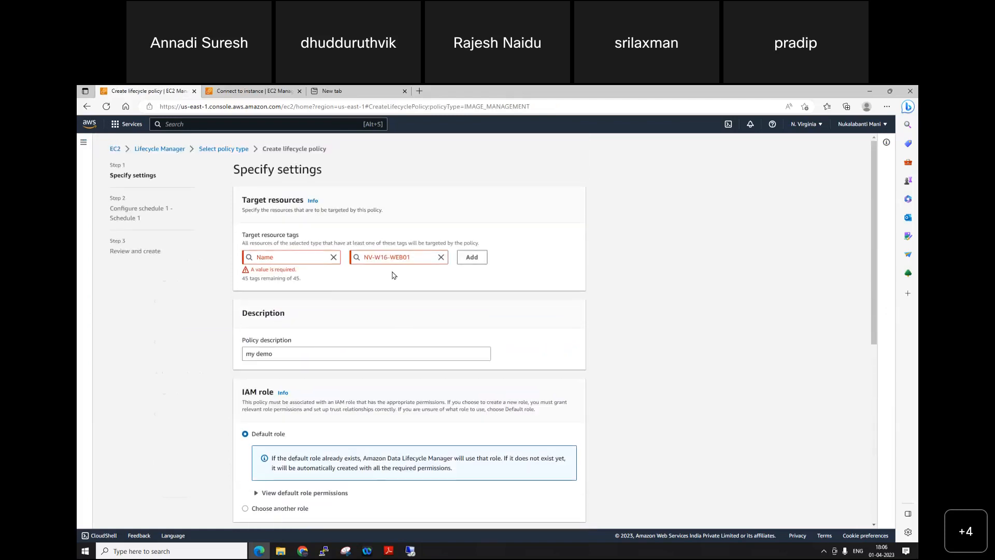
# Step: Add the entered Name tag as the AMI policy's target resource and continue to the Schedule 1 settings with the default options
pyautogui.click(471, 257)
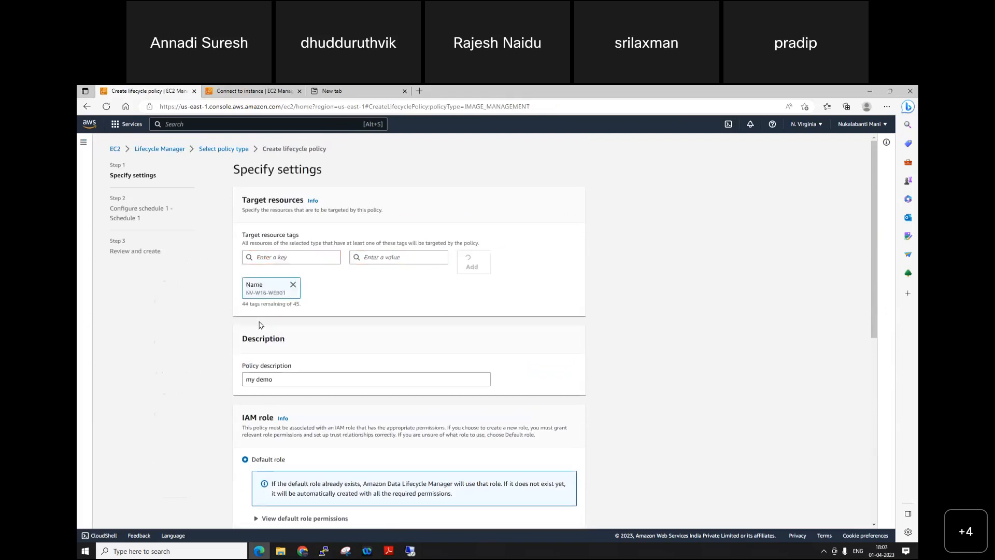
pyautogui.scroll(-5, 466, 446)
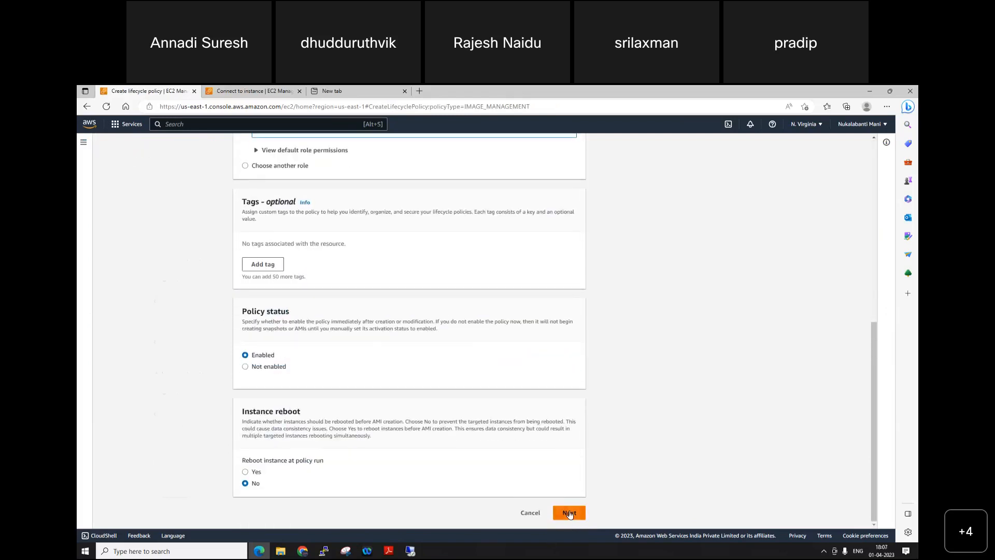
pyautogui.click(569, 513)
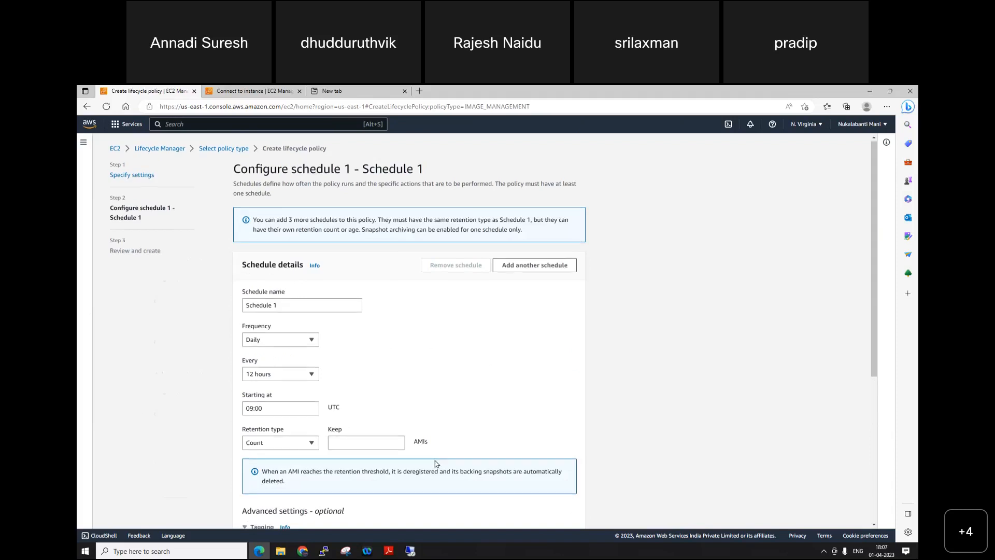
# Step: Look through the AMI policy's default Schedule 1 and advanced settings, and cancel creating the policy
pyautogui.scroll(-5, 436, 463)
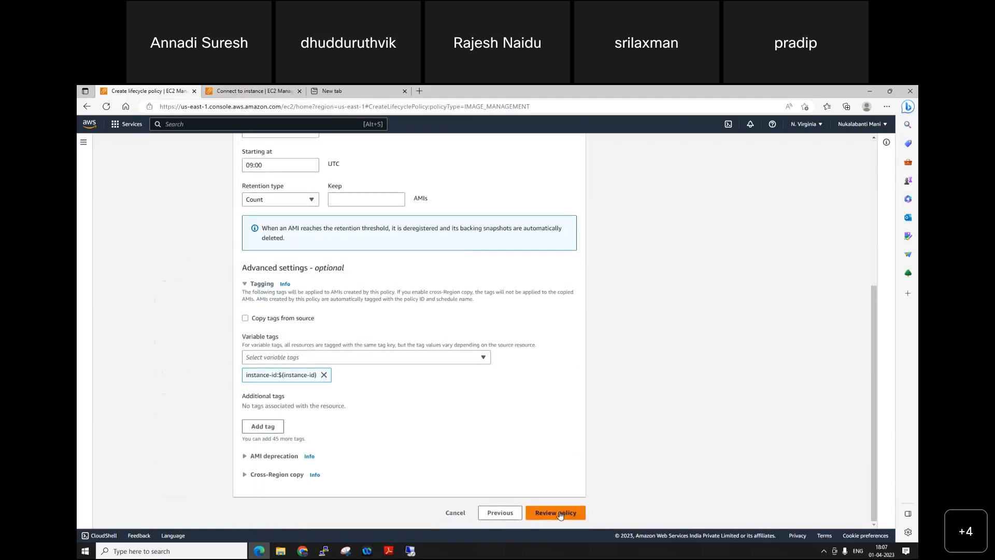
pyautogui.scroll(5, 560, 516)
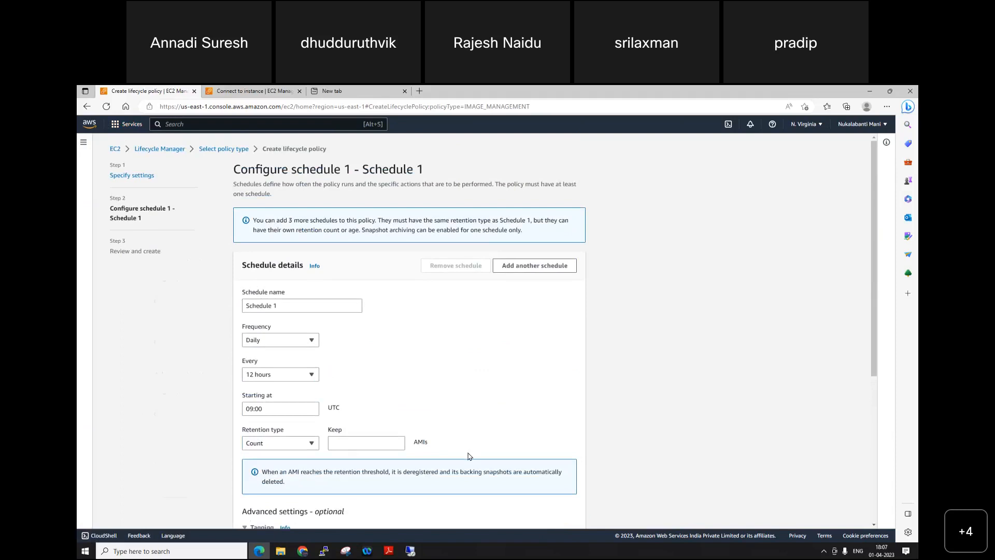
pyautogui.scroll(-5, 469, 456)
pyautogui.click(455, 516)
pyautogui.click(604, 364)
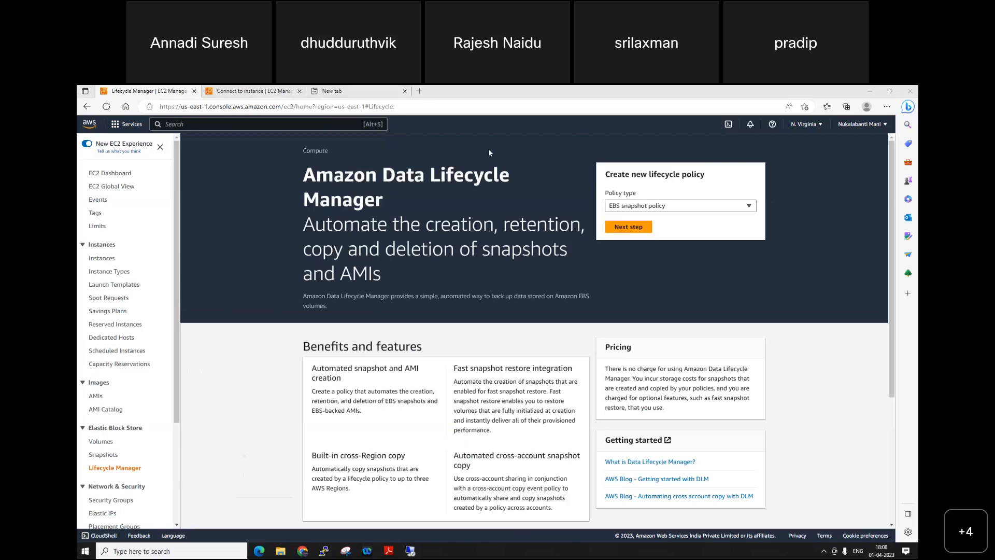
# Step: Delete the available EBS volume 10GB-VOL-1A
pyautogui.click(103, 442)
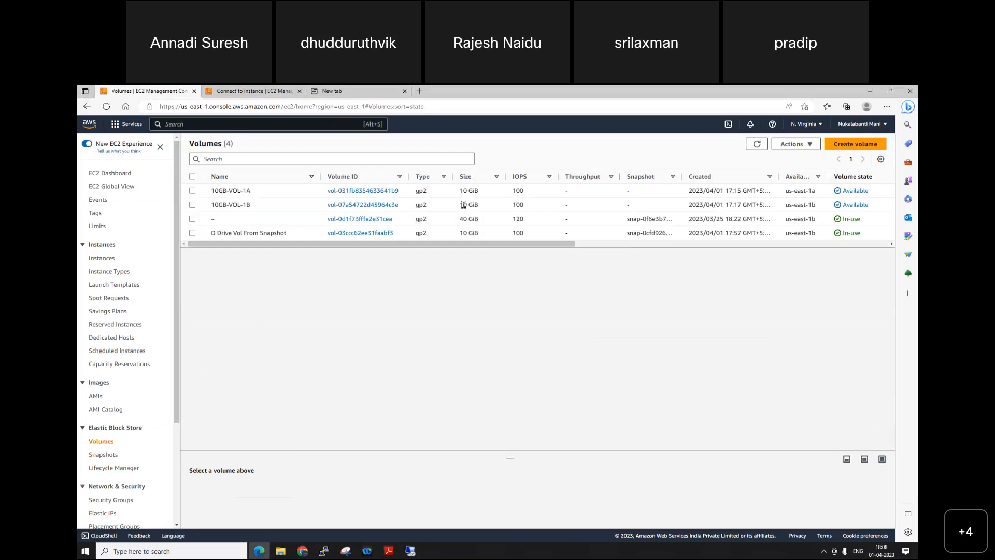
pyautogui.click(193, 192)
pyautogui.click(795, 144)
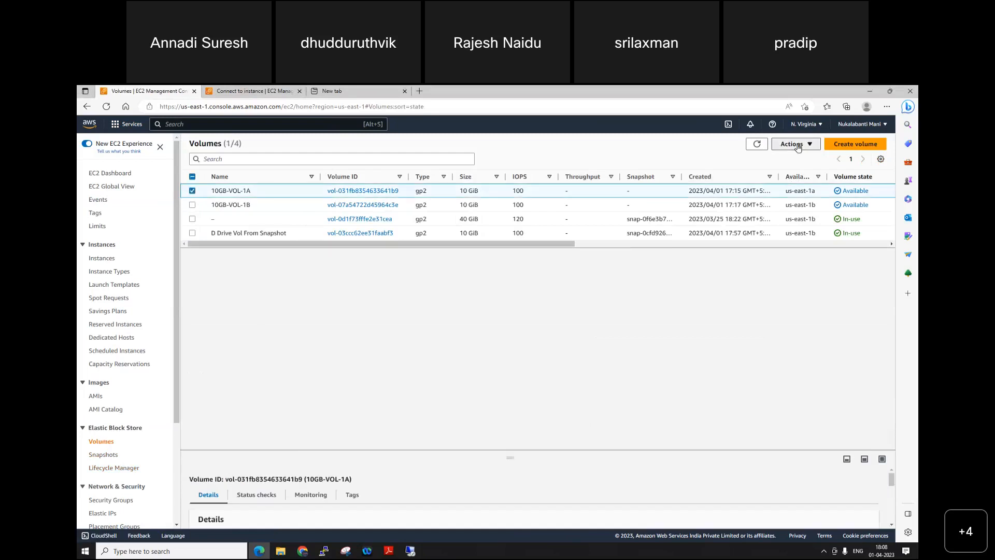
pyautogui.click(763, 199)
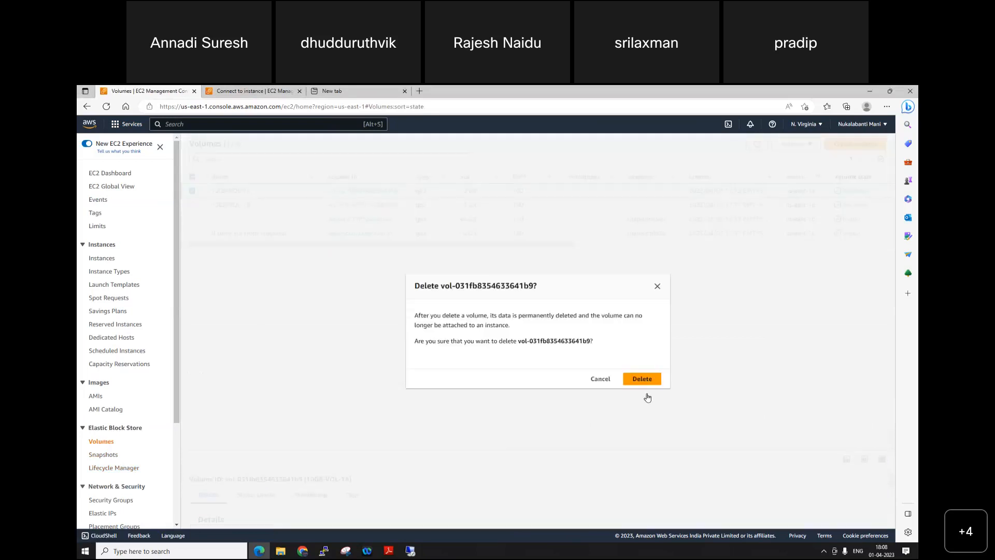
pyautogui.click(646, 382)
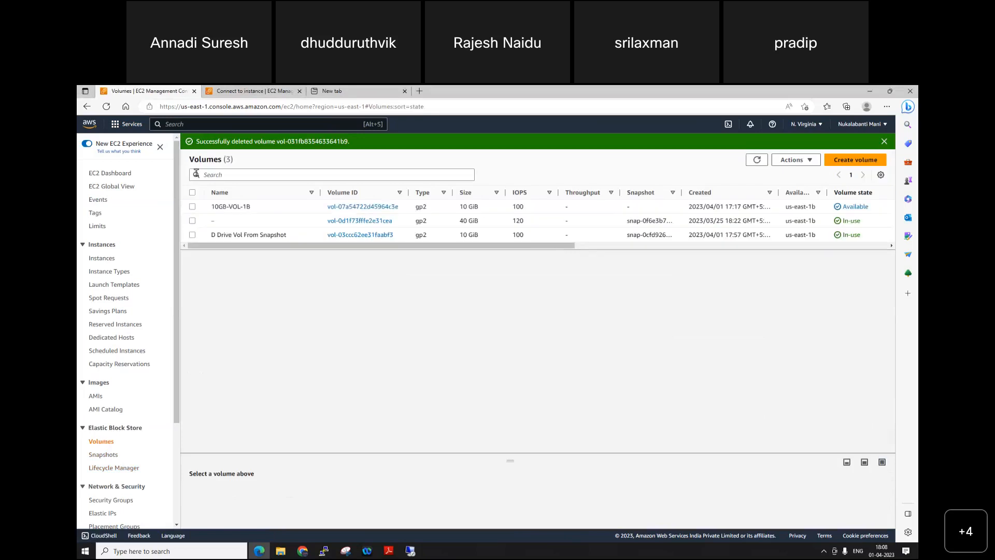
# Step: Delete the available EBS volume 10GB-VOL-1B
pyautogui.click(757, 207)
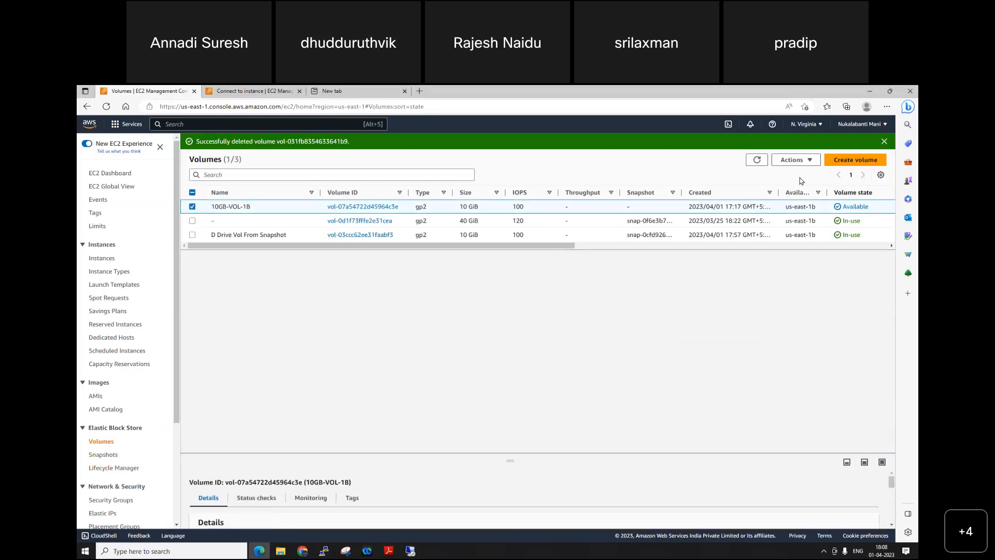
pyautogui.click(798, 159)
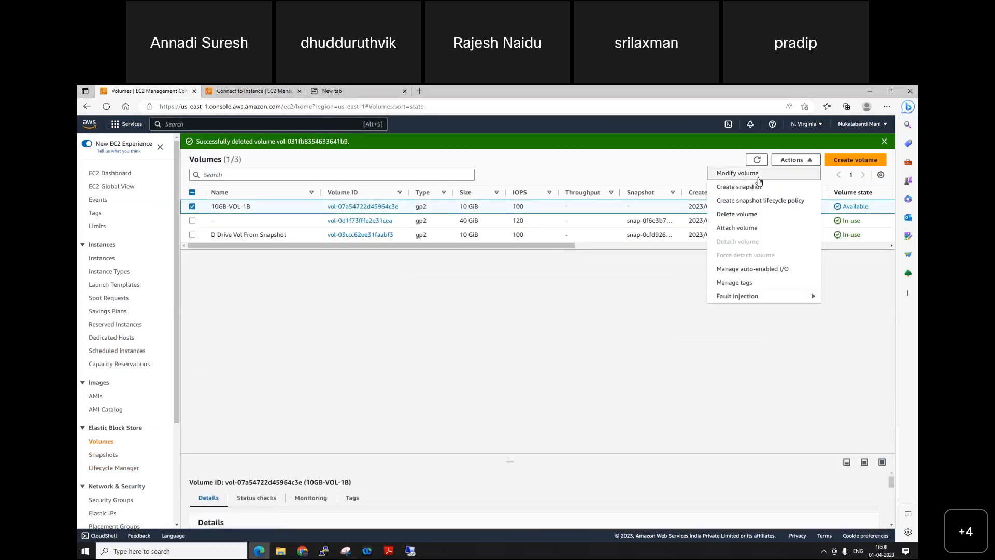
pyautogui.click(751, 215)
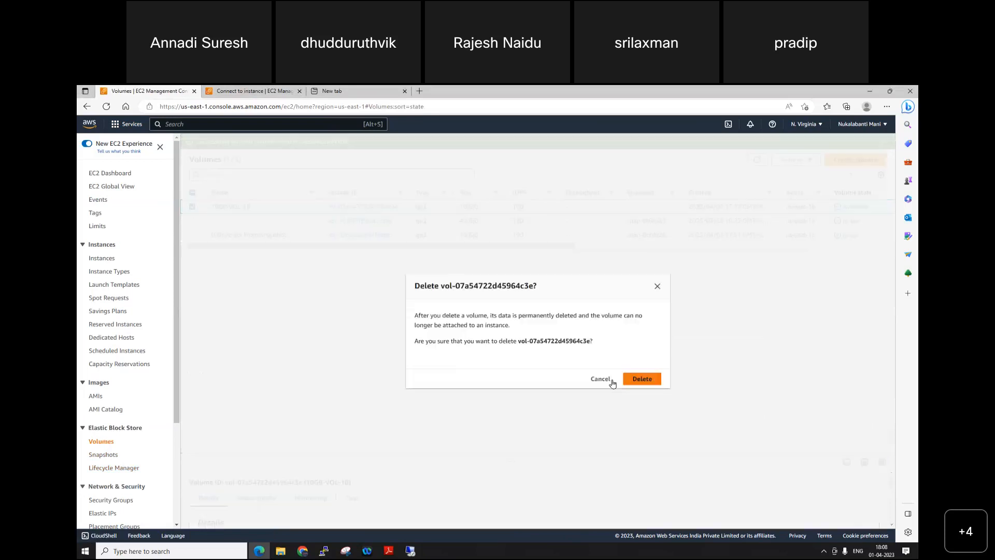
pyautogui.click(641, 379)
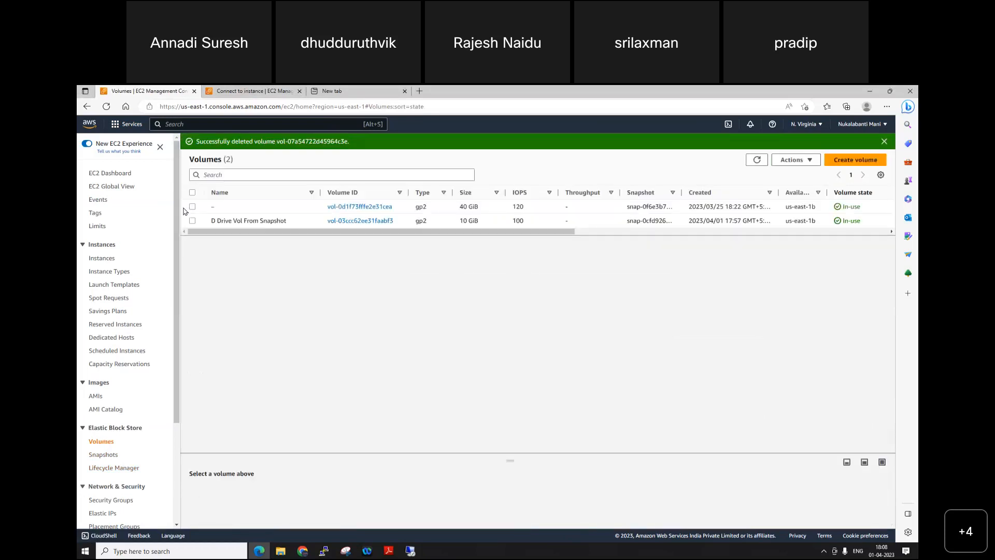
# Step: Detach the volume D Drive Vol From Snapshot from its instance and refresh the volume list until its state updates
pyautogui.click(193, 220)
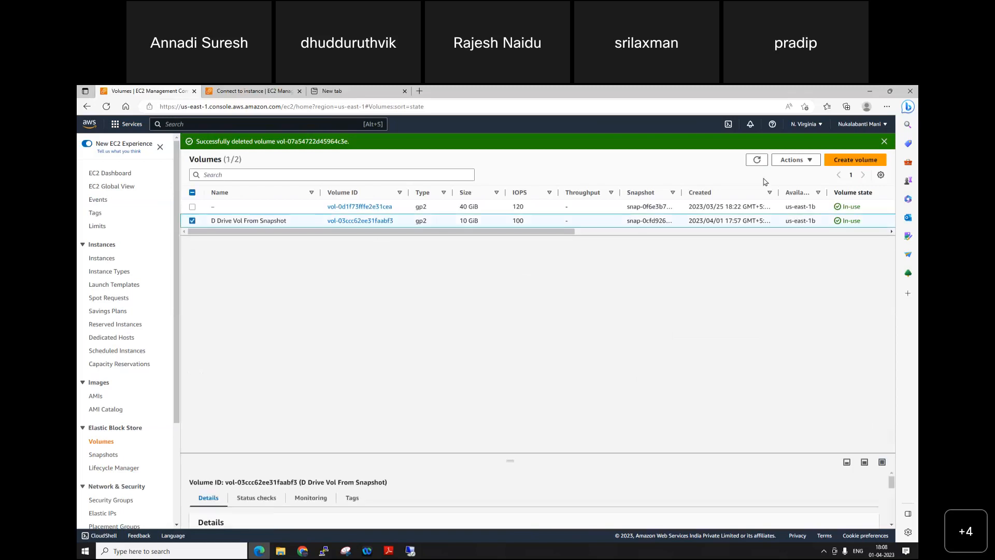
pyautogui.click(783, 161)
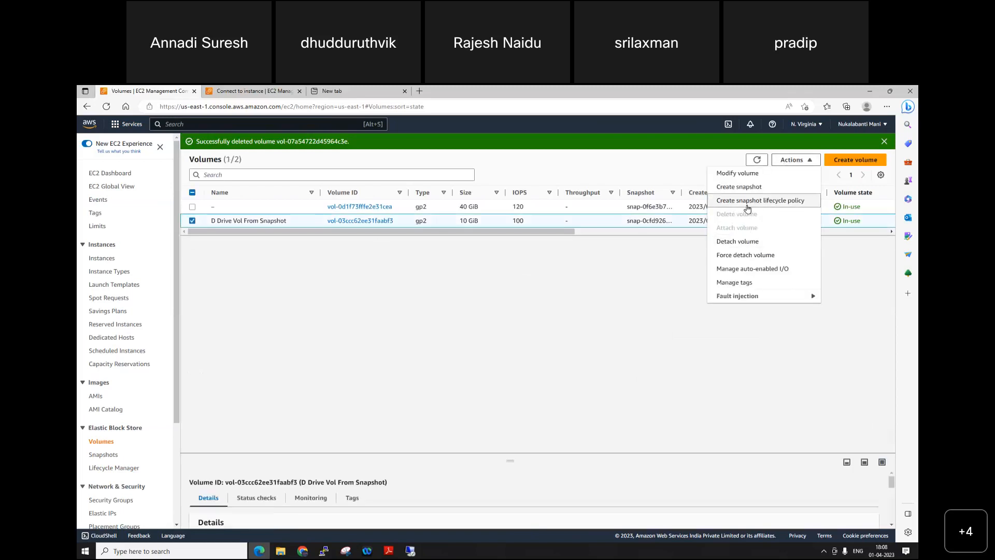
pyautogui.click(738, 241)
pyautogui.click(650, 373)
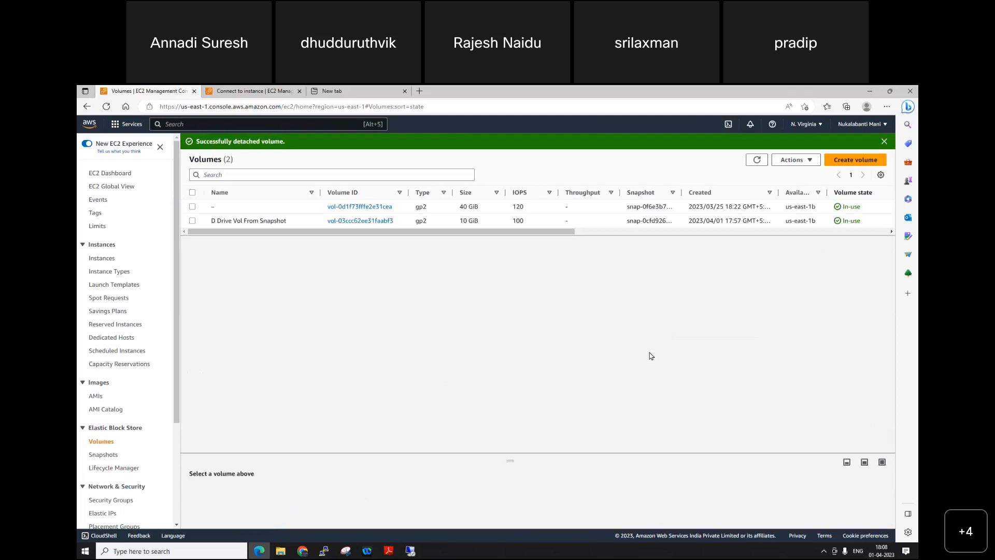
pyautogui.click(757, 160)
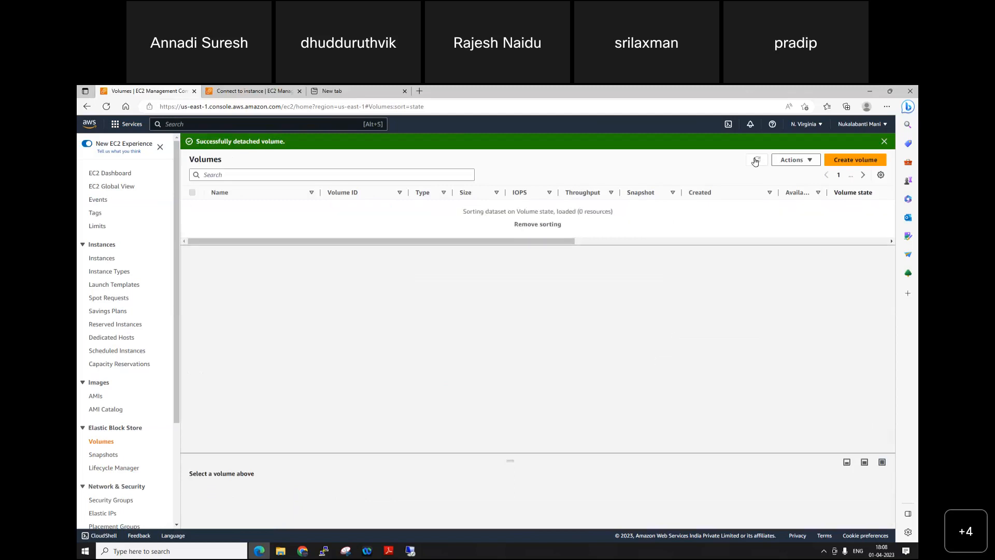
pyautogui.click(756, 160)
pyautogui.click(756, 160)
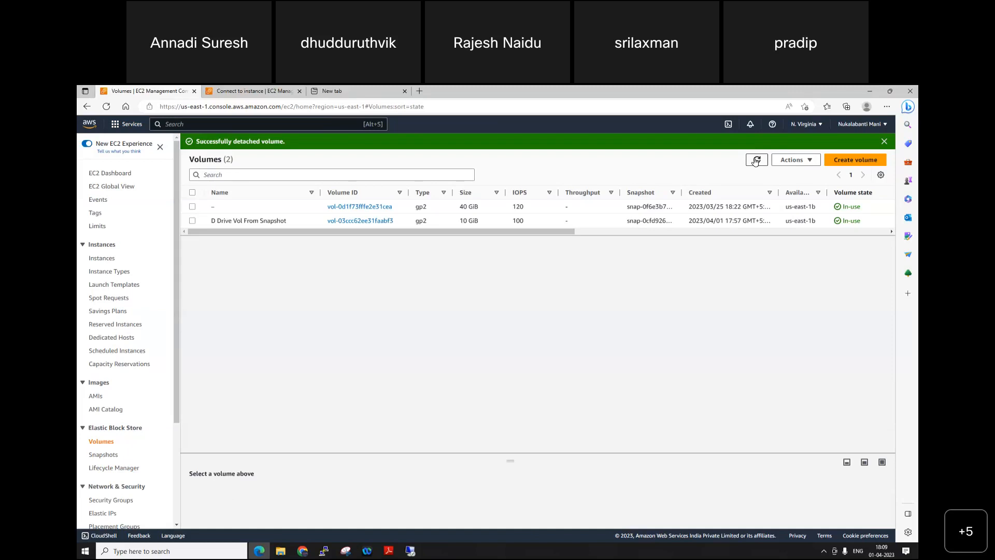
pyautogui.click(757, 160)
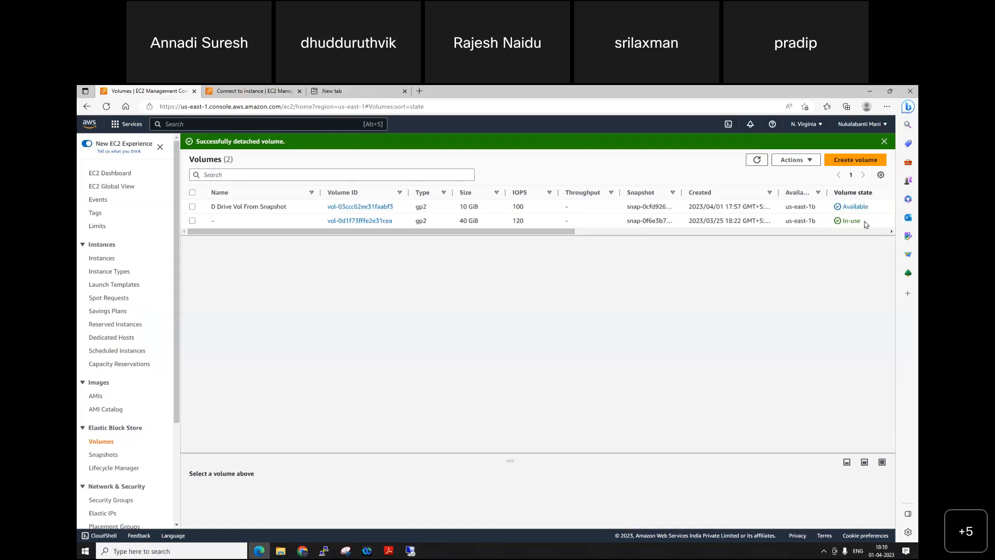
# Step: Delete the detached volume D Drive Vol From Snapshot
pyautogui.click(193, 206)
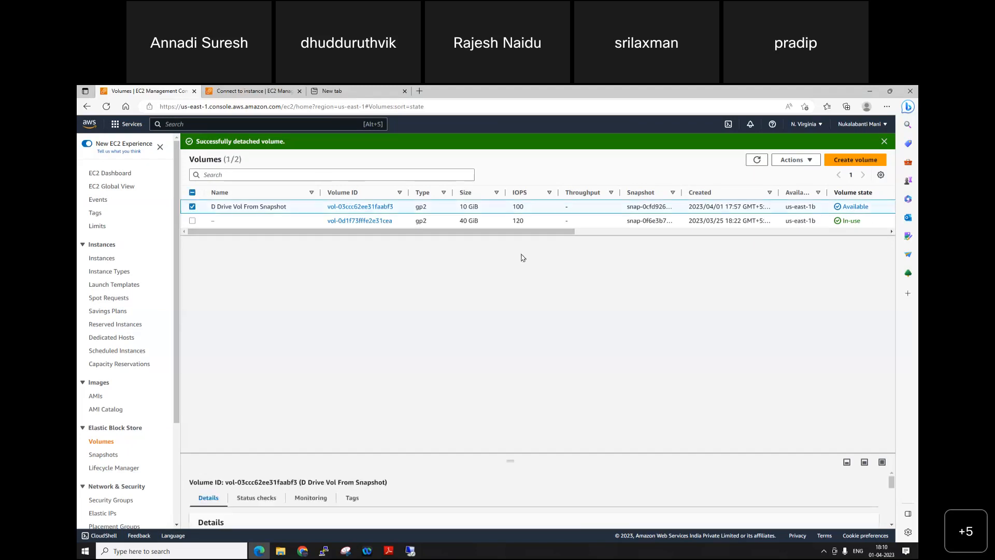
pyautogui.click(796, 162)
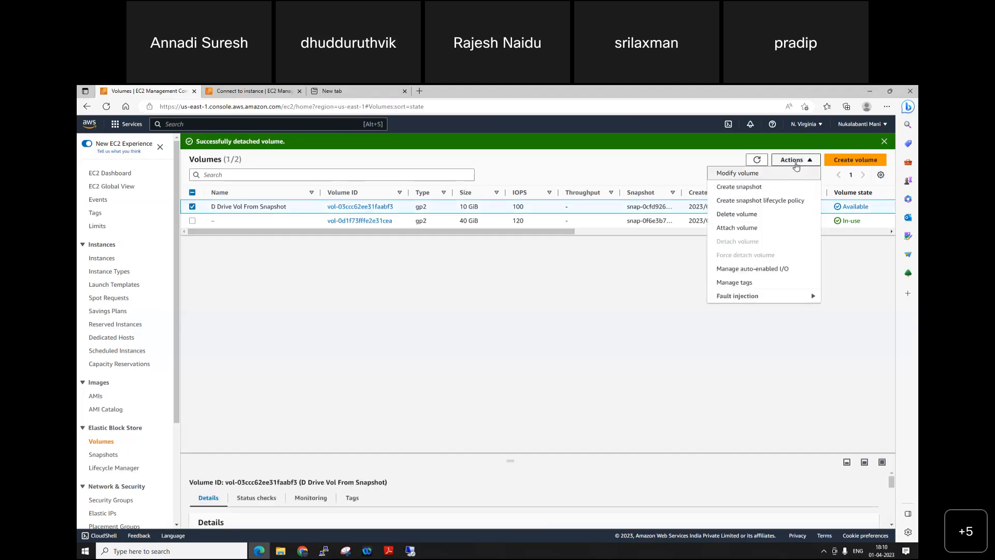
pyautogui.click(748, 217)
pyautogui.click(643, 379)
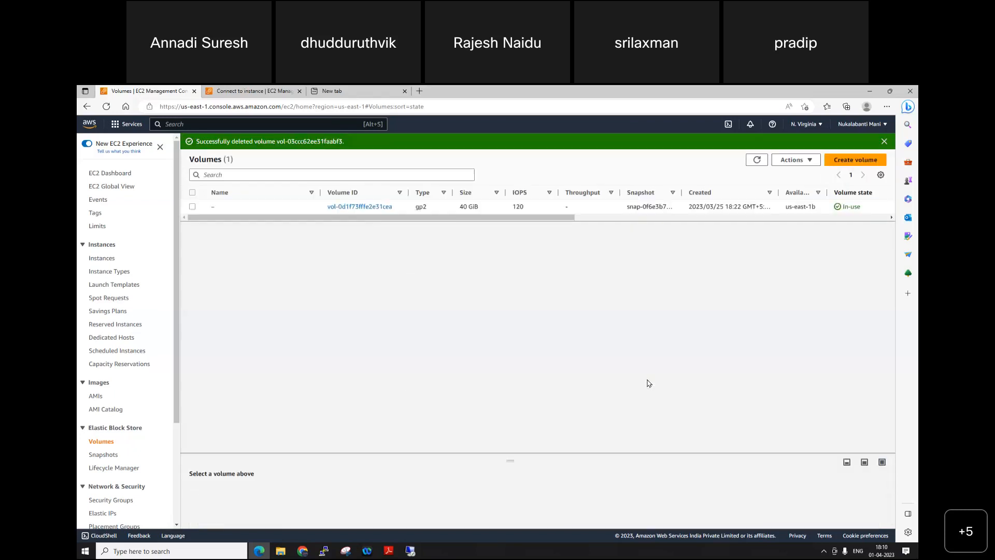
# Step: Delete the EBS snapshot named D drive Snapshot data from the account's own snapshots
pyautogui.click(103, 454)
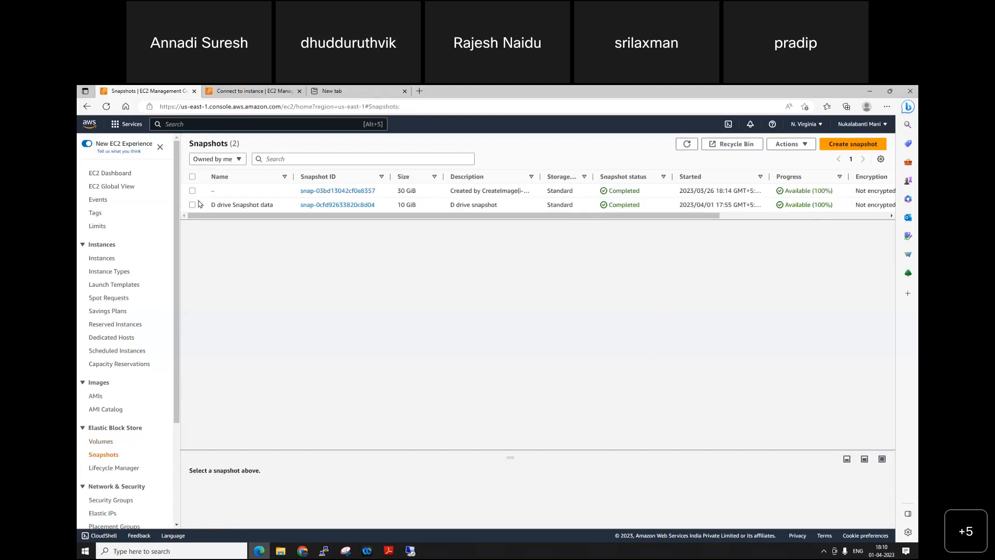
pyautogui.click(192, 204)
pyautogui.click(788, 144)
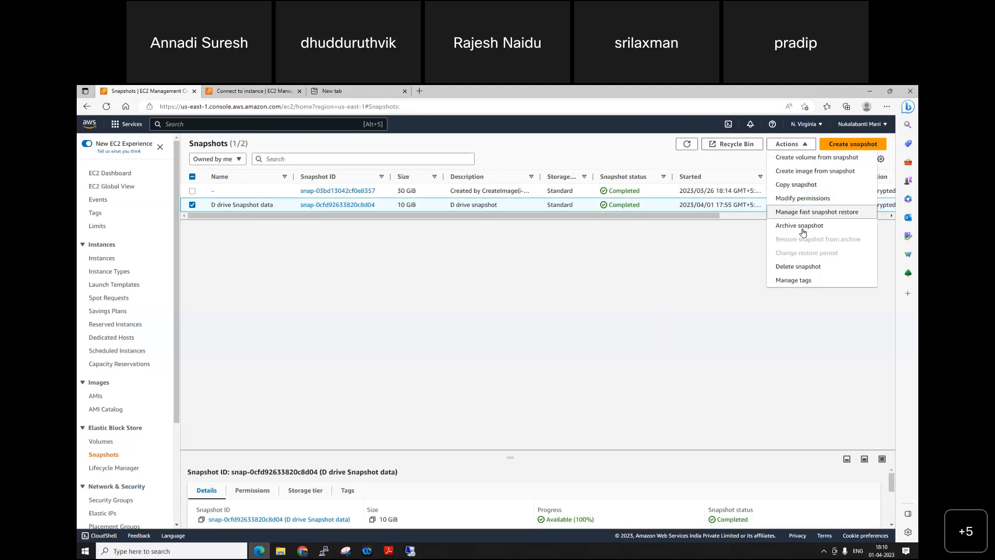
pyautogui.click(817, 269)
pyautogui.click(648, 356)
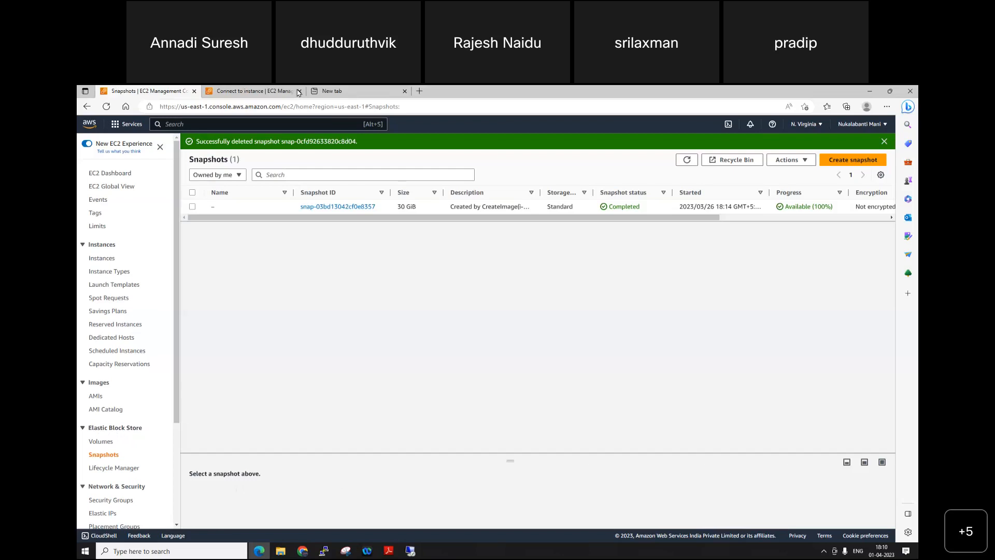
# Step: Look through the EC2 navigation sections below Elastic Block Store
pyautogui.moveTo(176, 424); pyautogui.dragTo(180, 500)
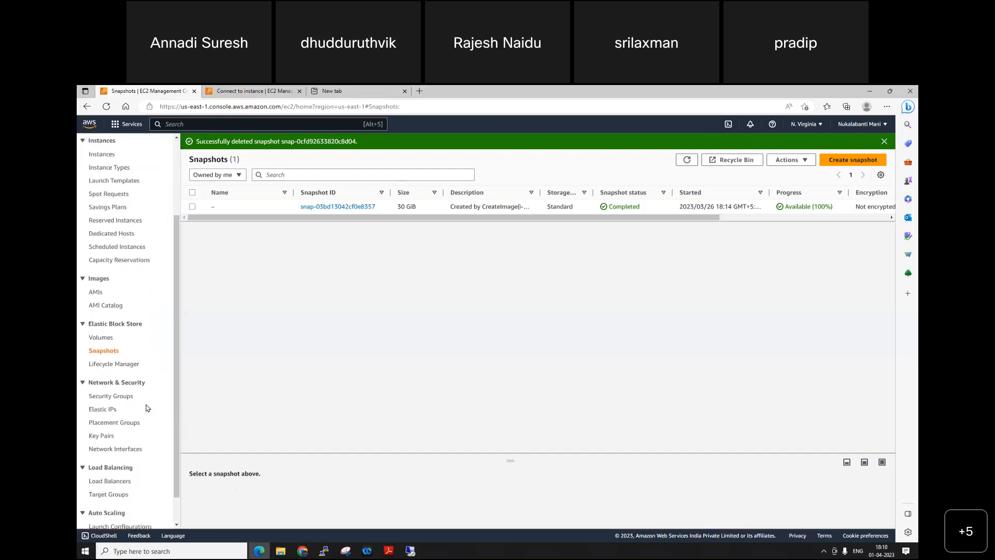